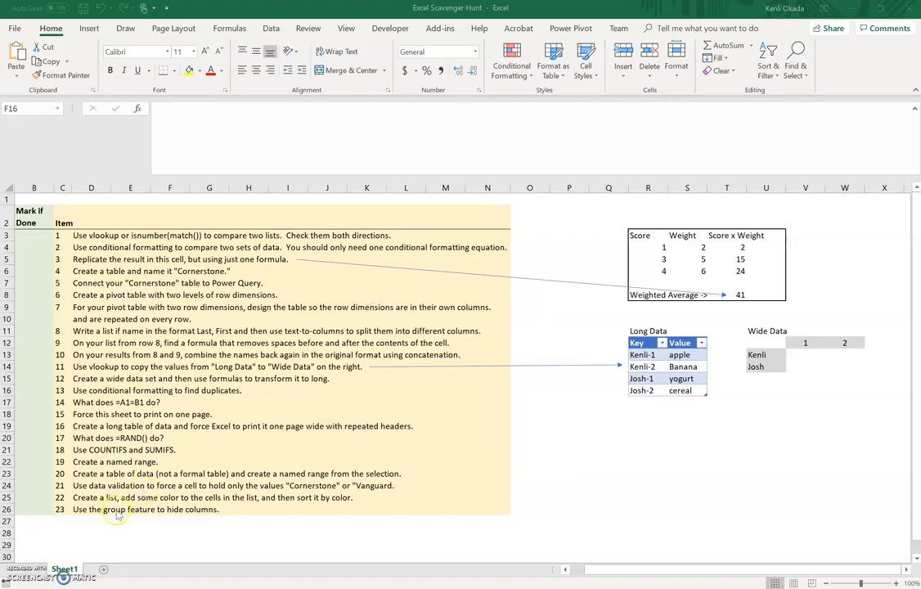
- Add a new worksheet and enter the numbers 1, 2, 3, 4 and 5 down A1:A5
{"action": "left_click", "coordinate": [104, 572]}
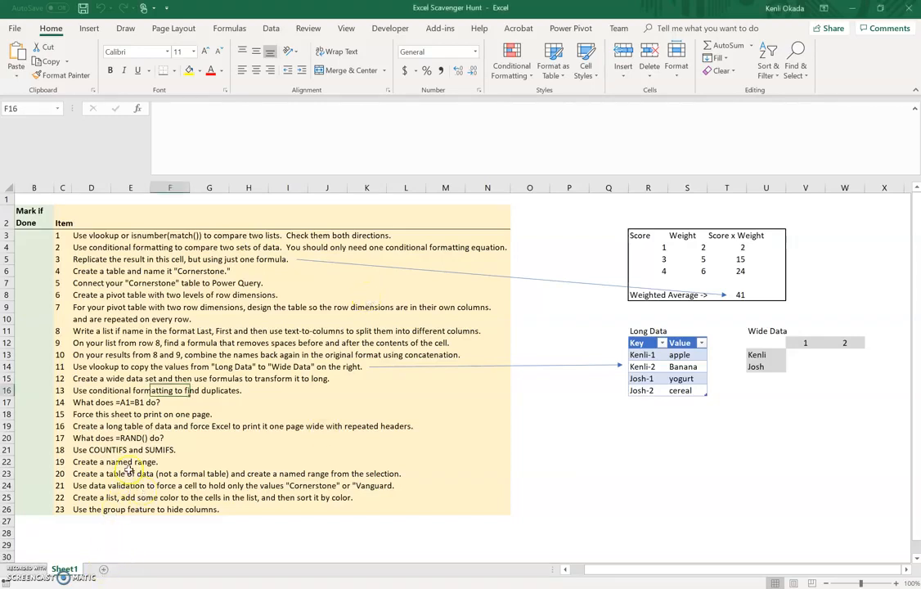
{"action": "left_click", "coordinate": [103, 570]}
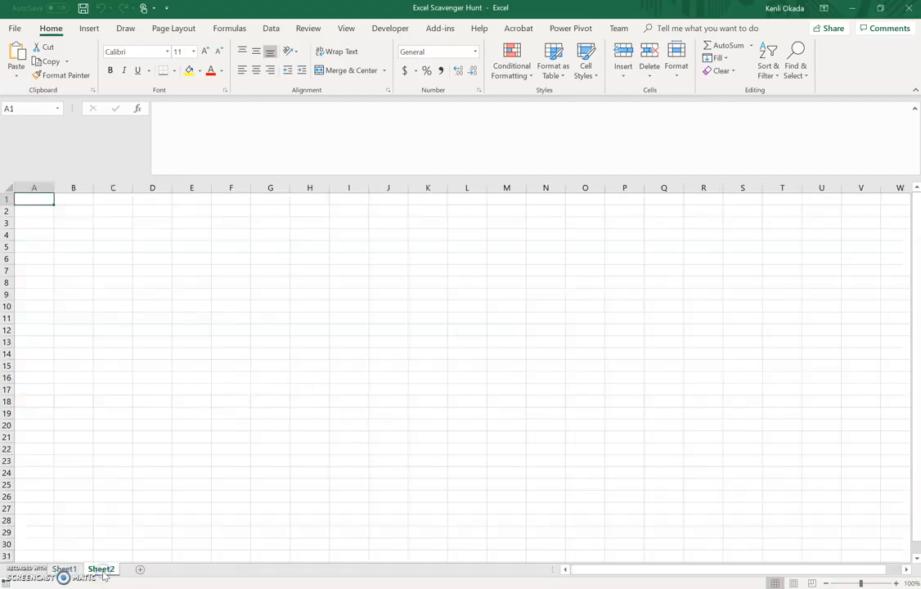
{"action": "type", "text": "1"}
{"action": "key", "text": "Return"}
{"action": "type", "text": "2"}
{"action": "key", "text": "Return"}
{"action": "type", "text": "3"}
{"action": "key", "text": "Return"}
{"action": "type", "text": "4"}
{"action": "key", "text": "Return"}
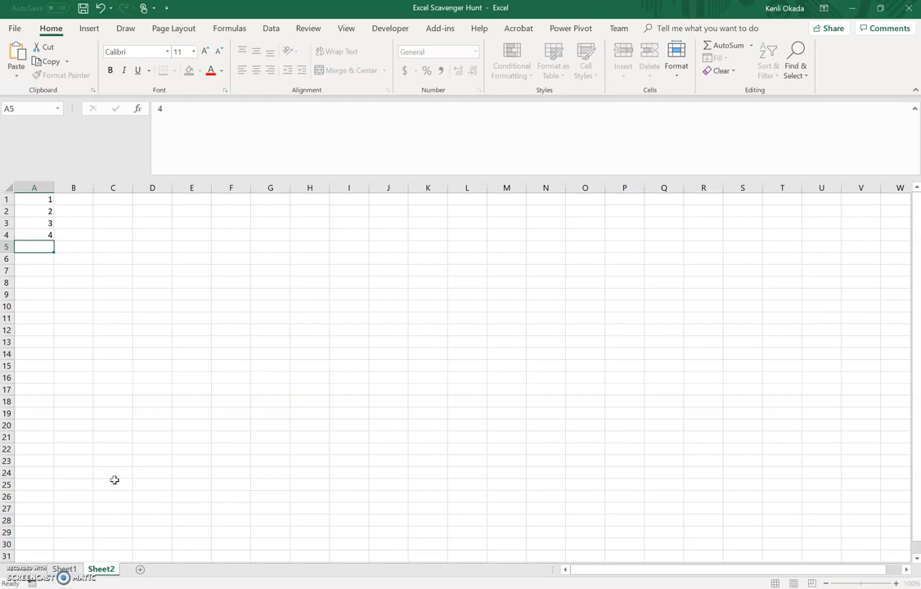
{"action": "type", "text": "5"}
{"action": "key", "text": "Return"}
- Enter a second list with the numbers 1, 2, 3, 4 and 6 down D1:D5
{"action": "key", "text": "Up"}
{"action": "key", "text": "Up"}
{"action": "key", "text": "Up"}
{"action": "key", "text": "Right"}
{"action": "key", "text": "Up"}
{"action": "key", "text": "Right"}
{"action": "key", "text": "Right"}
{"action": "key", "text": "Up"}
{"action": "type", "text": "1"}
{"action": "key", "text": "Return"}
{"action": "type", "text": "2"}
{"action": "key", "text": "Return"}
{"action": "type", "text": "3"}
{"action": "key", "text": "Return"}
{"action": "type", "text": "4"}
{"action": "key", "text": "Return"}
{"action": "type", "text": "6"}
{"action": "key", "text": "Return"}
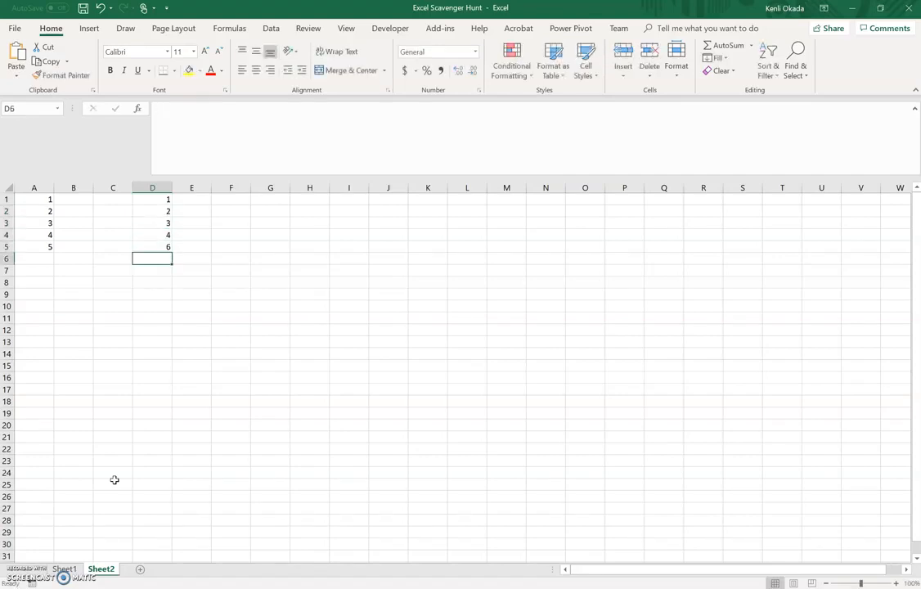
{"action": "key", "text": "Up"}
{"action": "key", "text": "Up"}
{"action": "key", "text": "Up"}
{"action": "key", "text": "Up"}
{"action": "key", "text": "Up"}
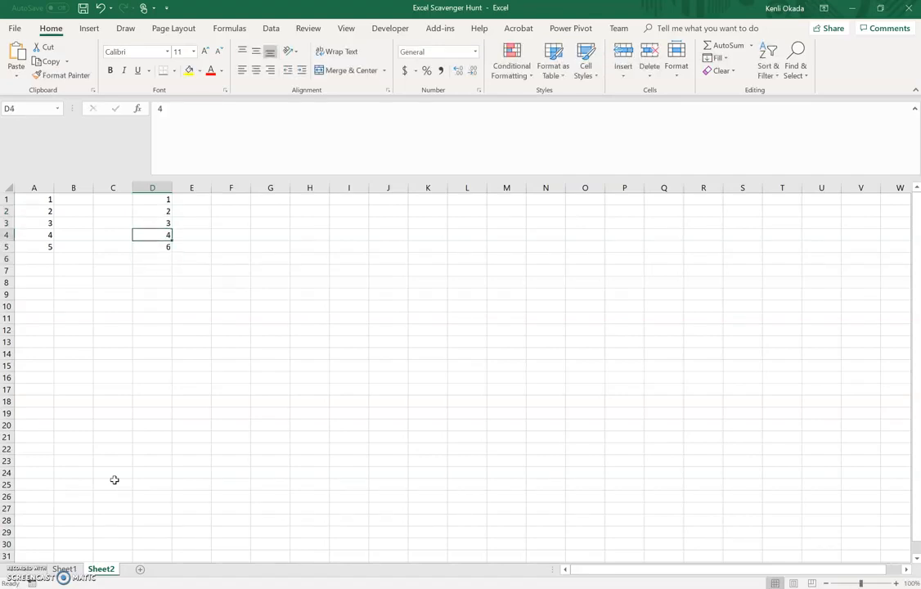
{"action": "key", "text": "Left"}
{"action": "key", "text": "Left"}
{"action": "key", "text": "Left"}
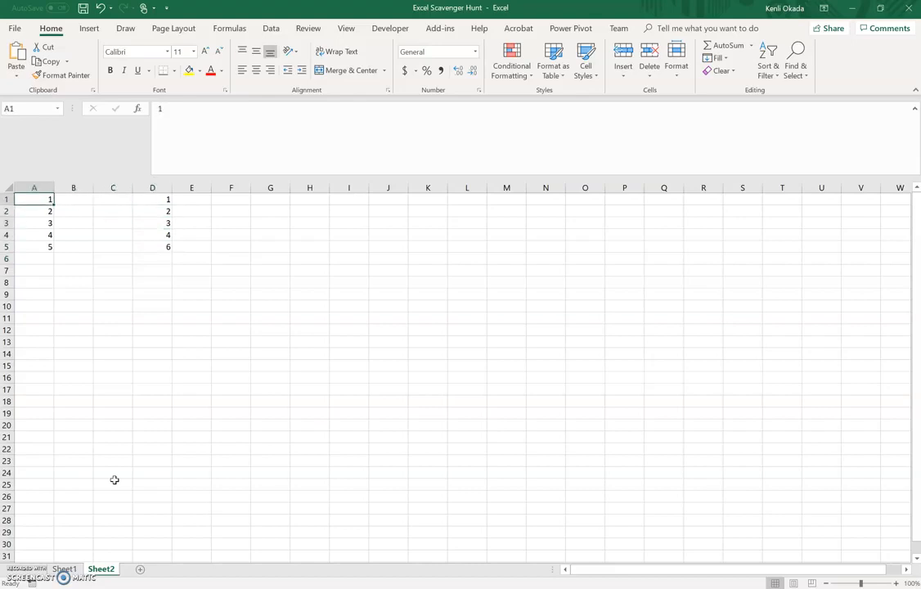
{"action": "key", "text": "Right"}
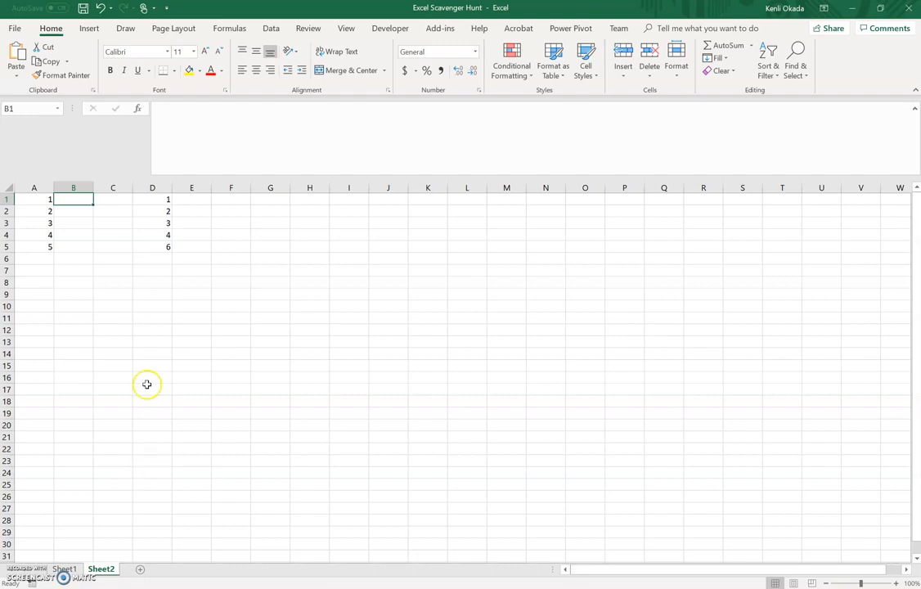
- Insert a blank column before the second list in column D
{"action": "right_click", "coordinate": [153, 187]}
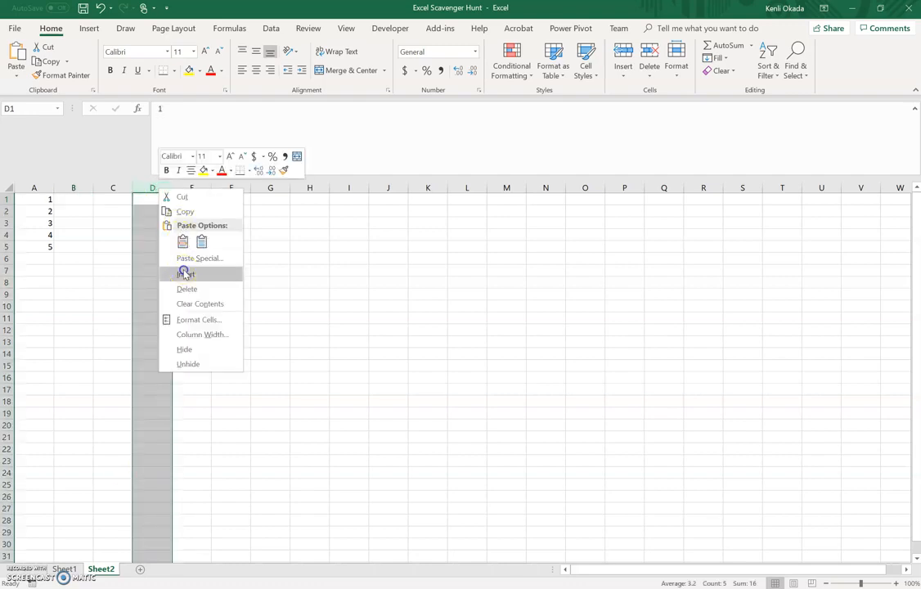
{"action": "left_click", "coordinate": [185, 271]}
- Enter =VLOOKUP(A1,E:E,1,FALSE) in B1 and fill the formula down to B5
{"action": "left_click", "coordinate": [75, 201]}
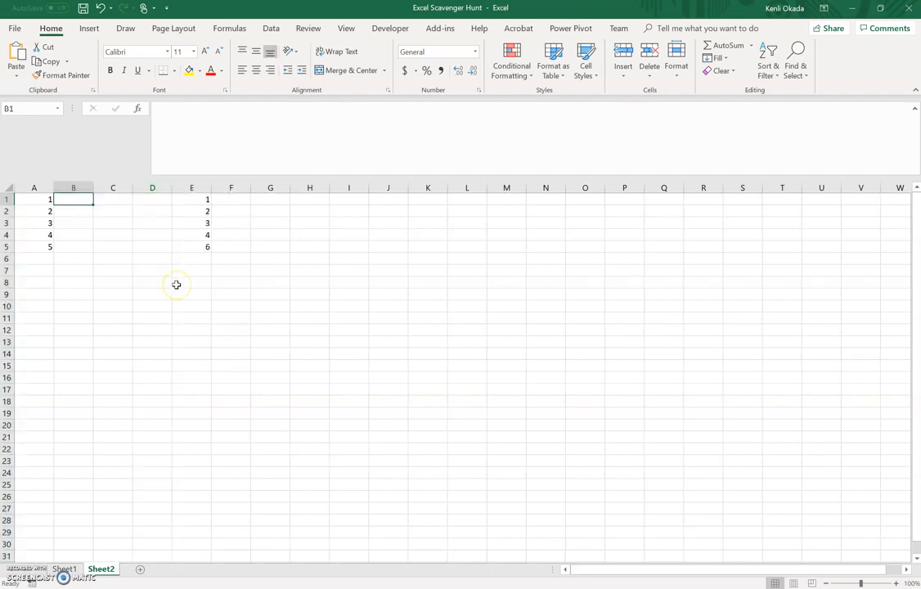
{"action": "type", "text": "=v"}
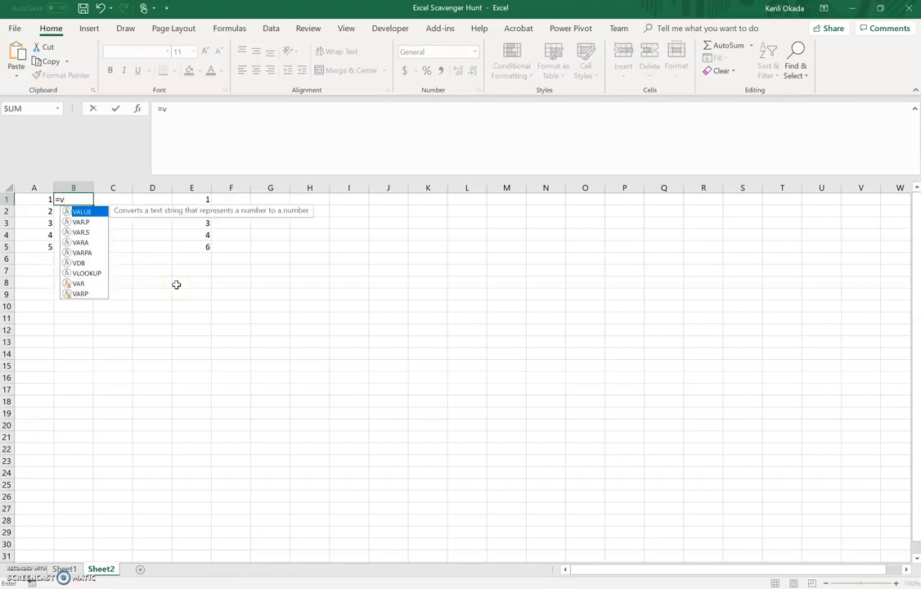
{"action": "type", "text": "l"}
{"action": "key", "text": "Tab"}
{"action": "key", "text": "Left"}
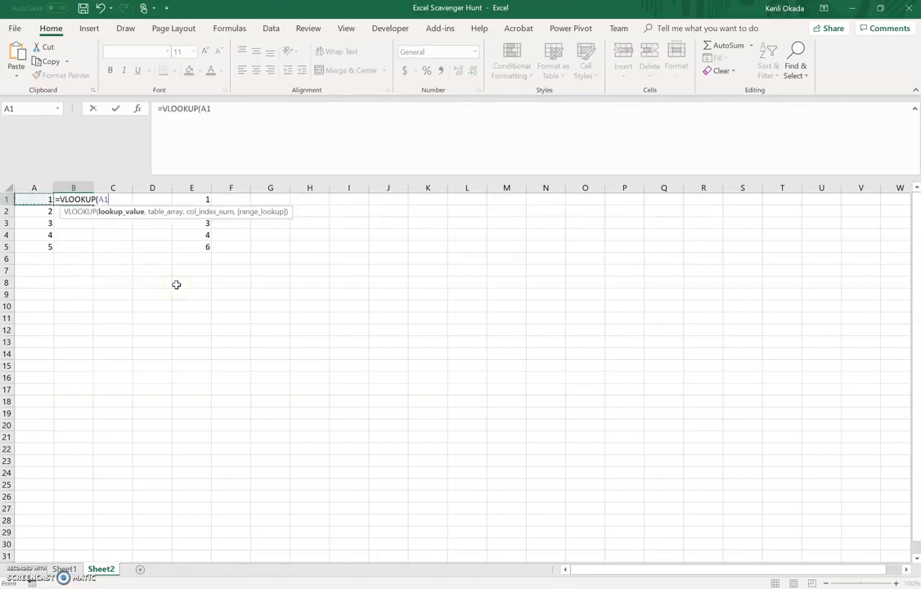
{"action": "type", "text": ","}
{"action": "left_click", "coordinate": [191, 188]}
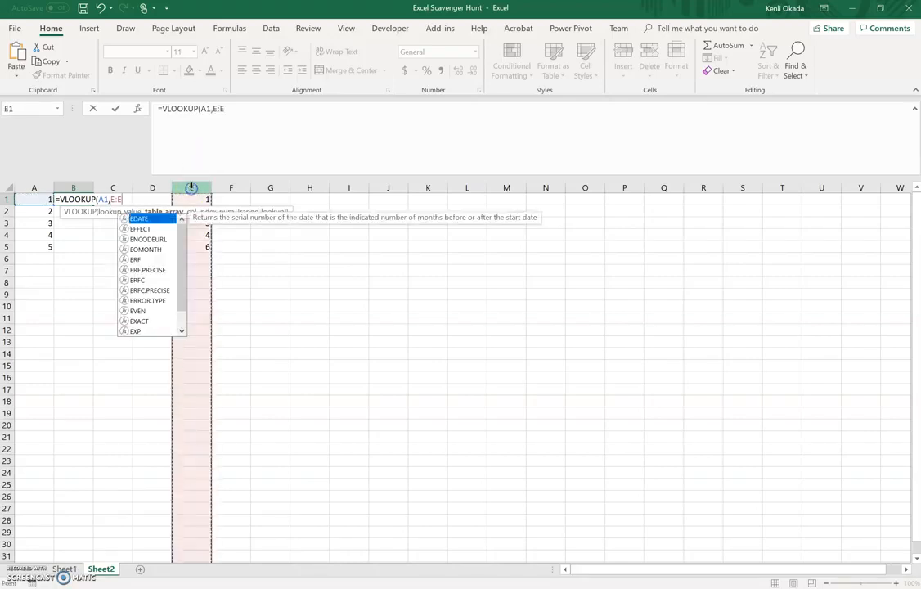
{"action": "type", "text": ","}
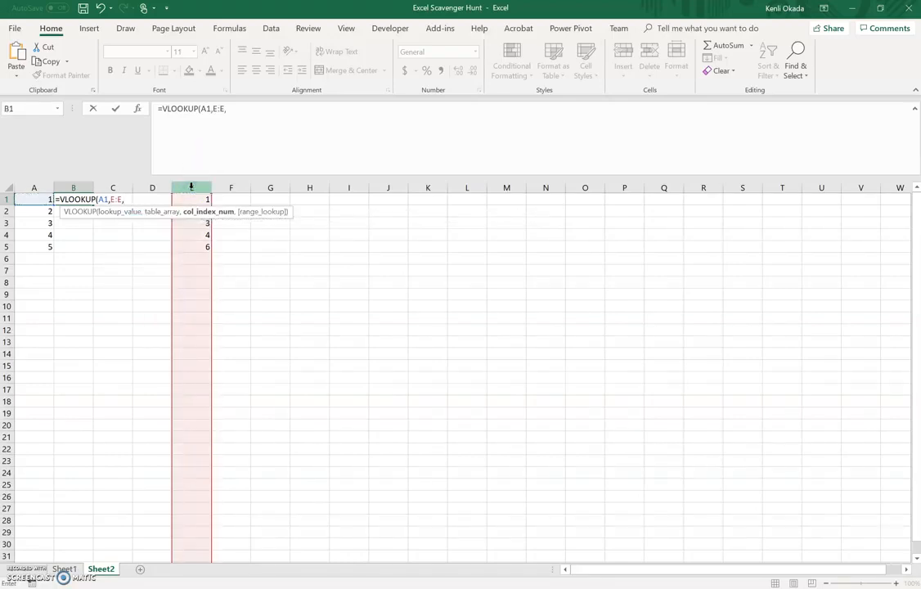
{"action": "type", "text": "1,false)"}
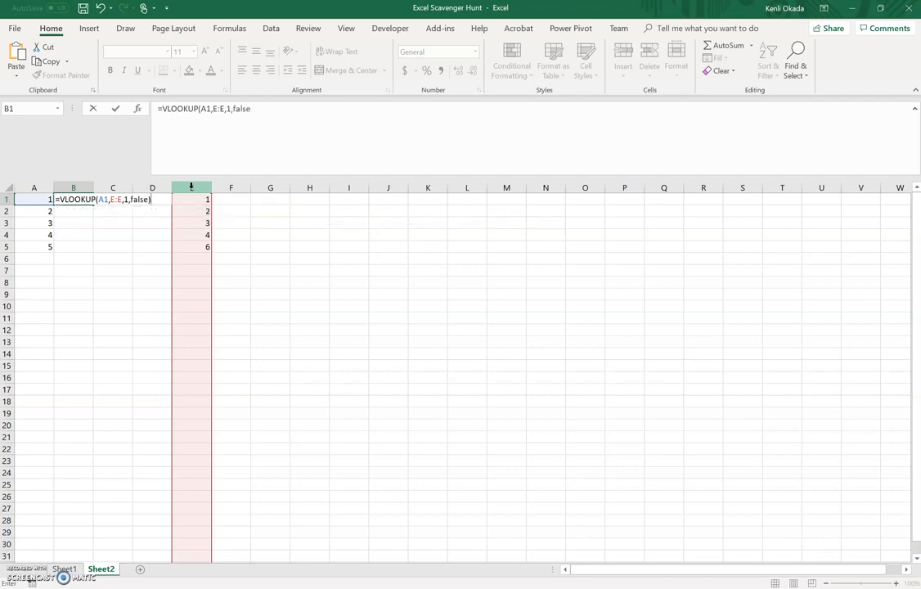
{"action": "key", "text": "ctrl+Return"}
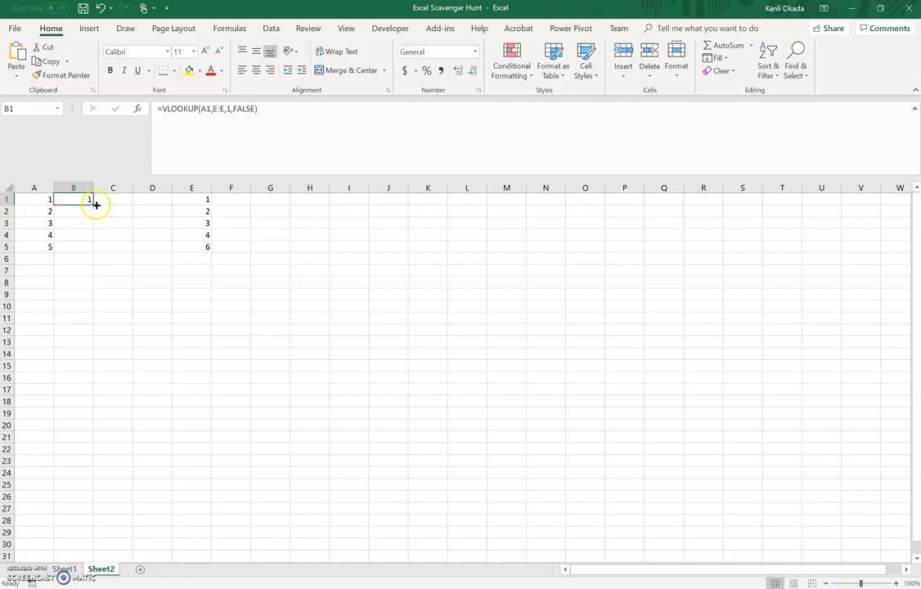
{"action": "double_click", "coordinate": [93, 205]}
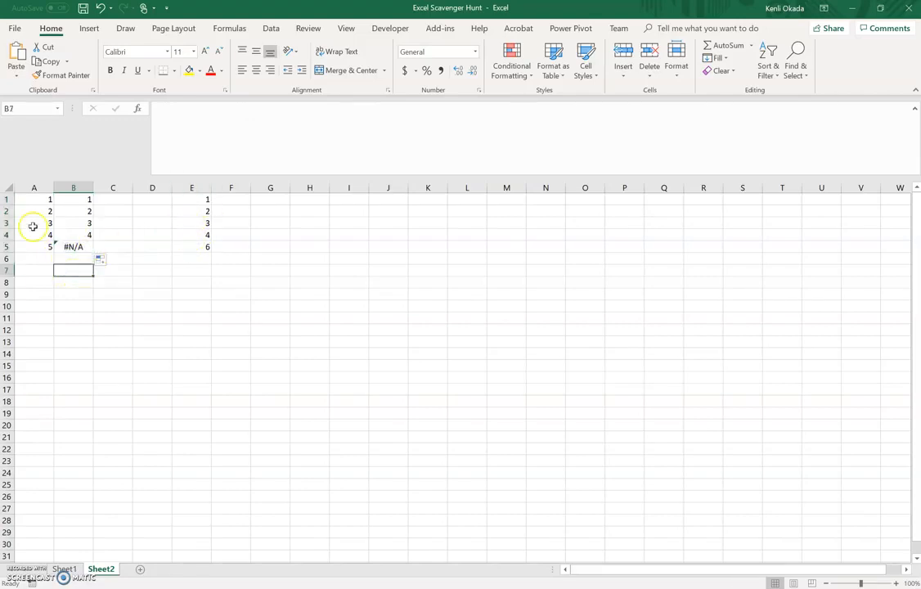
- Insert a blank row above row 1 to make room for column headings
{"action": "left_click", "coordinate": [8, 200]}
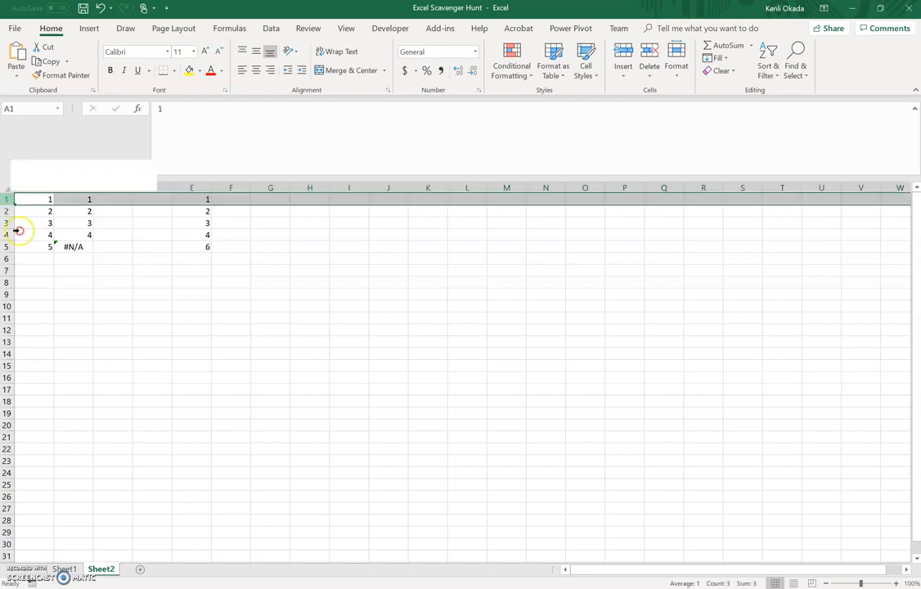
{"action": "right_click", "coordinate": [10, 199]}
{"action": "key", "text": "Escape"}
{"action": "key", "text": "ctrl+shift+plus"}
{"action": "left_click", "coordinate": [82, 293]}
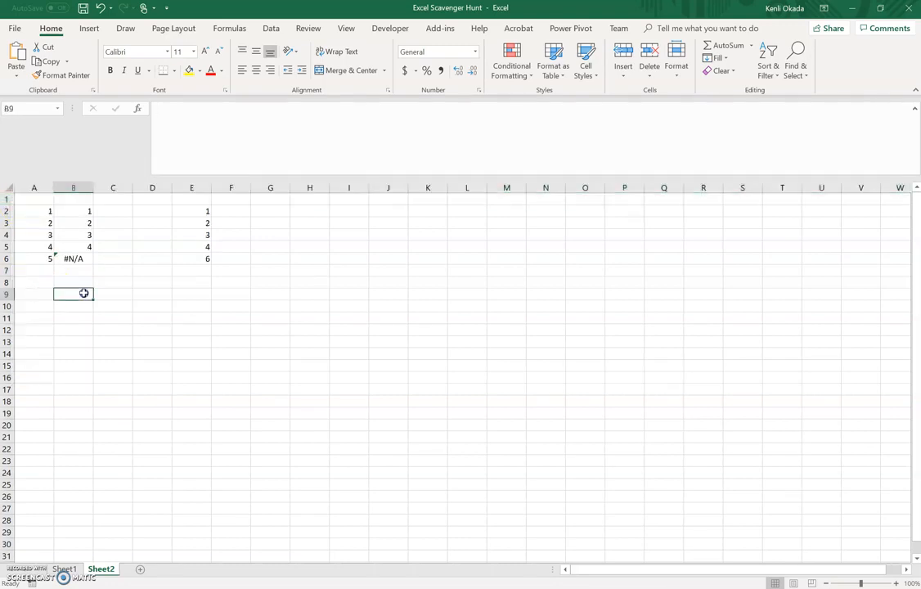
- Enter the heading "vlookup" in B1 and the heading "isnumber(match())" in C1
{"action": "left_click", "coordinate": [33, 199]}
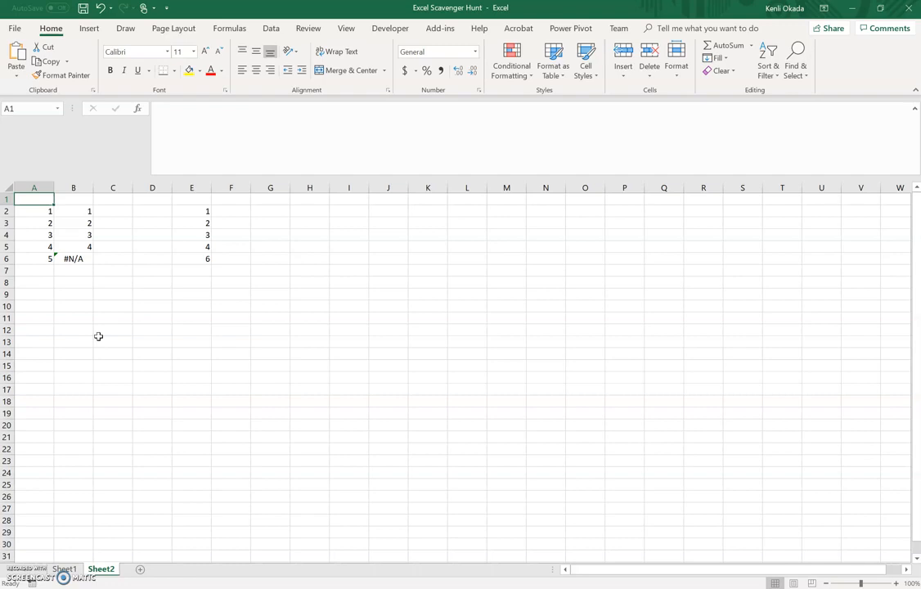
{"action": "key", "text": "Right"}
{"action": "type", "text": "vl"}
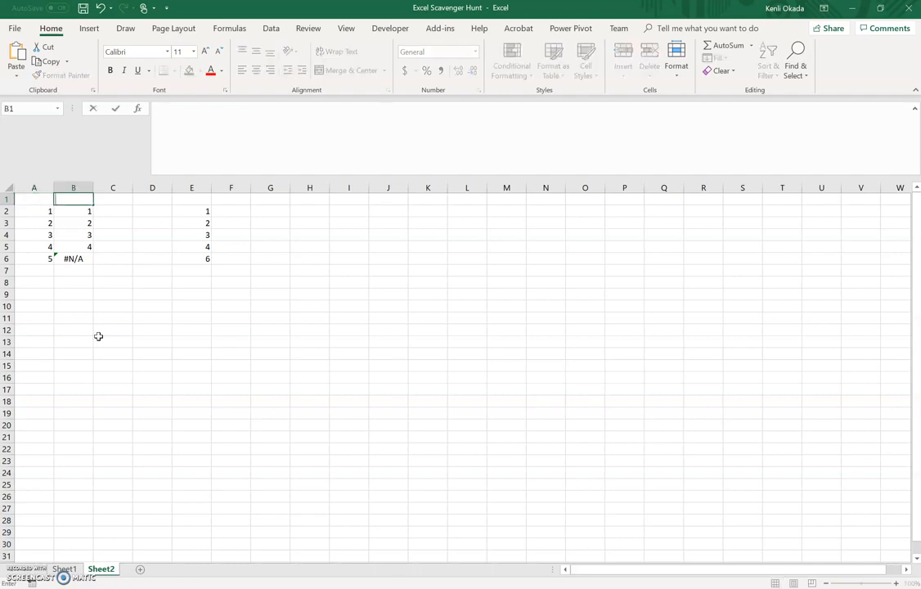
{"action": "type", "text": "ookup"}
{"action": "key", "text": "Tab"}
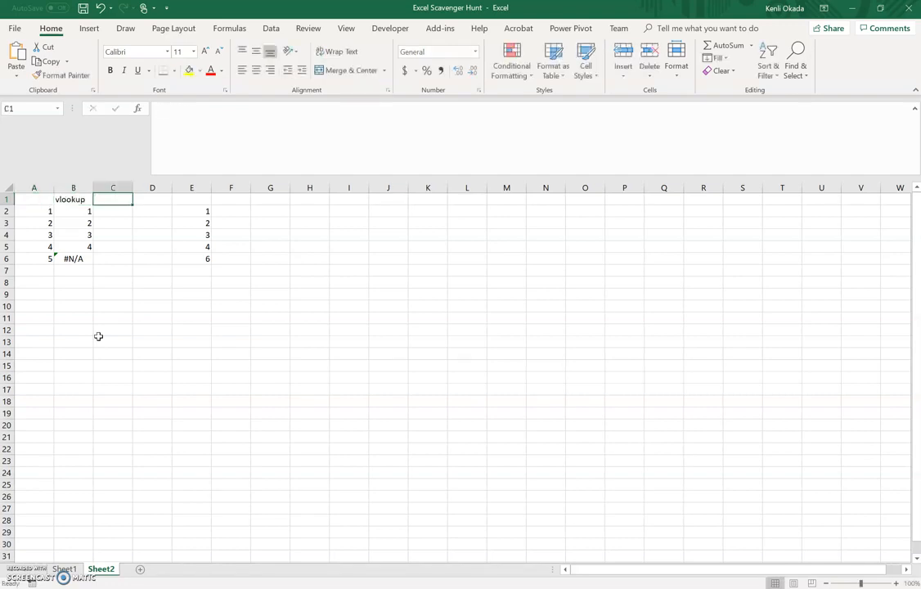
{"action": "type", "text": "ins"}
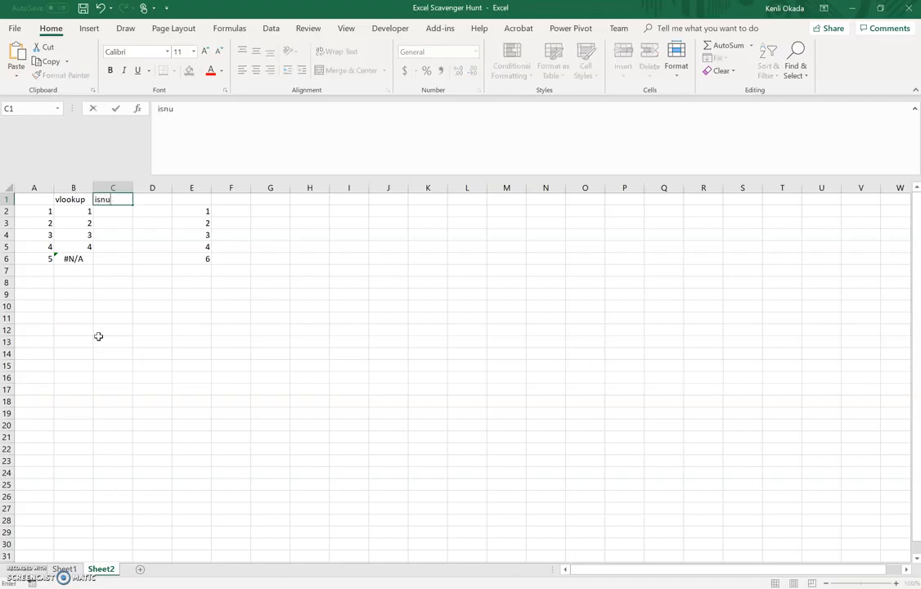
{"action": "type", "text": "umber(match("}
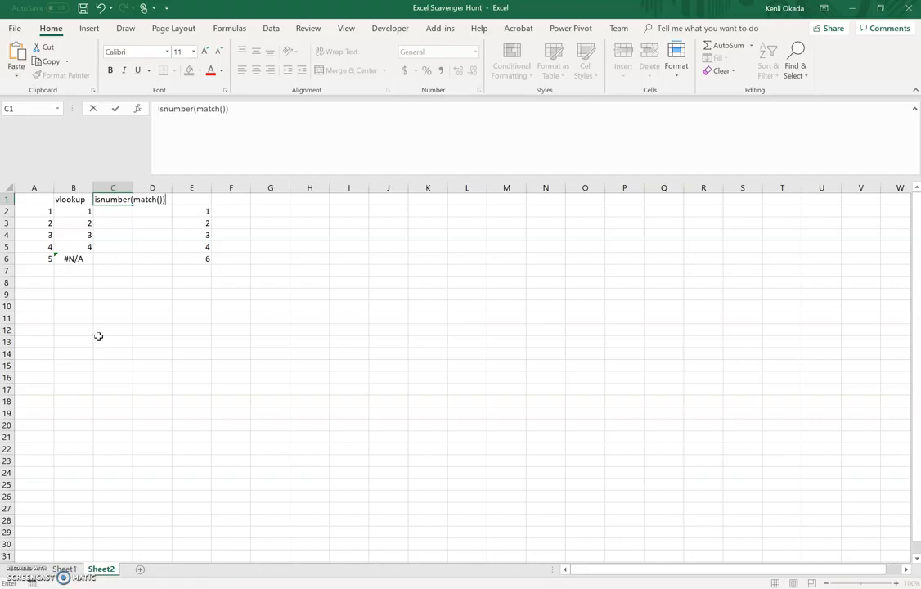
{"action": "key", "text": "Return"}
- Begin the list comparison formula in C2 with MATCH nested inside ISNUMBER
{"action": "key", "text": "Right"}
{"action": "type", "text": "="}
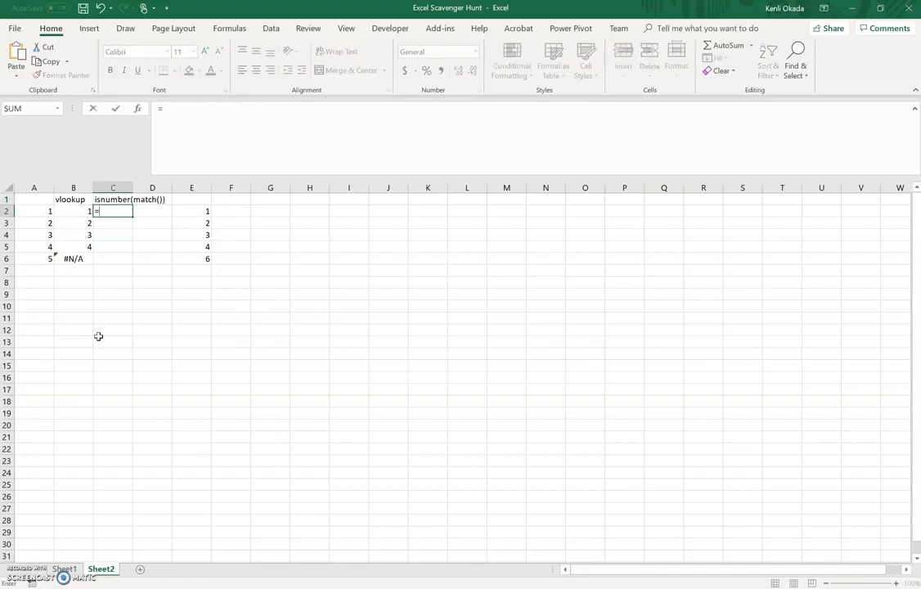
{"action": "type", "text": "isnu"}
{"action": "key", "text": "Tab"}
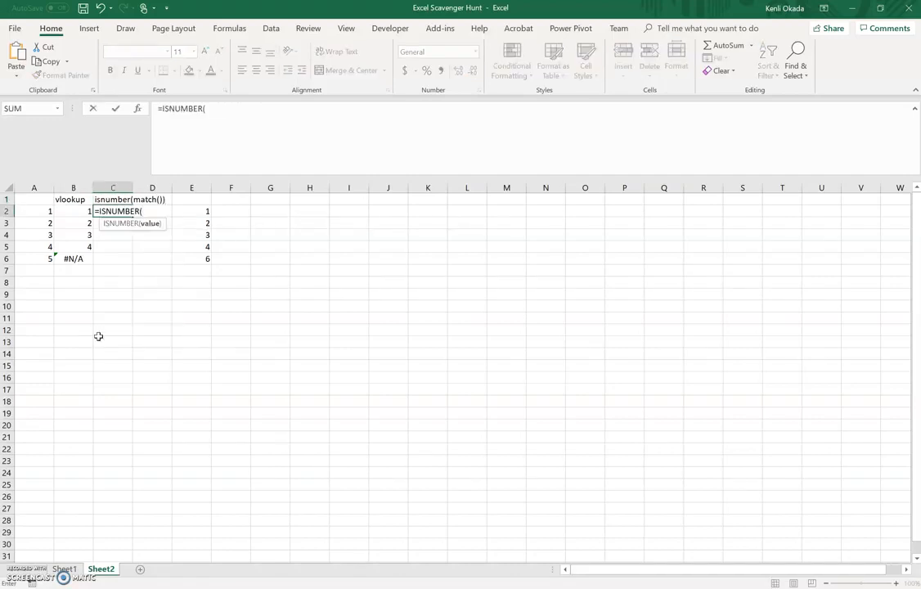
{"action": "type", "text": "match"}
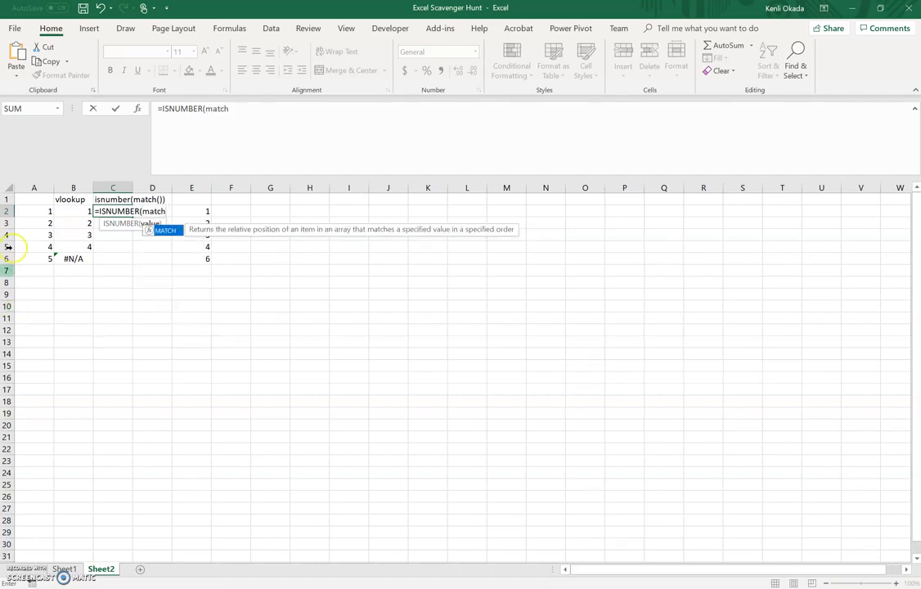
{"action": "left_click", "coordinate": [47, 211]}
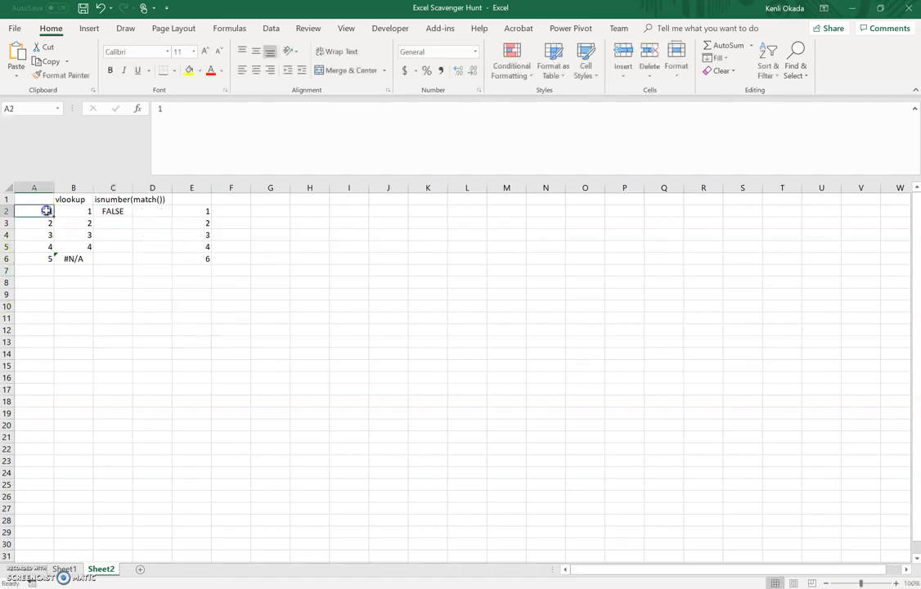
- Complete the formula in C2 as =ISNUMBER(MATCH(A2,E:E,0))
{"action": "left_click", "coordinate": [125, 211]}
{"action": "left_click", "coordinate": [227, 109]}
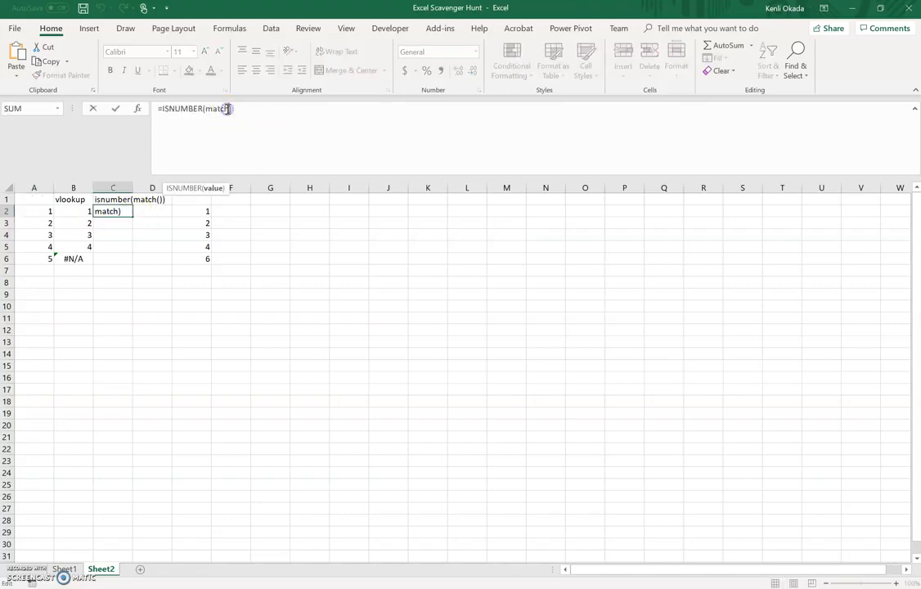
{"action": "left_click", "coordinate": [45, 211]}
{"action": "type", "text": ","}
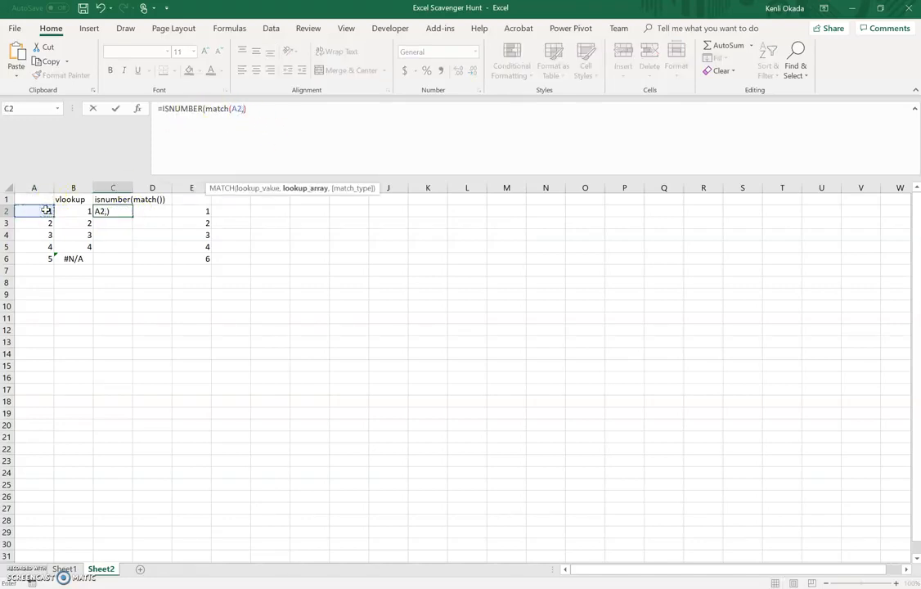
{"action": "left_click", "coordinate": [200, 185]}
{"action": "type", "text": ","}
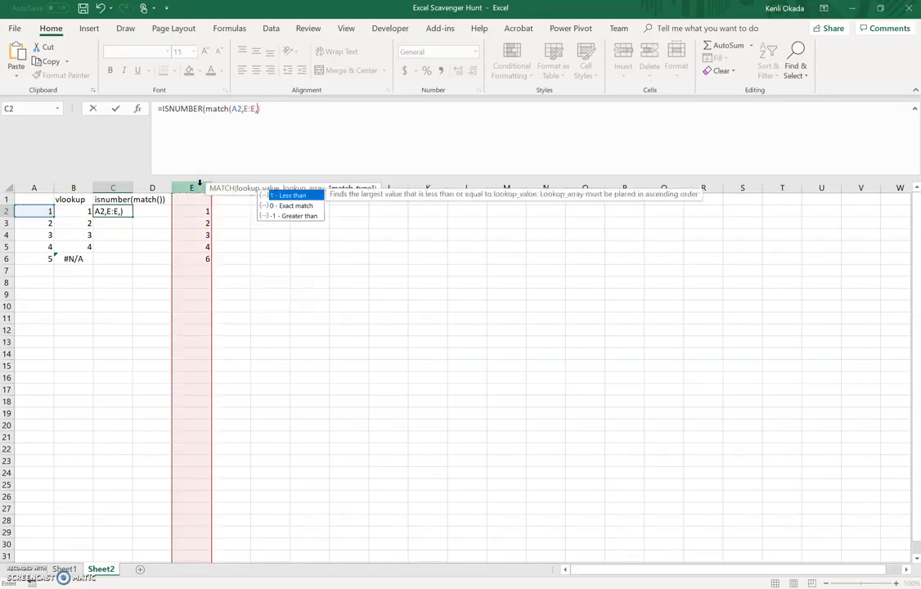
{"action": "type", "text": "0)"}
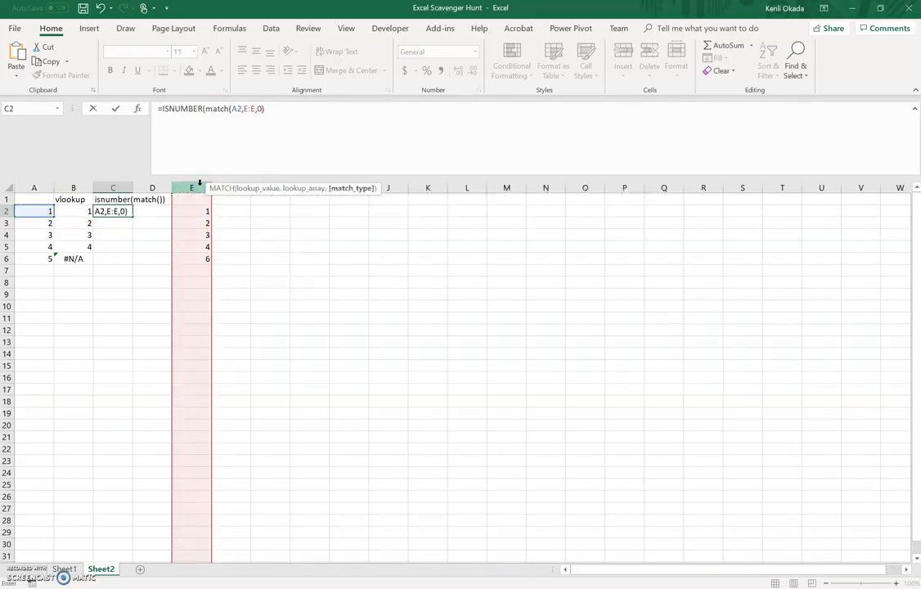
{"action": "key", "text": "Return"}
- Fill the ISNUMBER and MATCH formula from C2 down to C6
{"action": "left_click", "coordinate": [122, 210]}
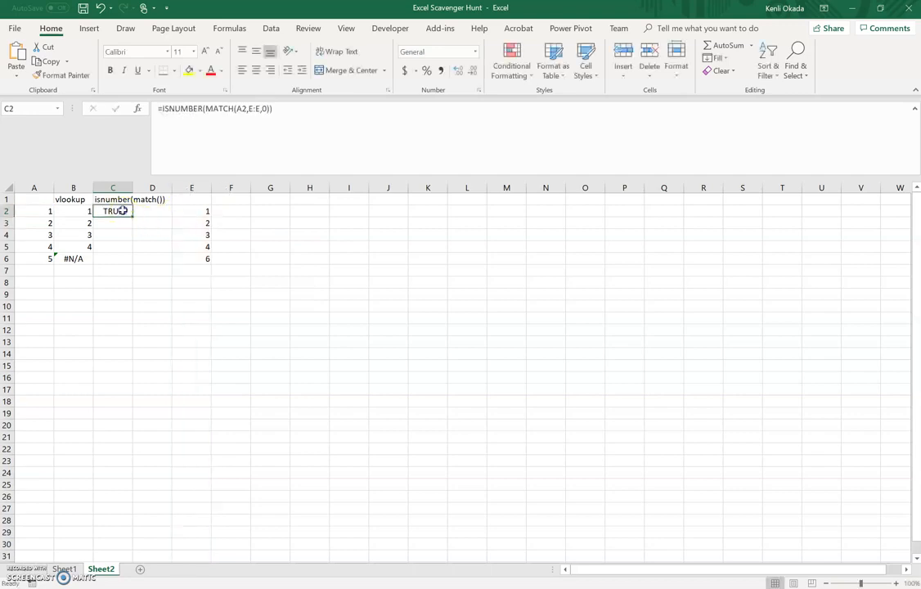
{"action": "left_click_drag", "start_coordinate": [134, 219], "coordinate": [123, 262]}
{"action": "left_click", "coordinate": [169, 328]}
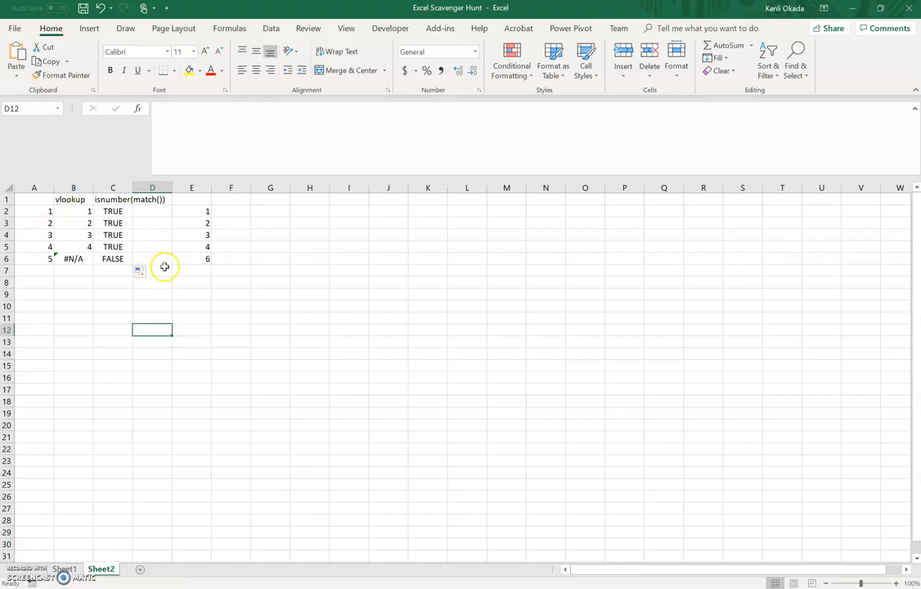
- Enter =VLOOKUP(E2,A:A,1,FALSE) in F2 to look up the second list's values in the first list
{"action": "left_click", "coordinate": [236, 210]}
{"action": "type", "text": "=vl"}
{"action": "key", "text": "Tab"}
{"action": "key", "text": "Left"}
{"action": "type", "text": "=vl"}
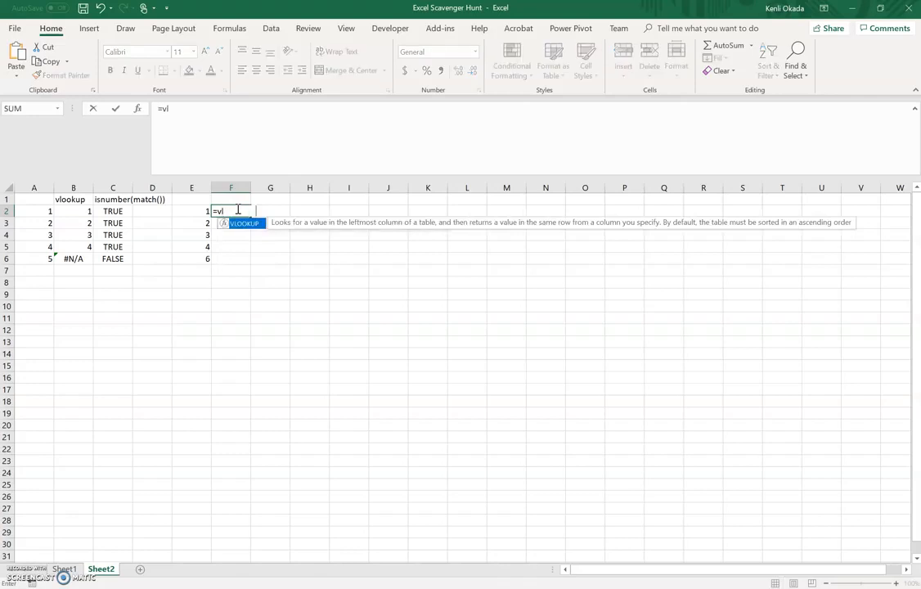
{"action": "key", "text": "Tab"}
{"action": "key", "text": "Left"}
{"action": "type", "text": ","}
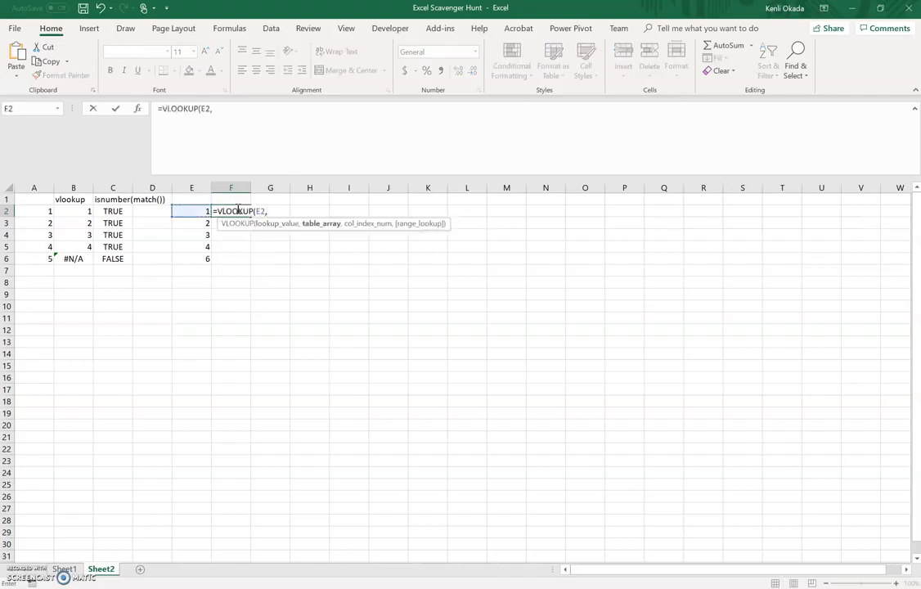
{"action": "left_click", "coordinate": [37, 188]}
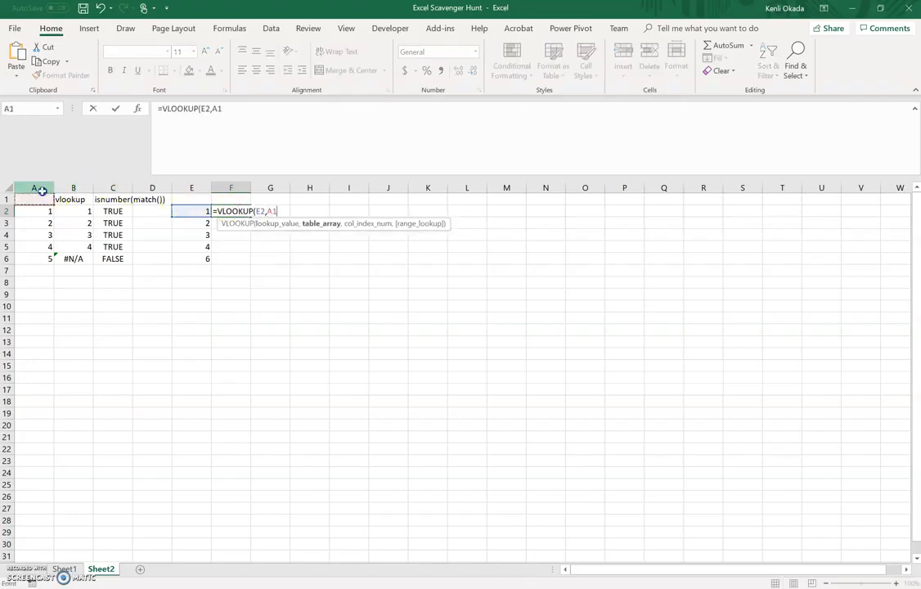
{"action": "type", "text": ","}
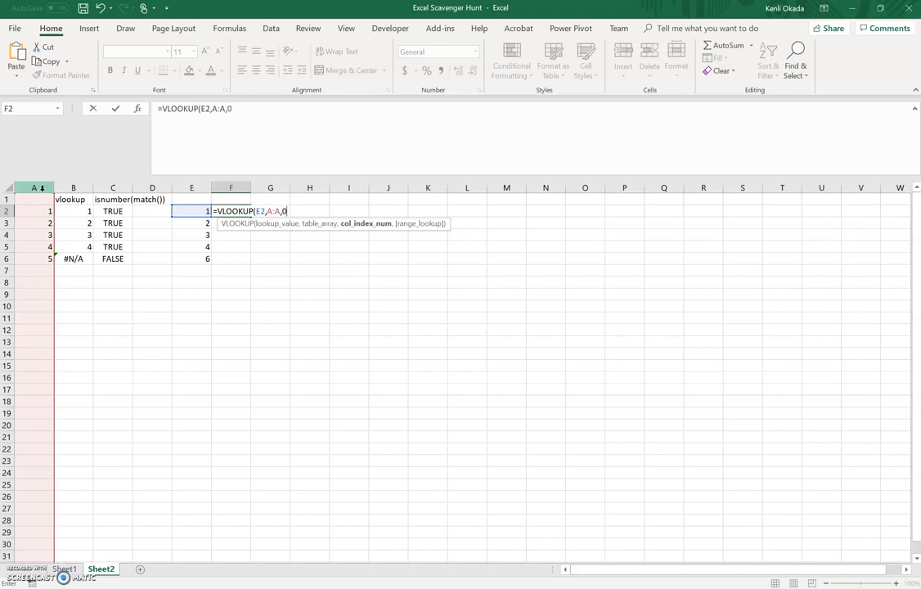
{"action": "type", "text": "1,false"}
{"action": "key", "text": "Return"}
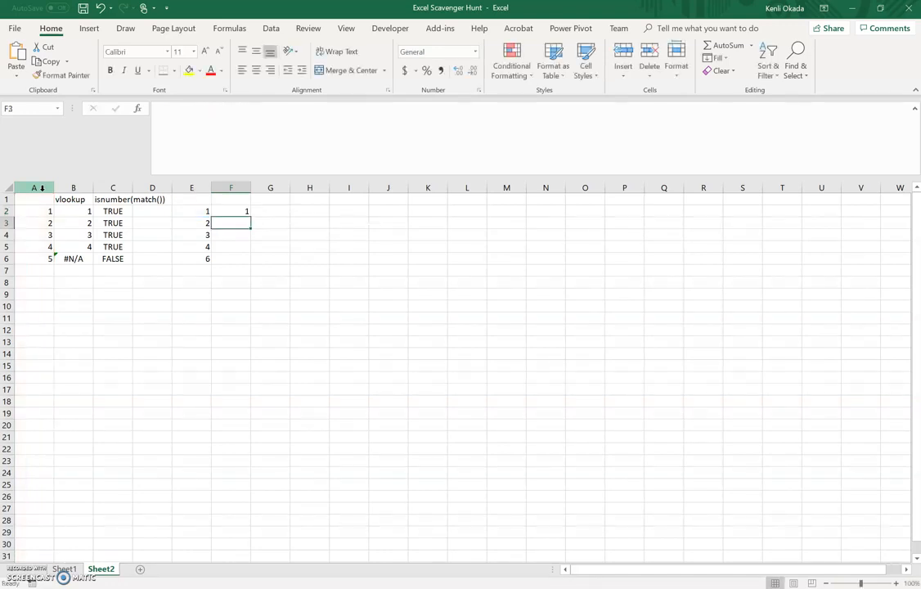
- Enter =ISNUMBER(MATCH(E2,A:A,0)) in G2 to test the second list against column A
{"action": "key", "text": "Up"}
{"action": "key", "text": "Right"}
{"action": "type", "text": "=isnu"}
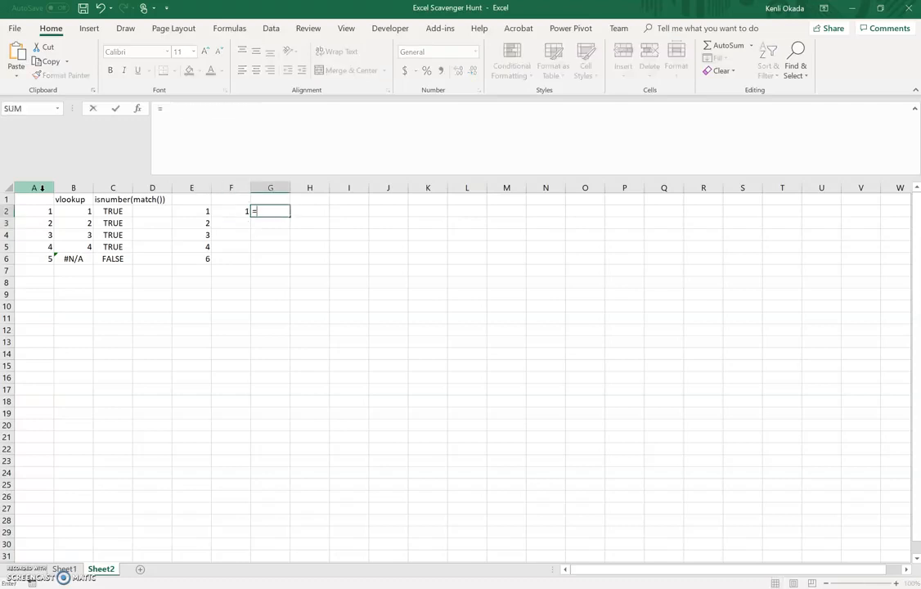
{"action": "key", "text": "Tab"}
{"action": "type", "text": "matc"}
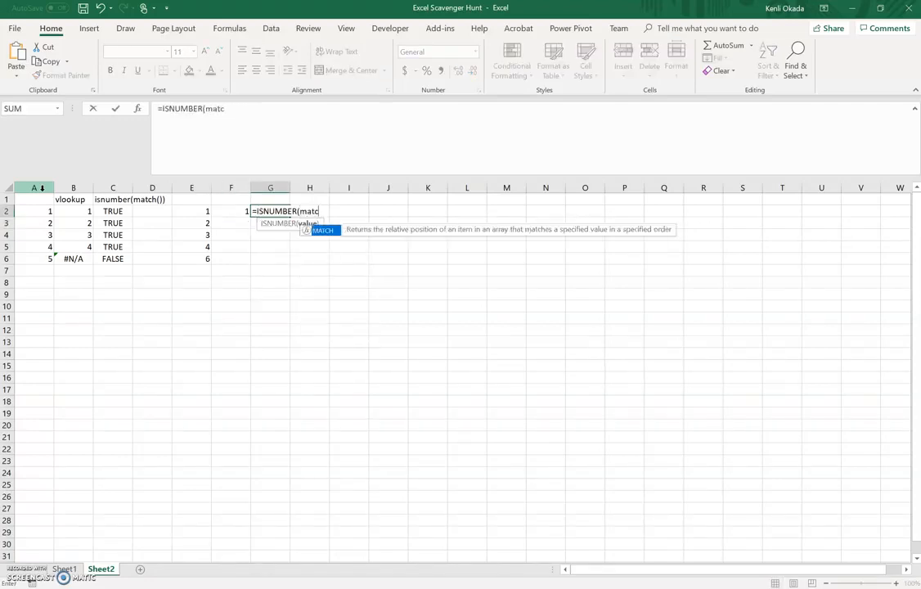
{"action": "key", "text": "Tab"}
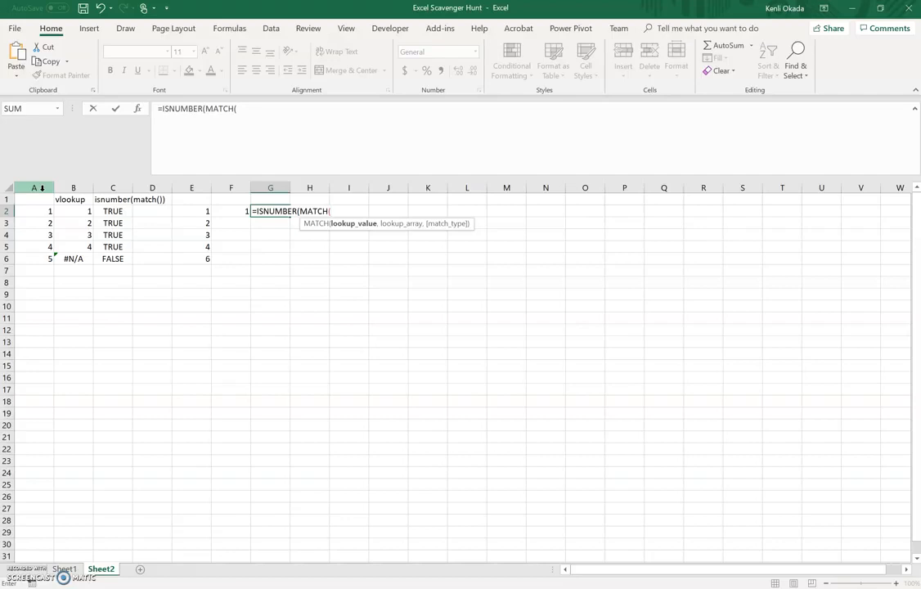
{"action": "left_click", "coordinate": [192, 210]}
{"action": "type", "text": ","}
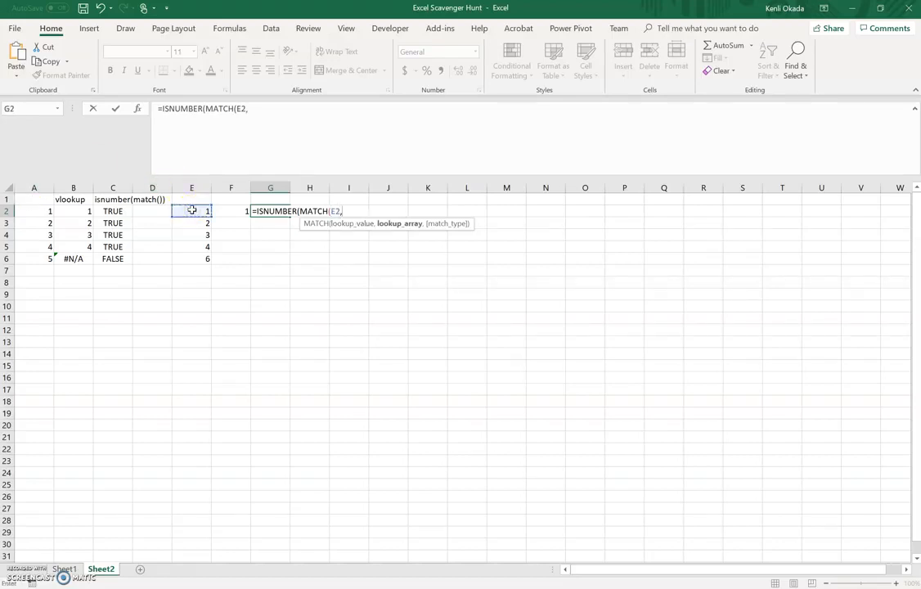
{"action": "left_click", "coordinate": [45, 182]}
{"action": "type", "text": ",0))"}
{"action": "key", "text": "Return"}
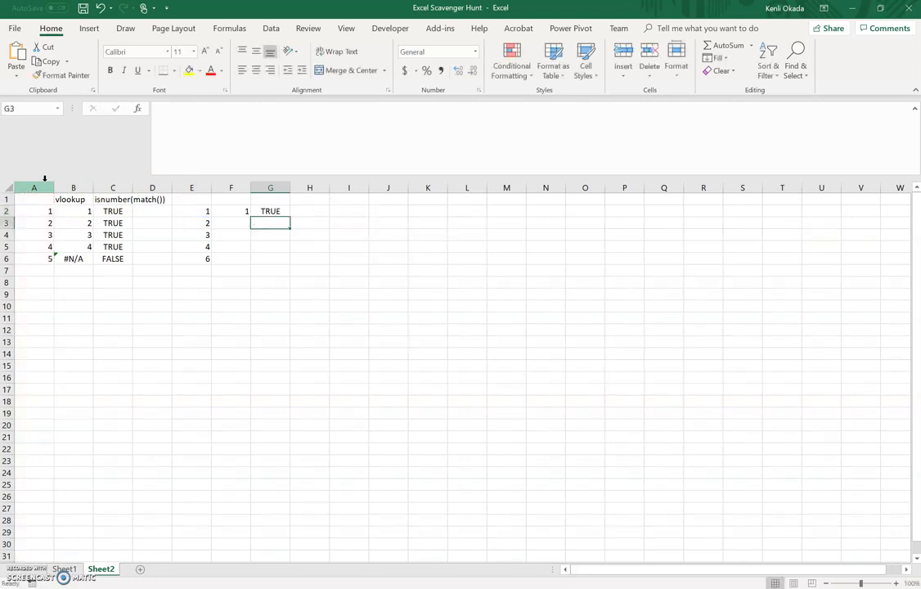
- Fill the formulas in F2:G2 down to row 6
{"action": "left_click_drag", "start_coordinate": [233, 211], "coordinate": [270, 210]}
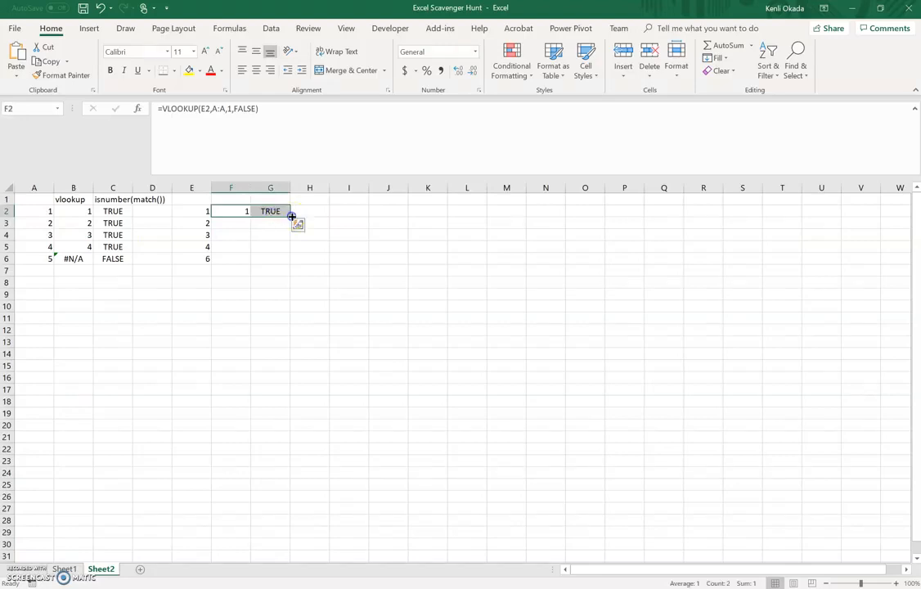
{"action": "double_click", "coordinate": [292, 216]}
{"action": "left_click", "coordinate": [351, 327]}
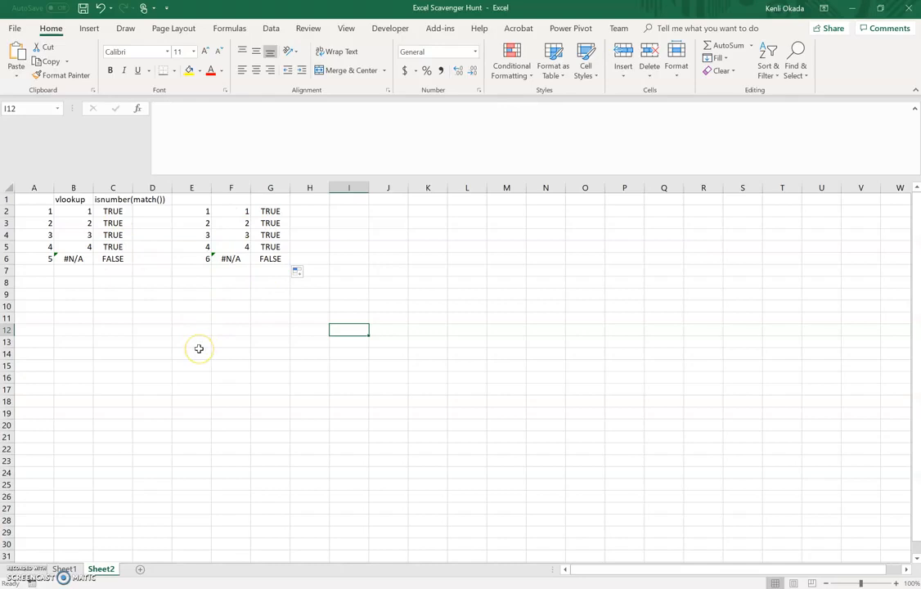
- Enter the heading "vlookup" in F1 and the heading "isnumber(match())" in G1
{"action": "left_click", "coordinate": [232, 197]}
{"action": "type", "text": "vlookup"}
{"action": "key", "text": "Tab"}
{"action": "type", "text": "isnumber"}
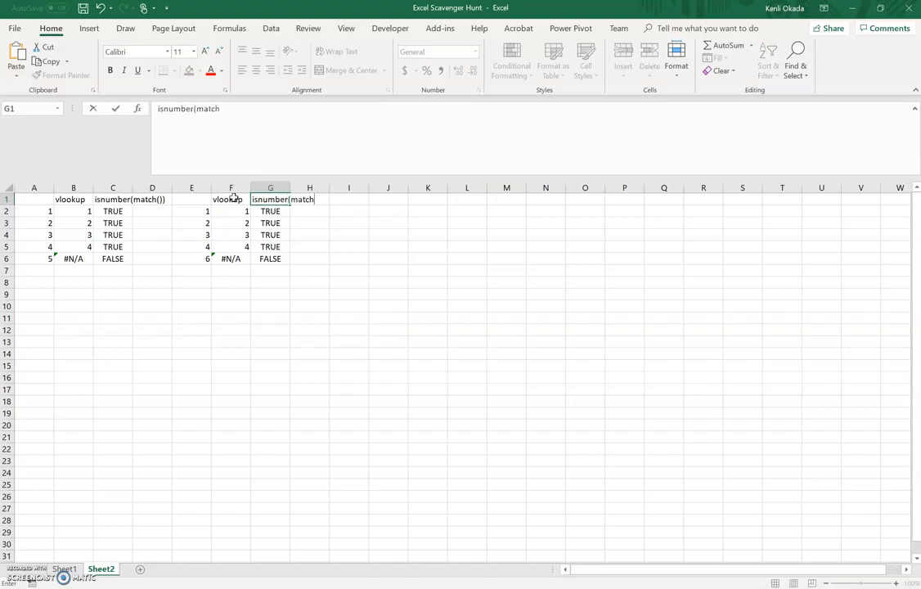
{"action": "type", "text": "(match())"}
{"action": "key", "text": "Return"}
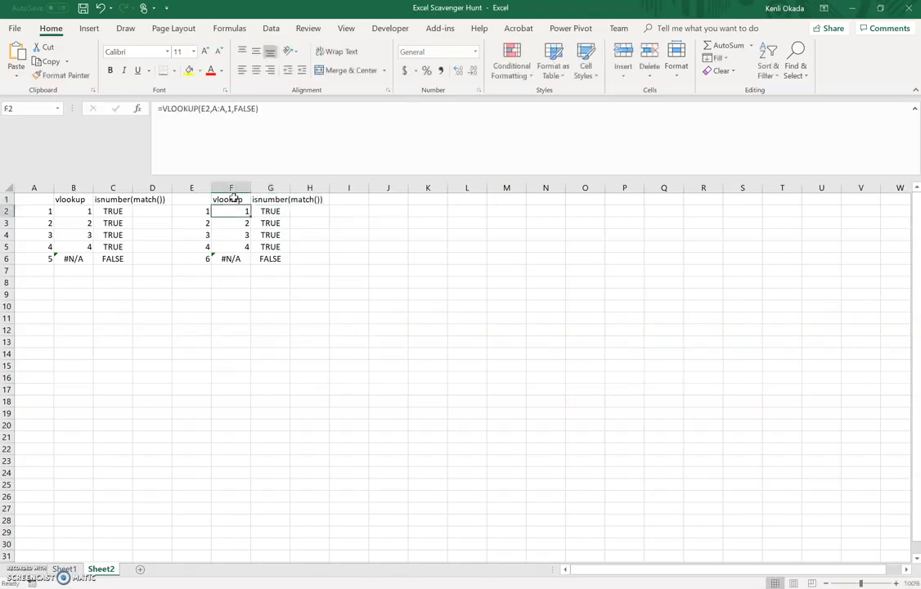
- Check the item list on Sheet1, and enter 1, 2, 3 and 4 across A10:D10 on Sheet2
{"action": "left_click", "coordinate": [65, 568]}
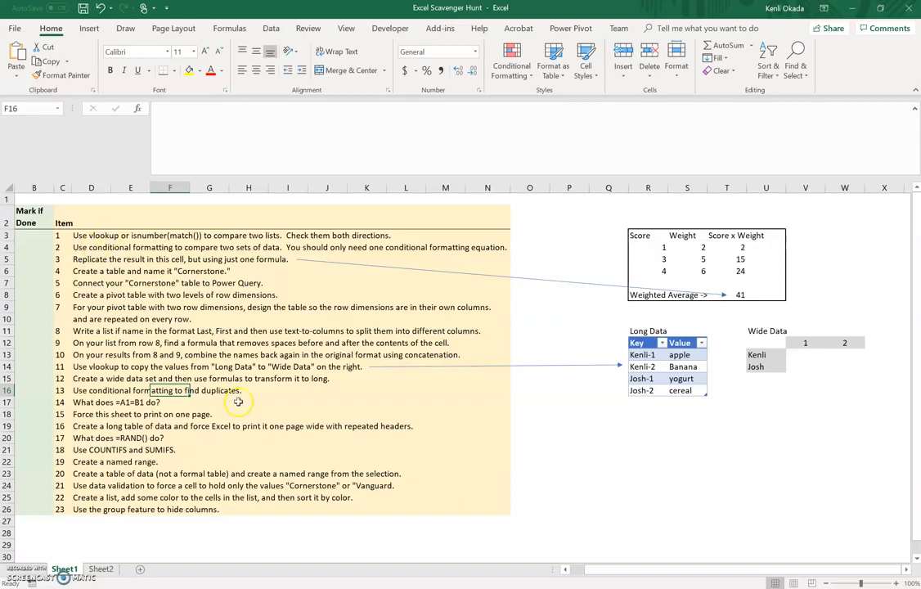
{"action": "left_click", "coordinate": [103, 569]}
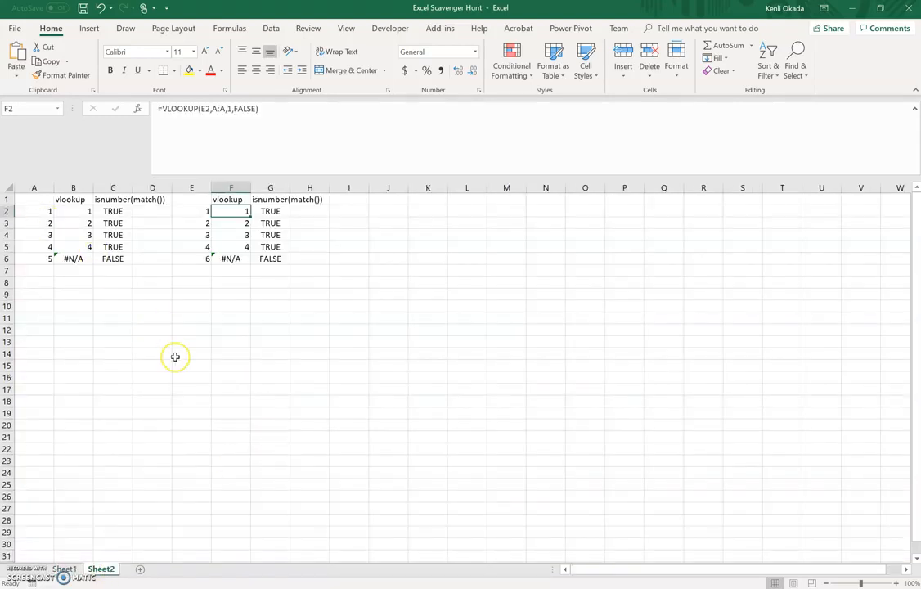
{"action": "left_click", "coordinate": [46, 306]}
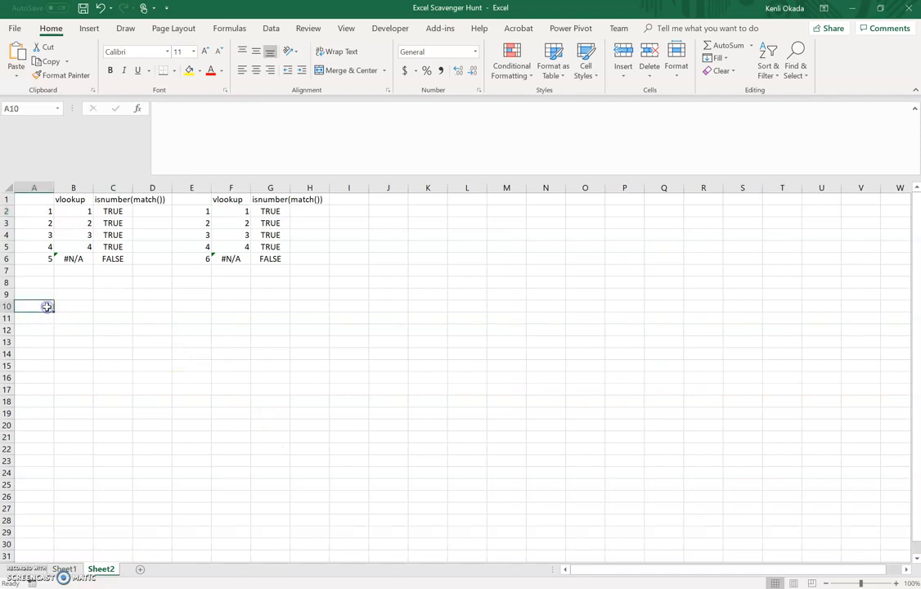
{"action": "type", "text": "1"}
{"action": "key", "text": "Tab"}
{"action": "type", "text": "2"}
{"action": "key", "text": "Tab"}
{"action": "type", "text": "3"}
{"action": "key", "text": "Tab"}
{"action": "type", "text": "4"}
{"action": "key", "text": "Return"}
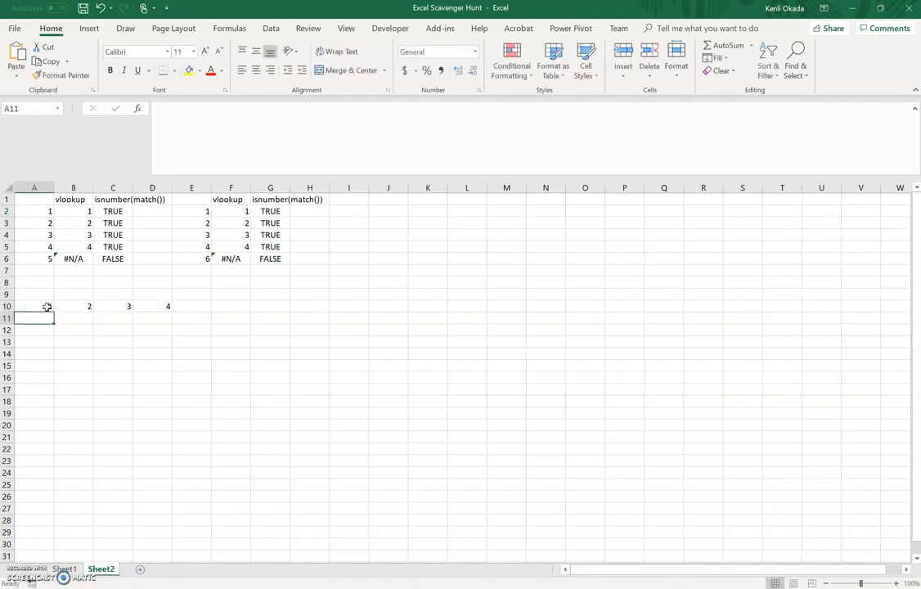
- Enter 5, 6, 7 and 8 across A11:D11 as the data set's second row
{"action": "type", "text": "56"}
{"action": "key", "text": "Caps_Lock"}
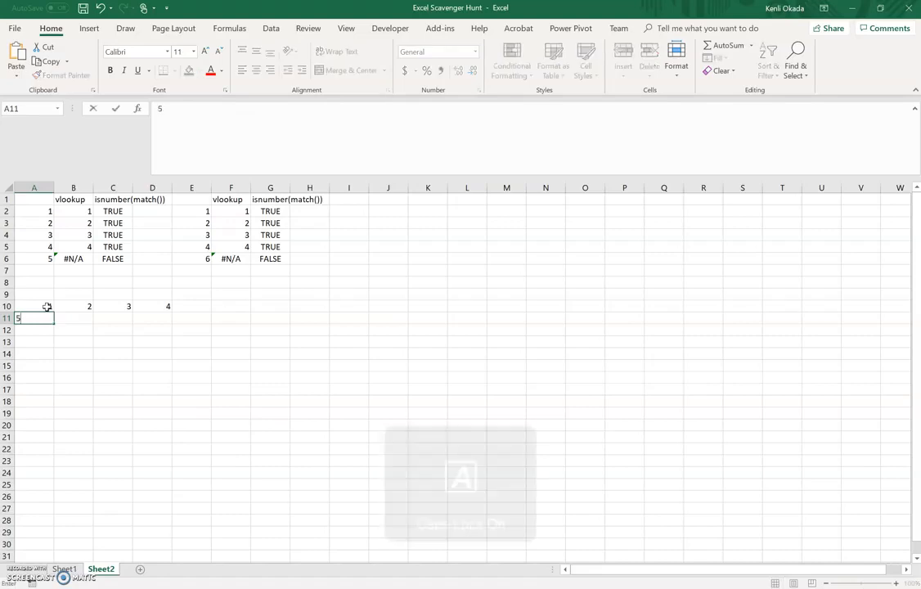
{"action": "key", "text": "Caps_Lock"}
{"action": "key", "text": "BackSpace"}
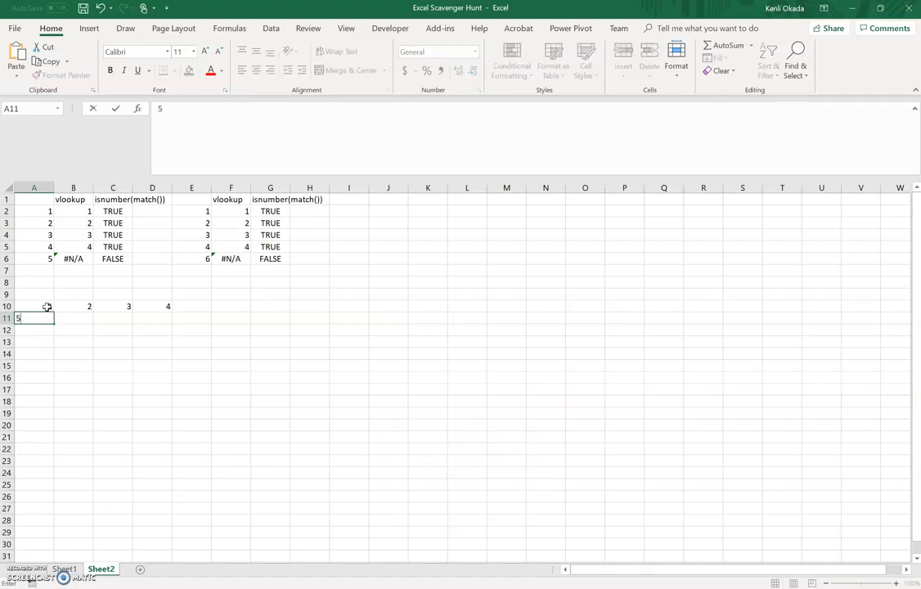
{"action": "key", "text": "Tab"}
{"action": "key", "text": "Tab"}
{"action": "type", "text": "7"}
{"action": "key", "text": "Tab"}
{"action": "type", "text": "8"}
{"action": "key", "text": "Return"}
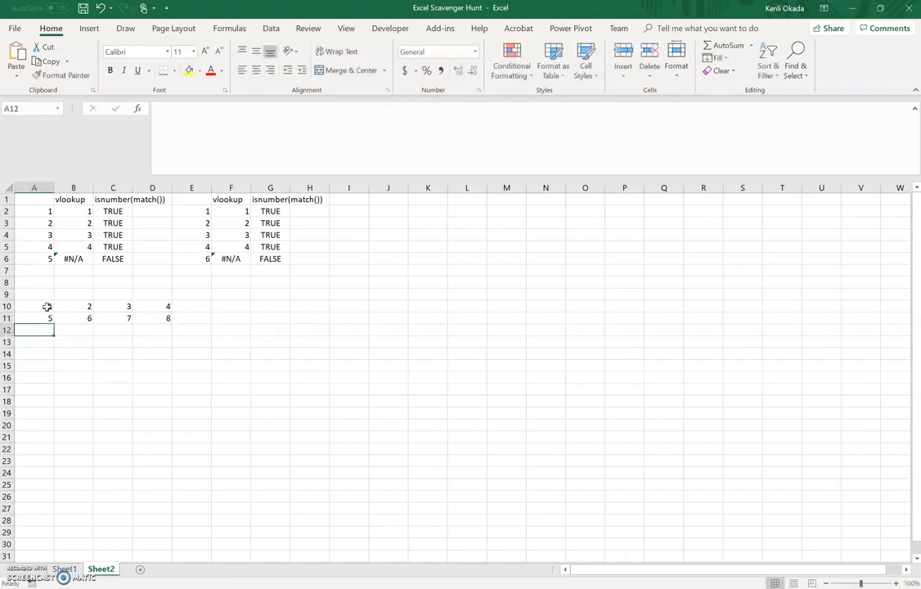
- Enter 9, 10, 11 and 12 across A12:D12 as the data set's third row
{"action": "type", "text": "9"}
{"action": "key", "text": "Tab"}
{"action": "type", "text": "10"}
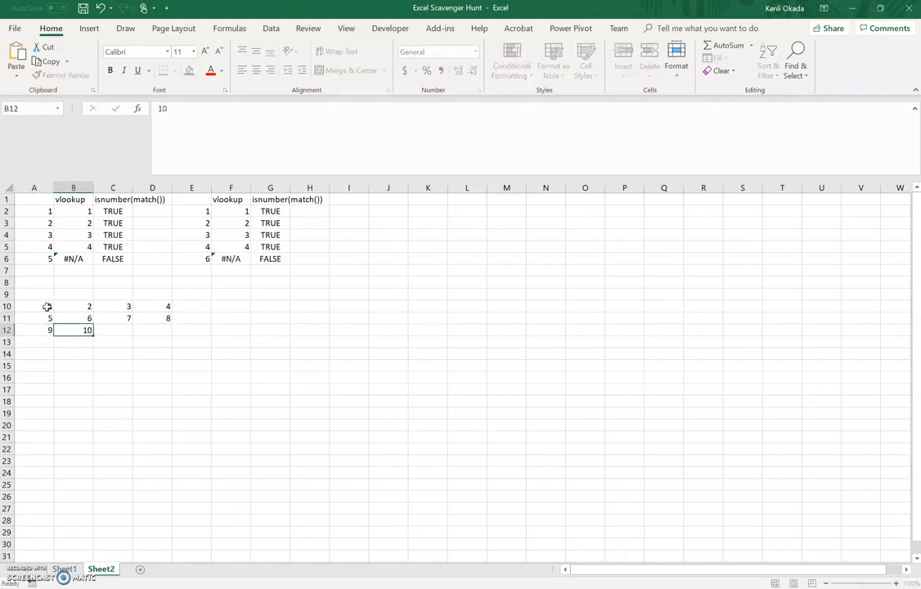
{"action": "key", "text": "Tab"}
{"action": "type", "text": "11"}
{"action": "key", "text": "Tab"}
{"action": "type", "text": "12"}
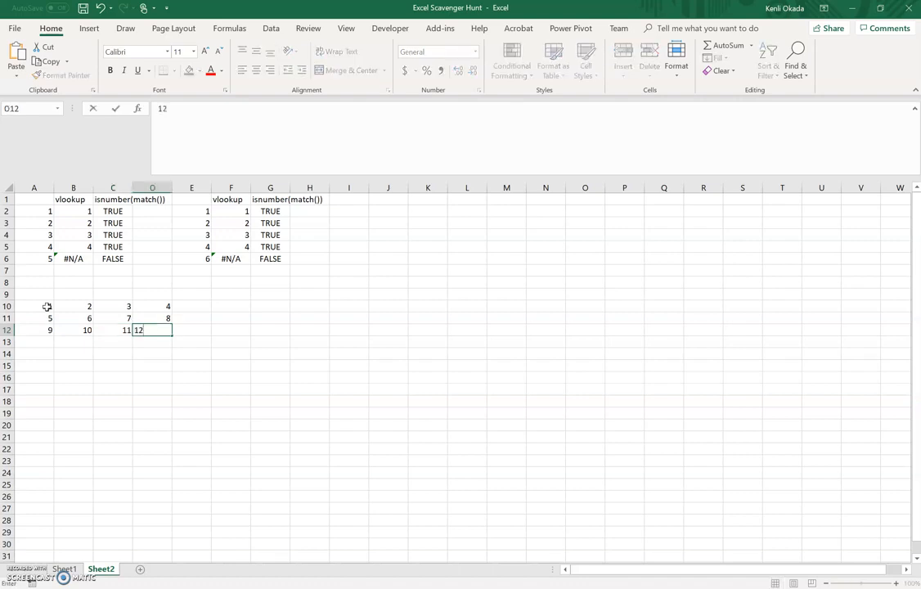
{"action": "key", "text": "Return"}
- Copy the number block A10:D12 and paste it starting at G10
{"action": "left_click", "coordinate": [46, 307]}
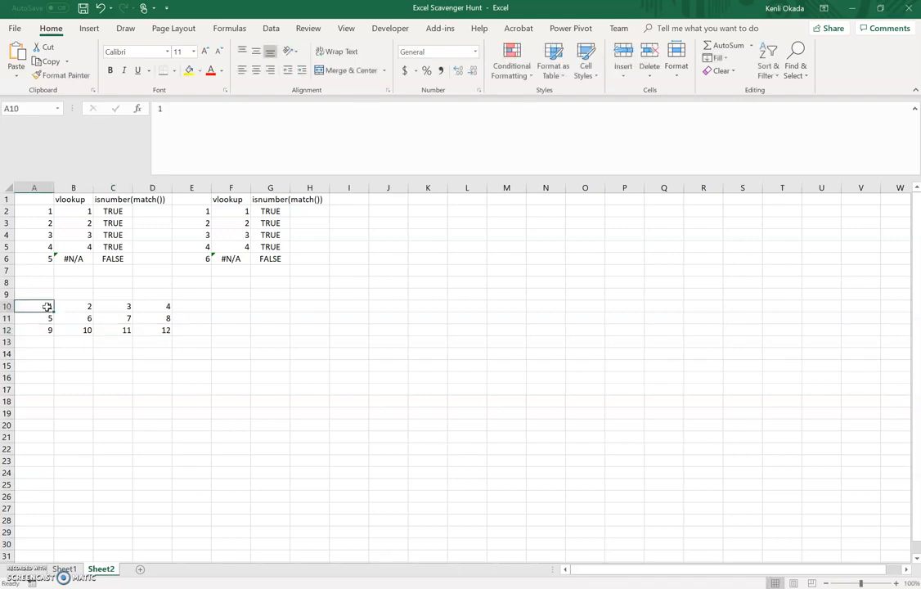
{"action": "key", "text": "ctrl+a"}
{"action": "key", "text": "ctrl+c"}
{"action": "key", "text": "Right"}
{"action": "key", "text": "Right"}
{"action": "key", "text": "Right"}
{"action": "key", "text": "Right"}
{"action": "key", "text": "Right"}
{"action": "key", "text": "Right"}
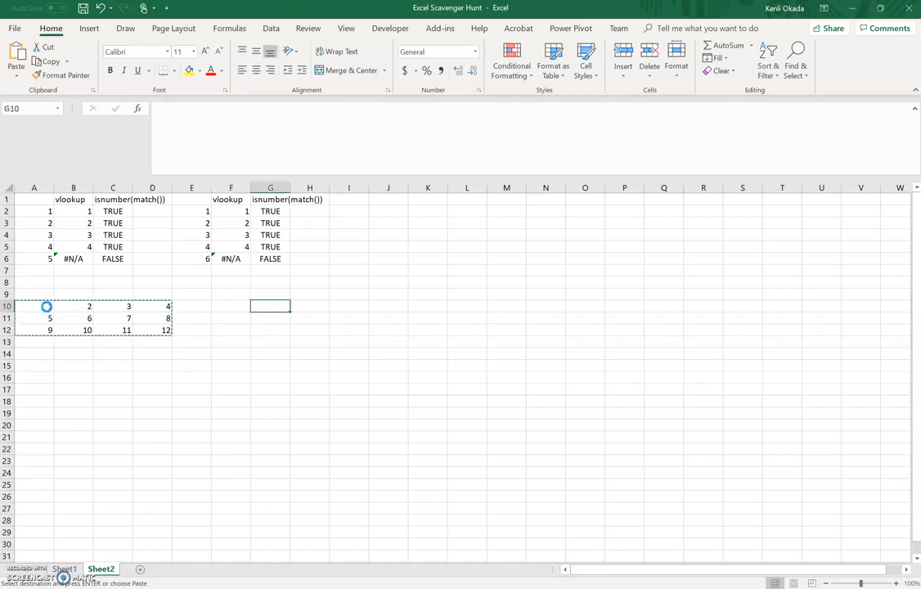
{"action": "key", "text": "ctrl+v"}
- Change the value in I11 of the copied block to 100
{"action": "key", "text": "Down"}
{"action": "key", "text": "Right"}
{"action": "key", "text": "Right"}
{"action": "key", "text": "Right"}
{"action": "key", "text": "Left"}
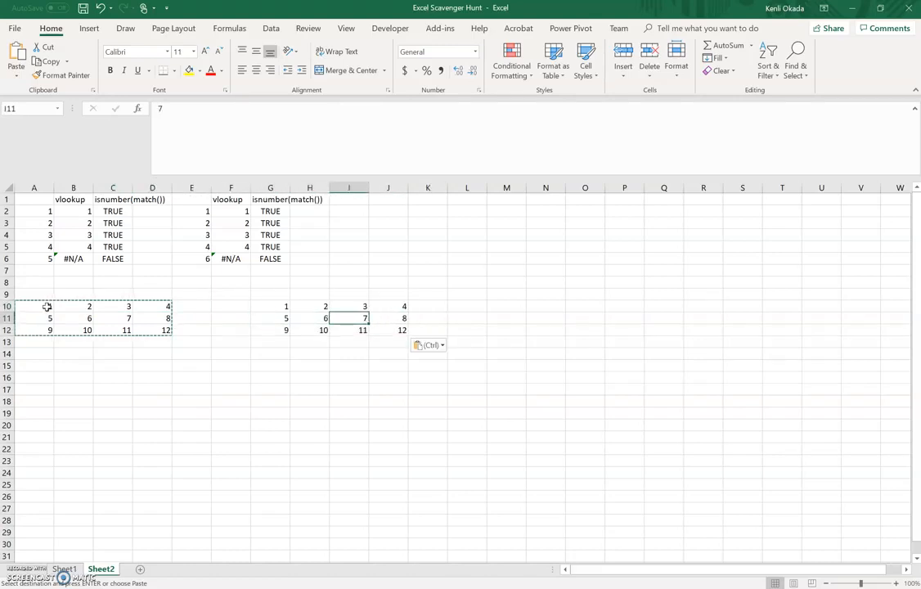
{"action": "type", "text": "10"}
{"action": "key", "text": "Return"}
{"action": "key", "text": "Up"}
{"action": "type", "text": "100"}
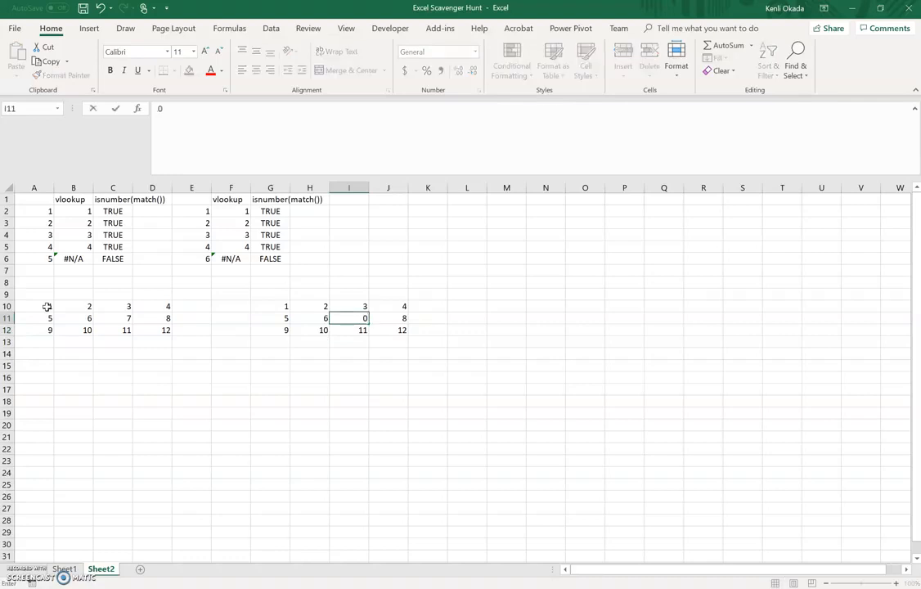
{"action": "key", "text": "Return"}
- Enter the column headings A, B, C and D in A9:D9 above the first number block
{"action": "key", "text": "Up"}
{"action": "key", "text": "Up"}
{"action": "key", "text": "Left"}
{"action": "key", "text": "Left"}
{"action": "key", "text": "Left"}
{"action": "key", "text": "Left"}
{"action": "key", "text": "Left"}
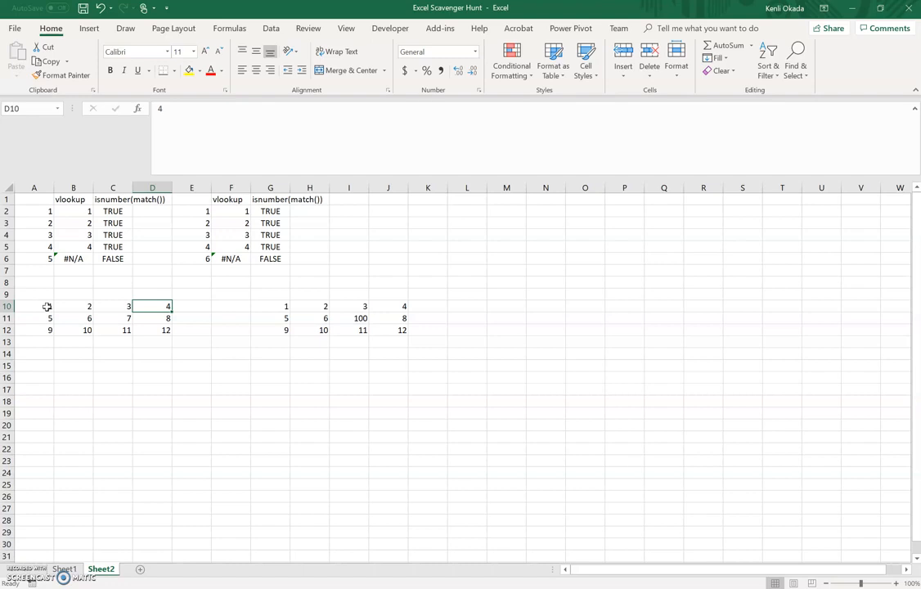
{"action": "key", "text": "Left"}
{"action": "key", "text": "Left"}
{"action": "key", "text": "Left"}
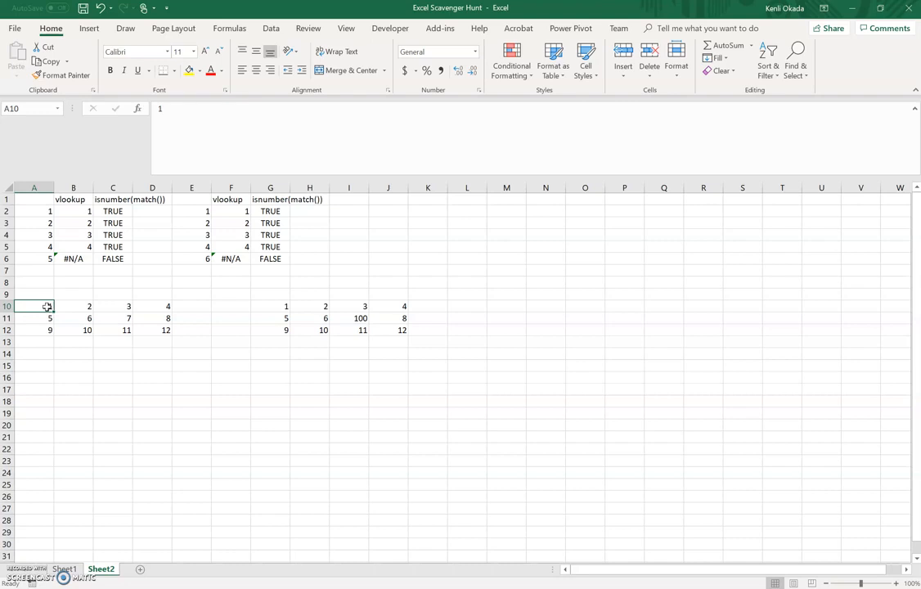
{"action": "key", "text": "Up"}
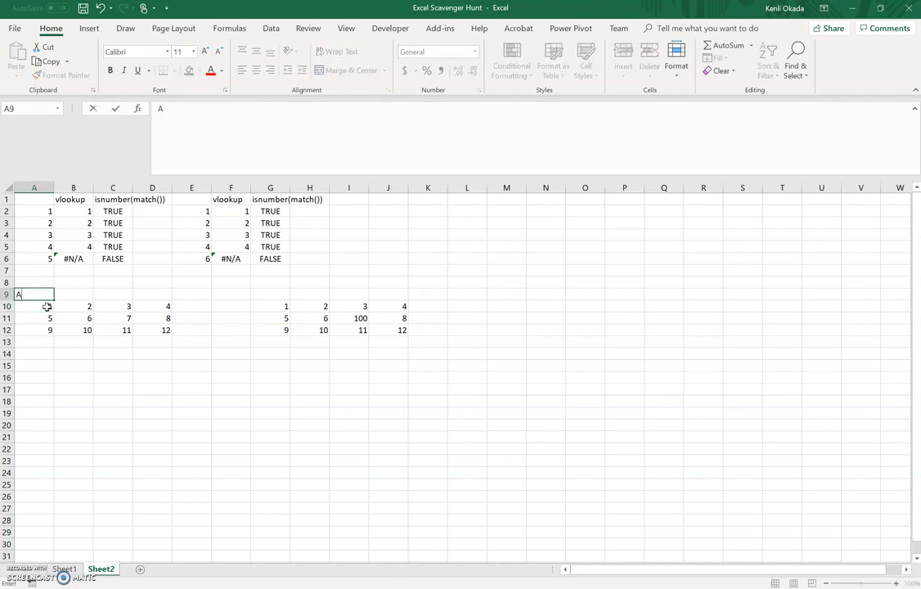
{"action": "type", "text": "A"}
{"action": "key", "text": "Tab"}
{"action": "type", "text": "B"}
{"action": "key", "text": "Tab"}
{"action": "type", "text": "C"}
{"action": "key", "text": "Right"}
{"action": "type", "text": "D"}
{"action": "key", "text": "Left"}
- Copy the headings in A9:D9 and paste them above the second block, starting at G9
{"action": "key", "text": "Up"}
{"action": "key", "text": "Left"}
{"action": "key", "text": "Left"}
{"action": "key", "text": "Down"}
{"action": "key", "text": "shift+Right"}
{"action": "key", "text": "shift+Right"}
{"action": "key", "text": "shift+Right"}
{"action": "key", "text": "ctrl+c"}
{"action": "key", "text": "Right"}
{"action": "key", "text": "Right"}
{"action": "key", "text": "Right"}
{"action": "key", "text": "Right"}
{"action": "key", "text": "Right"}
{"action": "key", "text": "Right"}
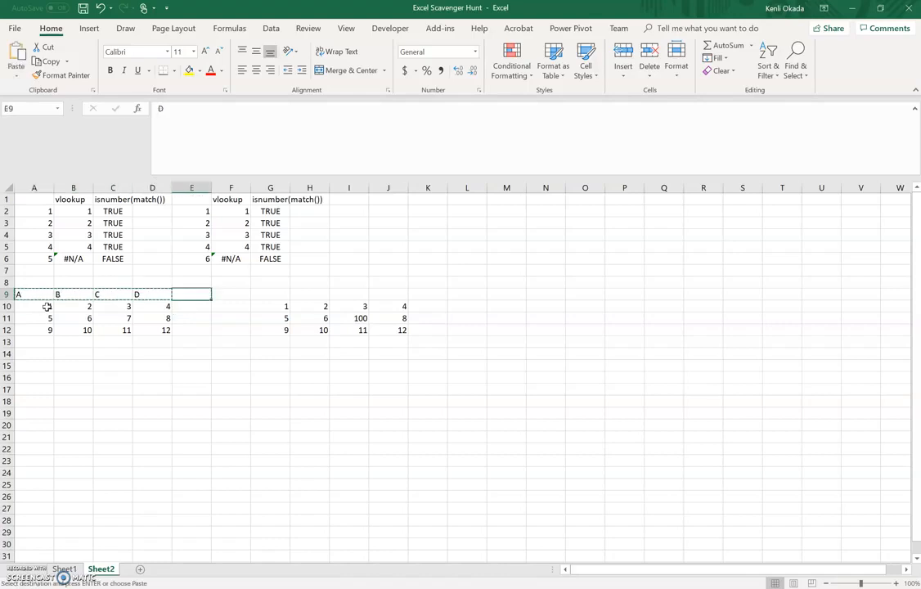
{"action": "key", "text": "ctrl+v"}
{"action": "key", "text": "Right"}
{"action": "key", "text": "Right"}
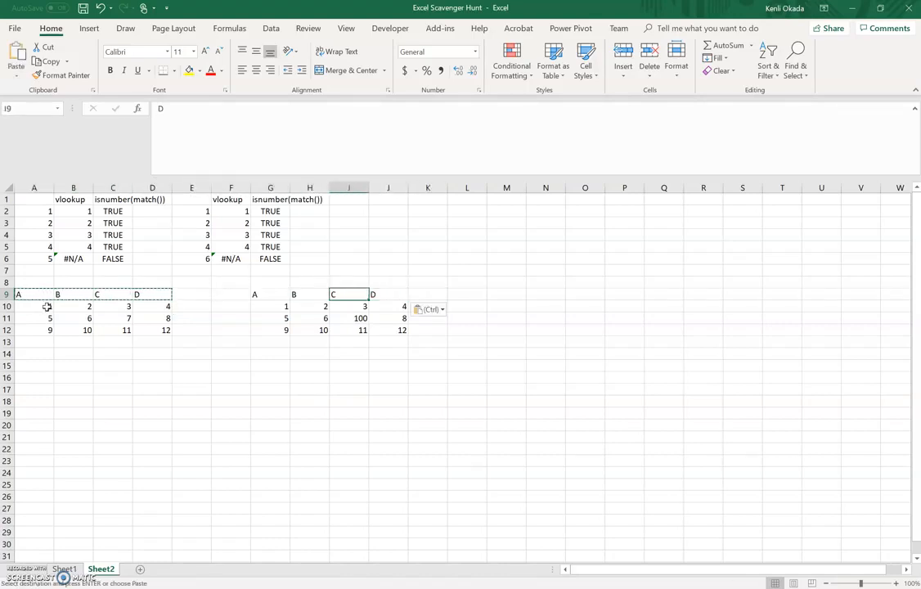
{"action": "key", "text": "Left"}
{"action": "key", "text": "Left"}
{"action": "key", "text": "shift+Down"}
{"action": "key", "text": "shift+Down"}
{"action": "key", "text": "shift+Down"}
{"action": "key", "text": "shift+Right"}
{"action": "key", "text": "shift+Right"}
{"action": "key", "text": "shift+Right"}
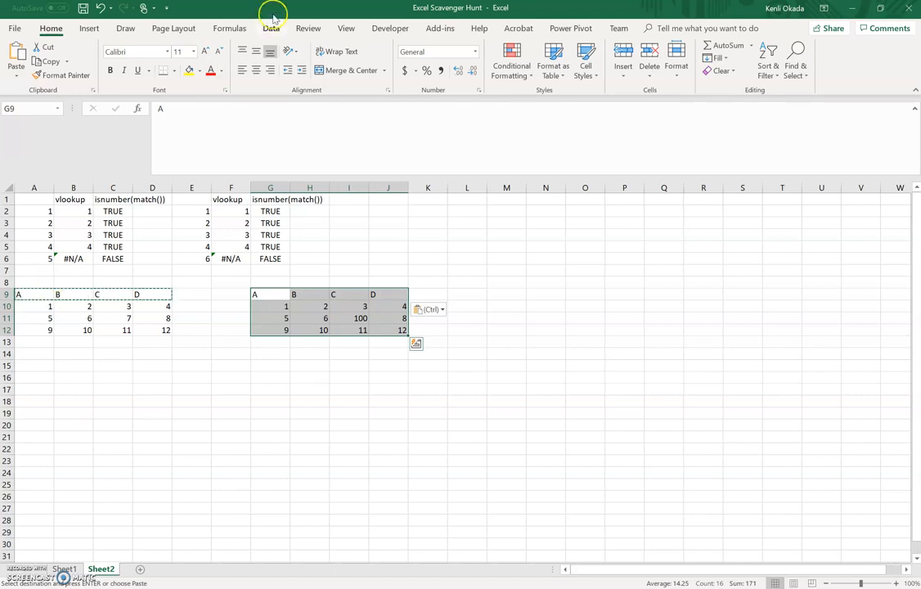
{"action": "left_click", "coordinate": [510, 64]}
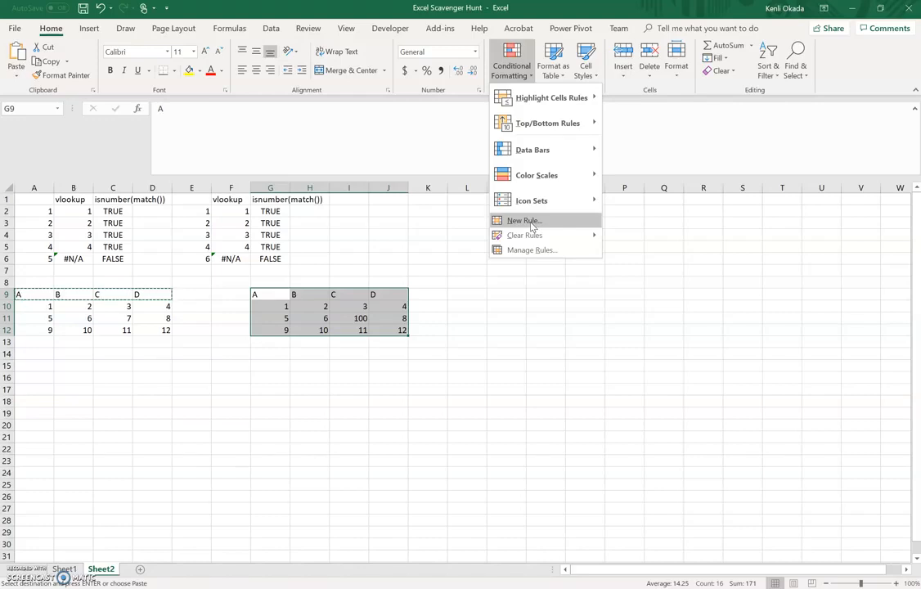
{"action": "left_click", "coordinate": [274, 291]}
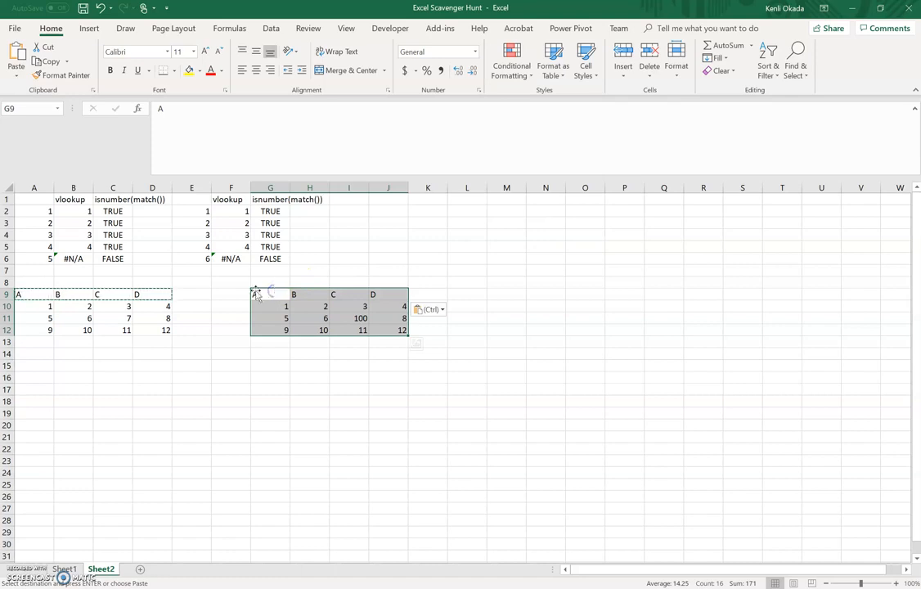
{"action": "left_click", "coordinate": [40, 296]}
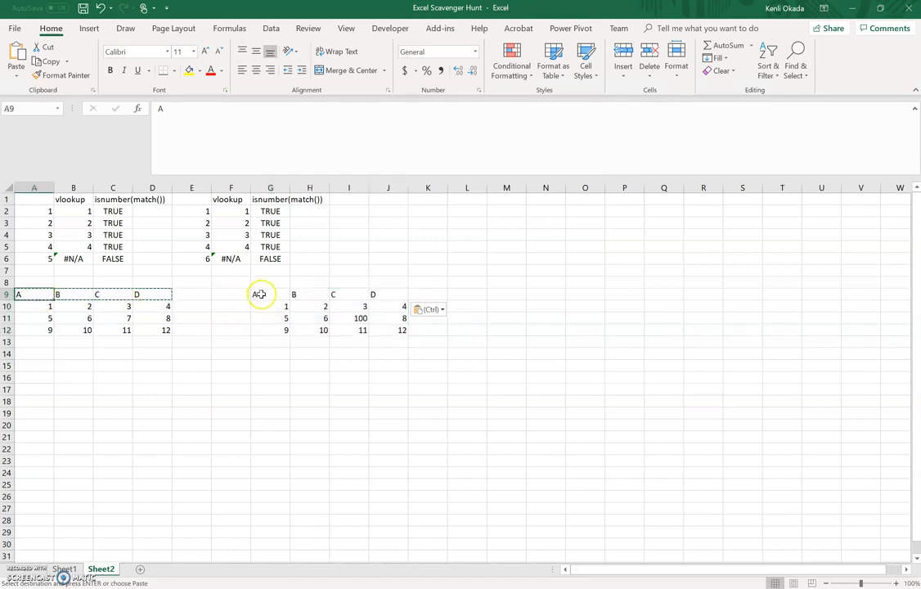
- Start a formula-based conditional formatting rule for G9:J12 with the formula =if(g9=a9,false,true)
{"action": "left_click_drag", "start_coordinate": [261, 294], "coordinate": [391, 328]}
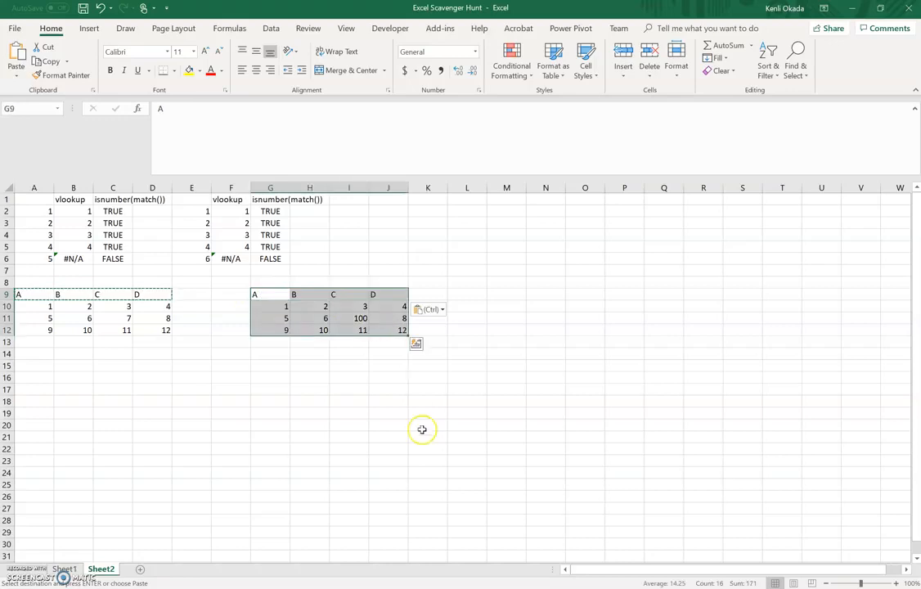
{"action": "left_click", "coordinate": [509, 72]}
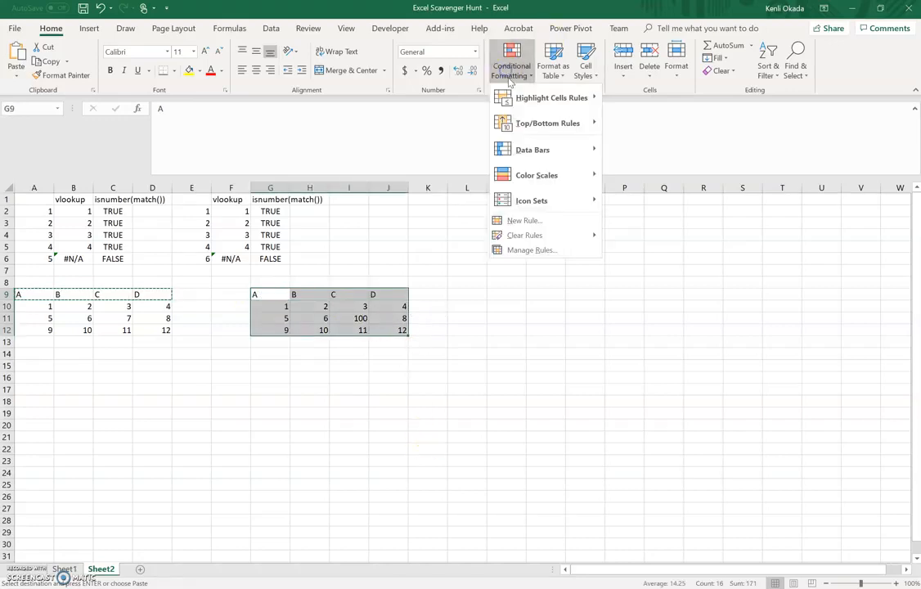
{"action": "left_click", "coordinate": [530, 218]}
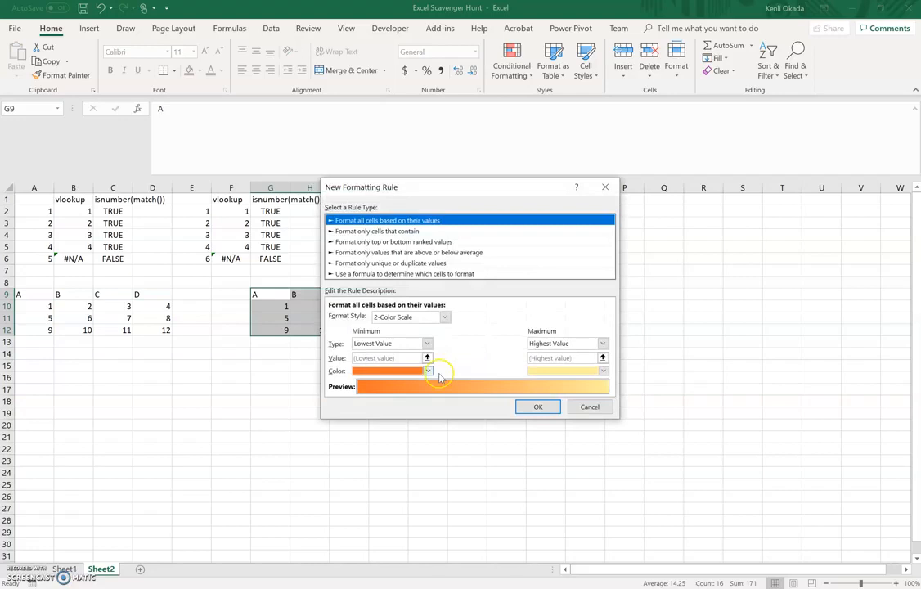
{"action": "left_click", "coordinate": [354, 274]}
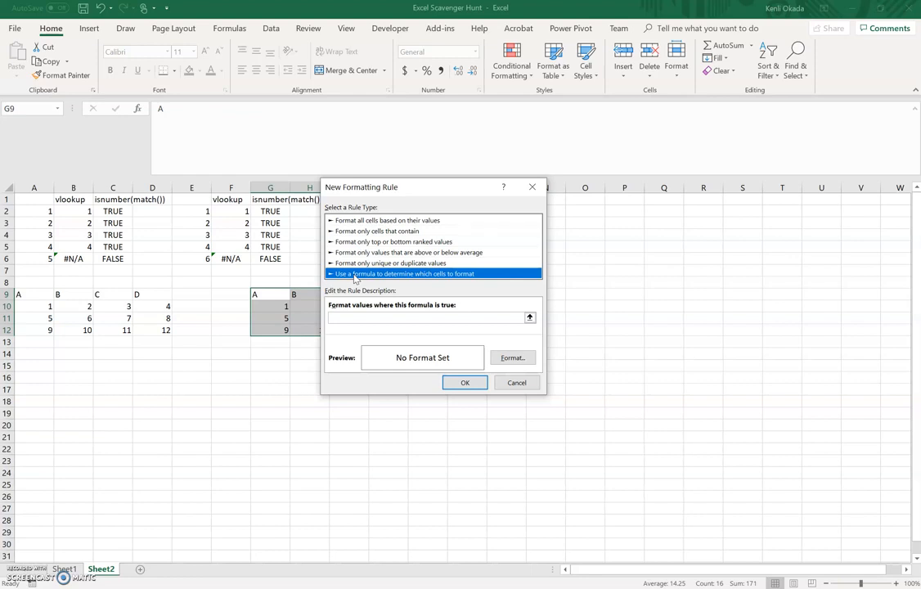
{"action": "left_click", "coordinate": [362, 320]}
{"action": "left_click", "coordinate": [364, 319]}
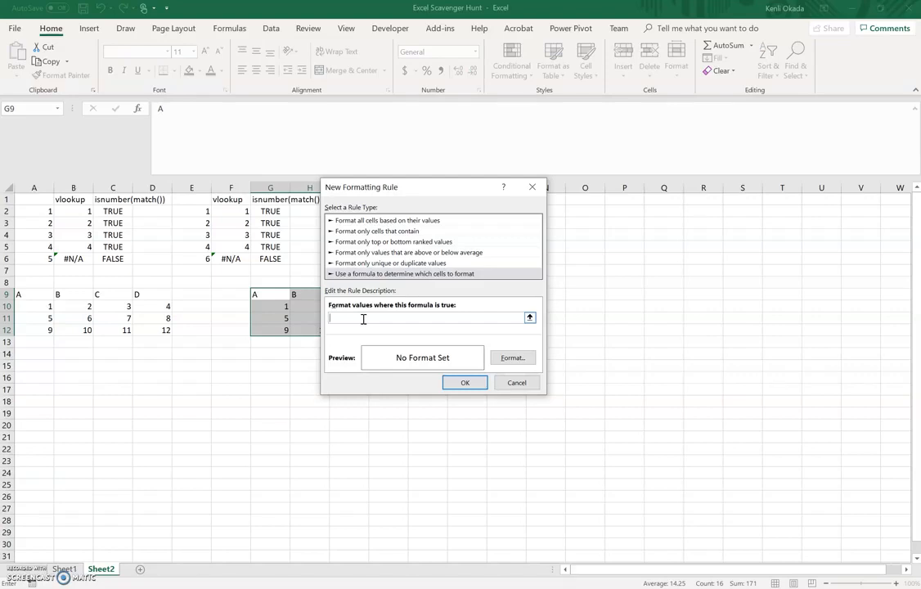
{"action": "type", "text": "=if(g9=a9"}
{"action": "type", "text": "false,true"}
- Give the conditional formatting rule a red fill and apply it to the second data block
{"action": "left_click", "coordinate": [513, 357]}
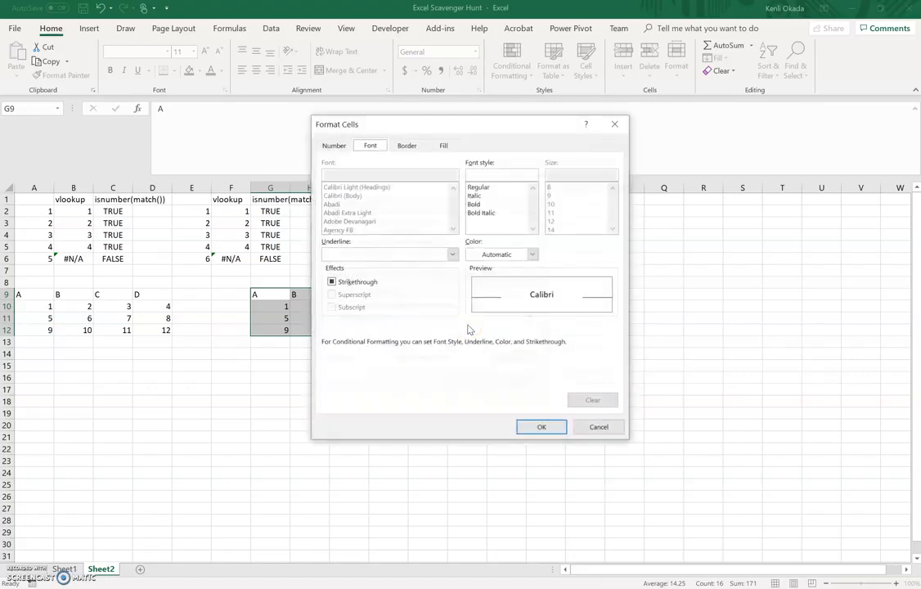
{"action": "left_click", "coordinate": [440, 145]}
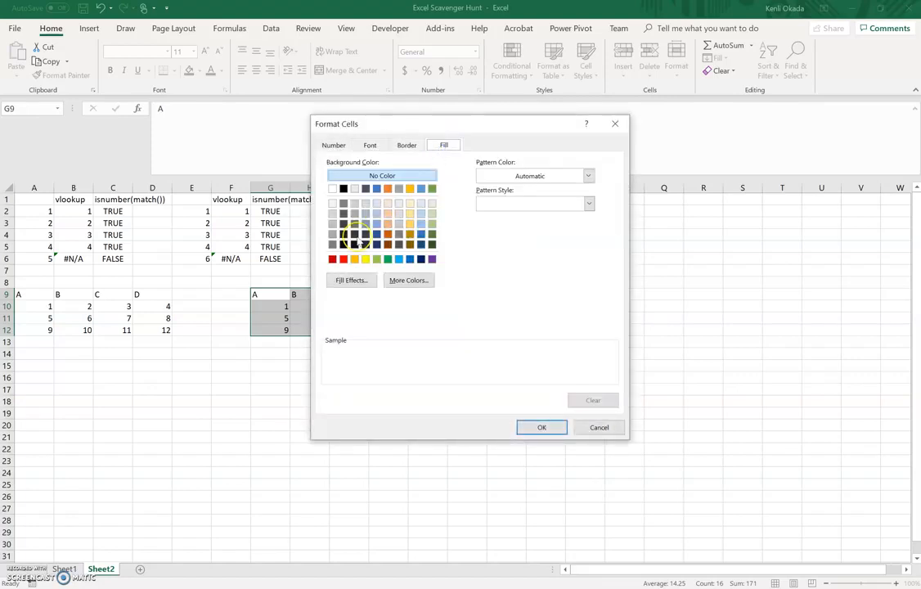
{"action": "left_click", "coordinate": [344, 258]}
{"action": "left_click", "coordinate": [539, 427]}
{"action": "left_click", "coordinate": [466, 382]}
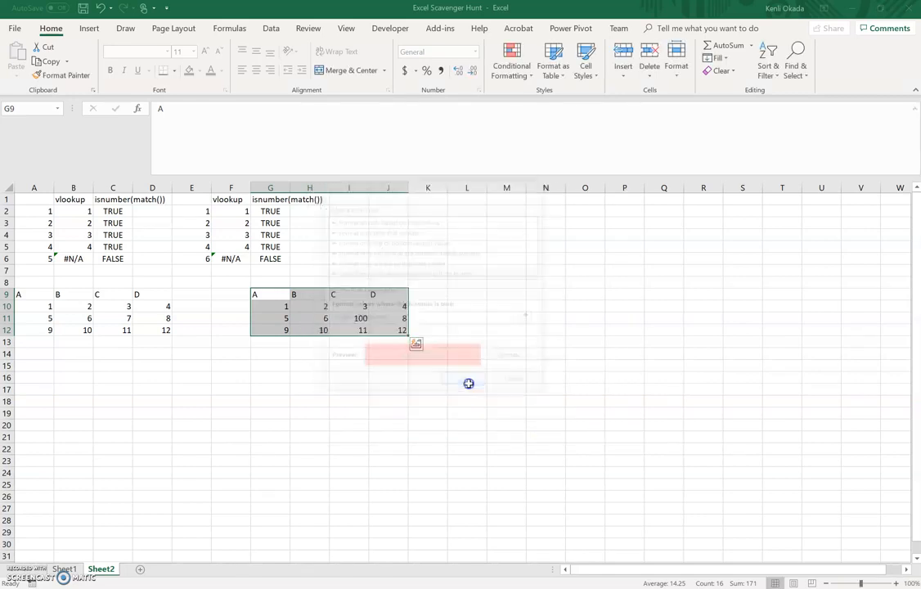
{"action": "left_click", "coordinate": [426, 413]}
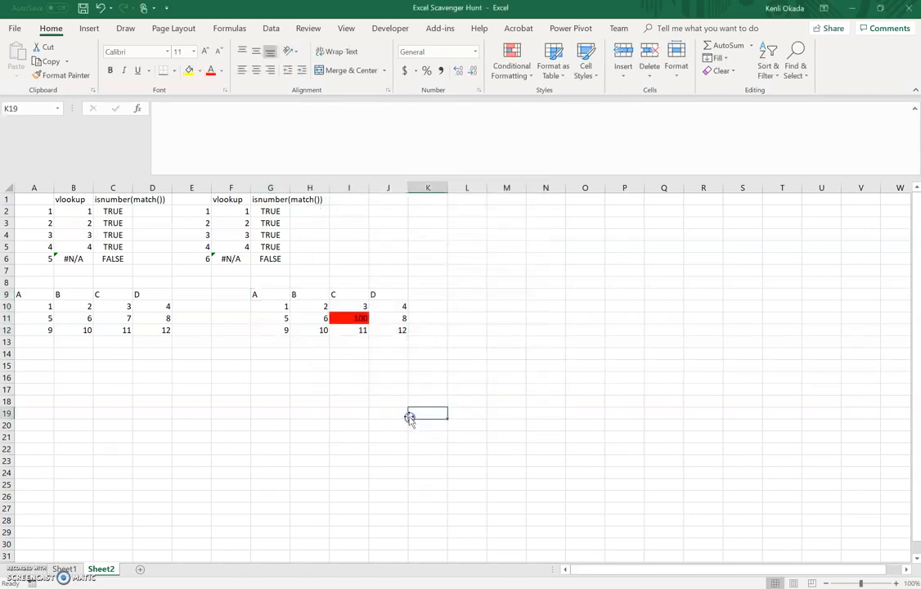
- Test the highlighting by replacing the heading in G9 with 2, and undo the change
{"action": "double_click", "coordinate": [272, 294]}
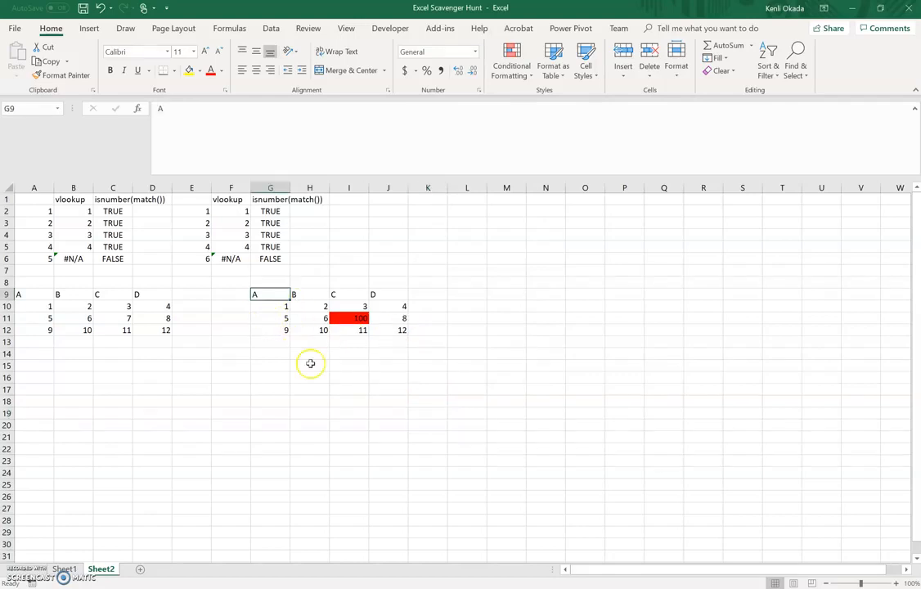
{"action": "key", "text": "BackSpace"}
{"action": "type", "text": "2"}
{"action": "key", "text": "Return"}
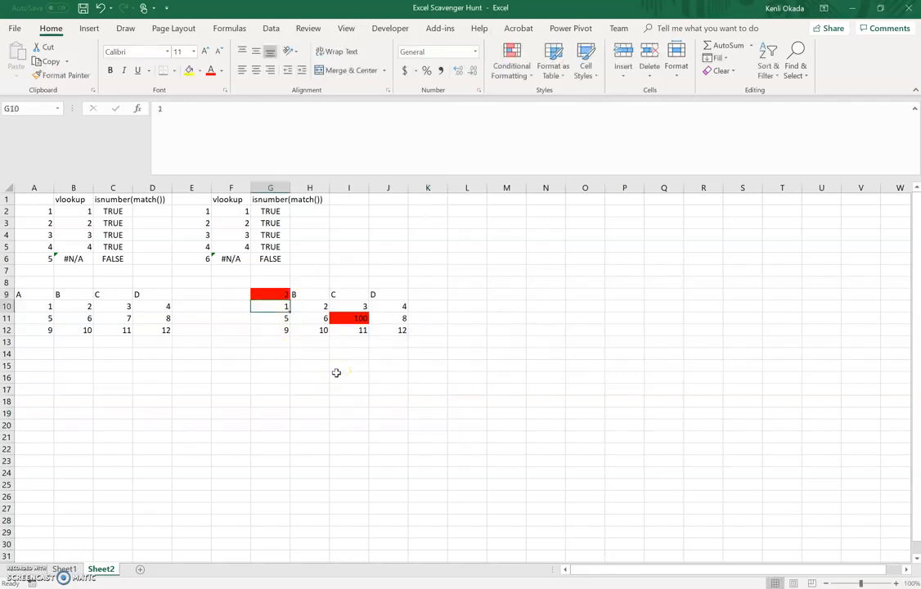
{"action": "key", "text": "ctrl+z"}
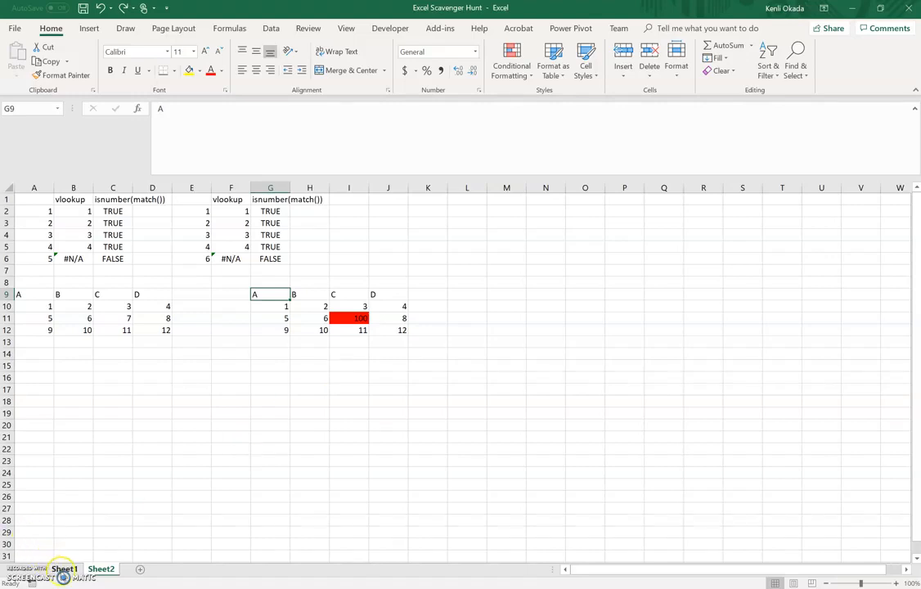
- On Sheet1, examine the formulas behind the weighted average in T8 and the Score x Weight product in T4
{"action": "left_click", "coordinate": [64, 568]}
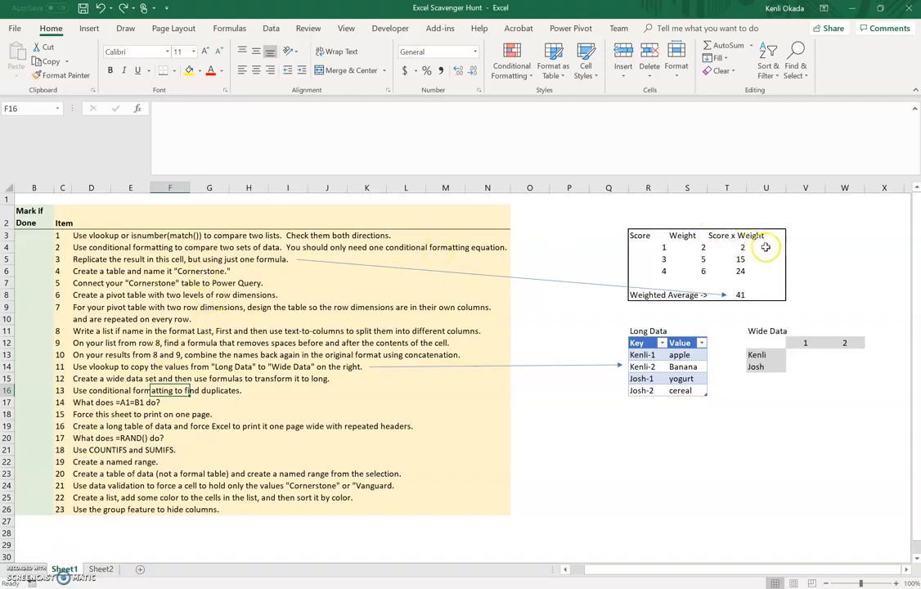
{"action": "left_click", "coordinate": [739, 294]}
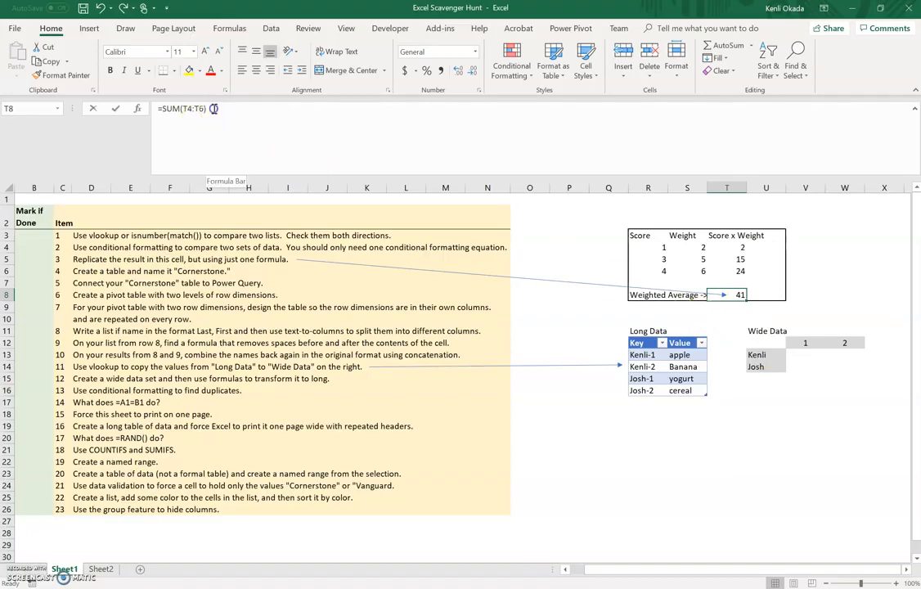
{"action": "left_click", "coordinate": [183, 108]}
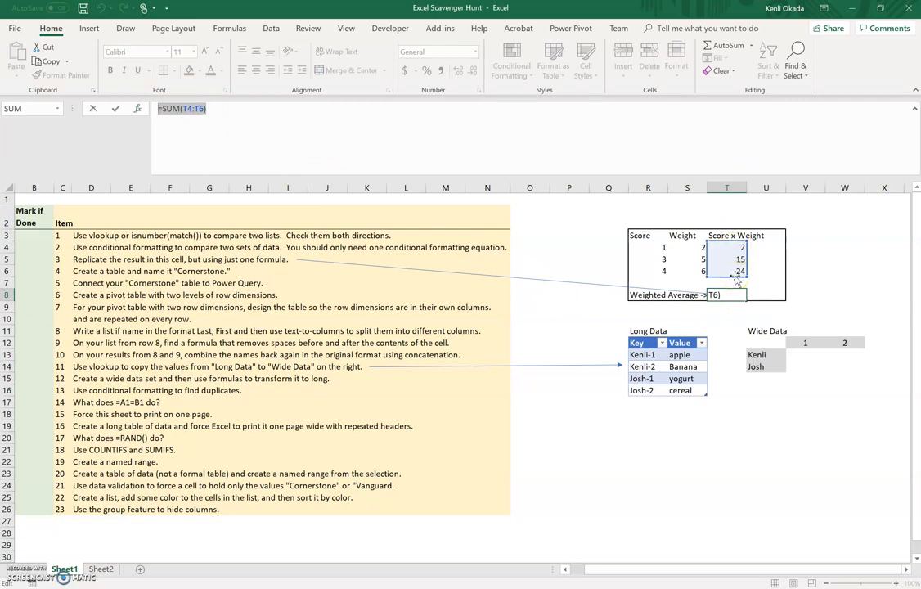
{"action": "key", "text": "Return"}
{"action": "left_click", "coordinate": [737, 245]}
{"action": "left_click", "coordinate": [559, 142]}
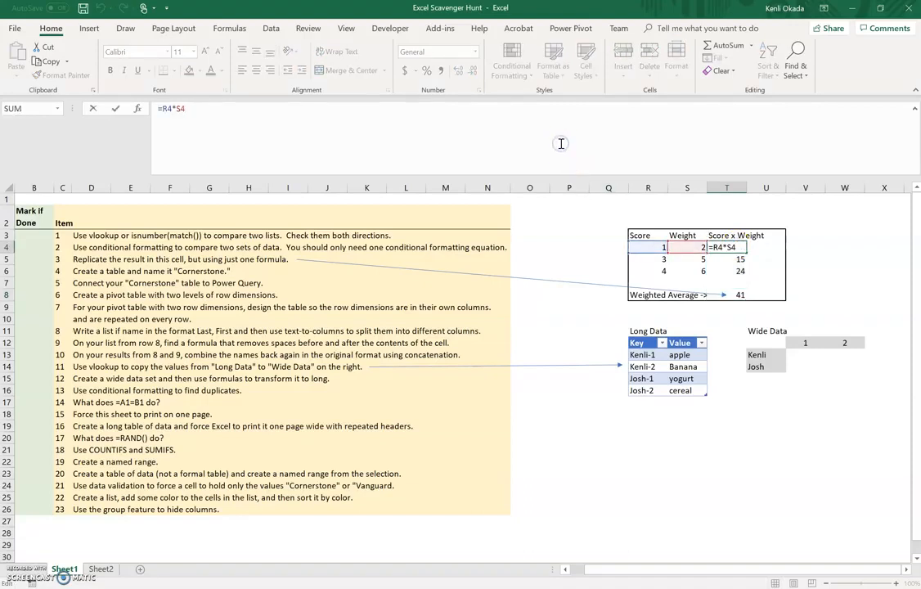
{"action": "key", "text": "Escape"}
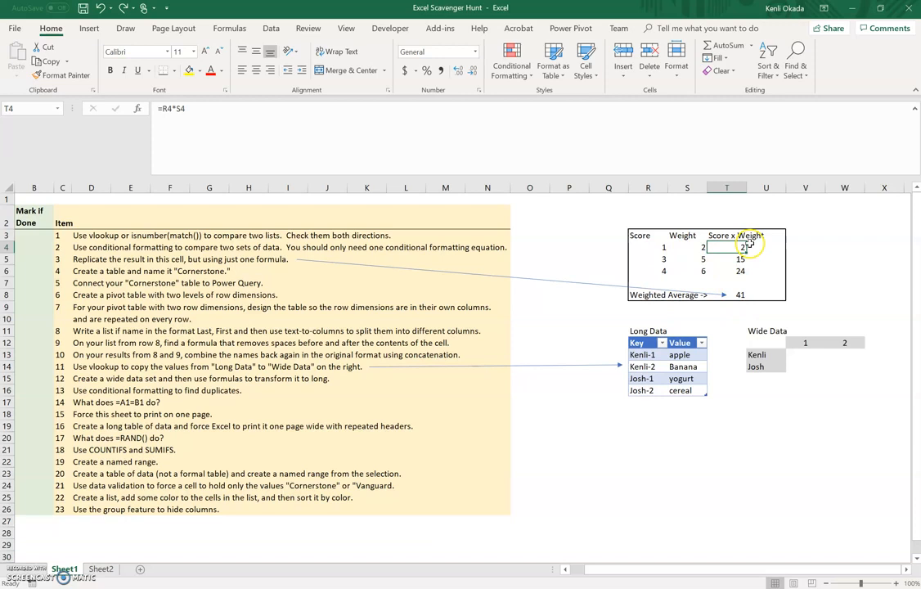
- Extend the weighted average formula in T8 to divide by the total weight: =SUM(T4:T6)/SUM(S4:S6)
{"action": "left_click", "coordinate": [736, 295]}
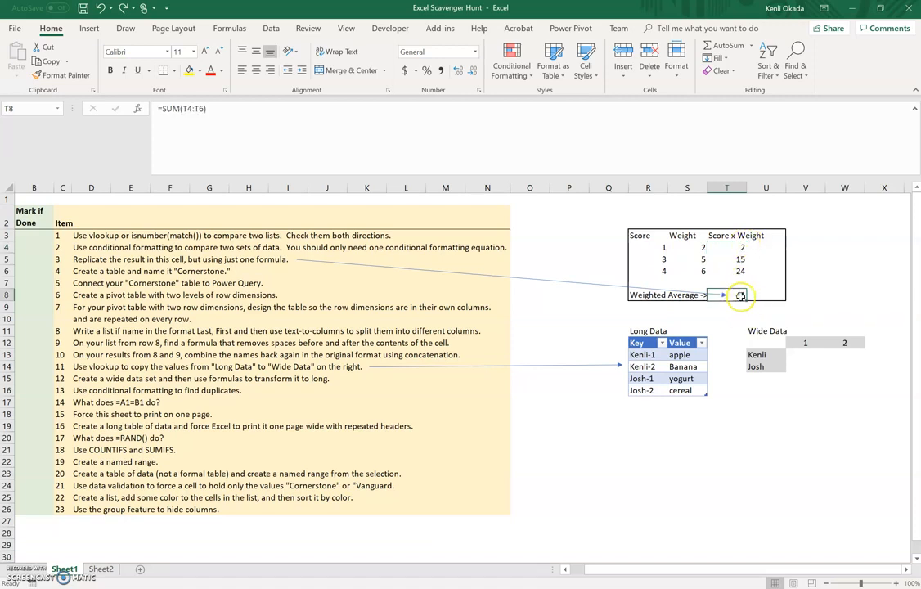
{"action": "left_click", "coordinate": [609, 135]}
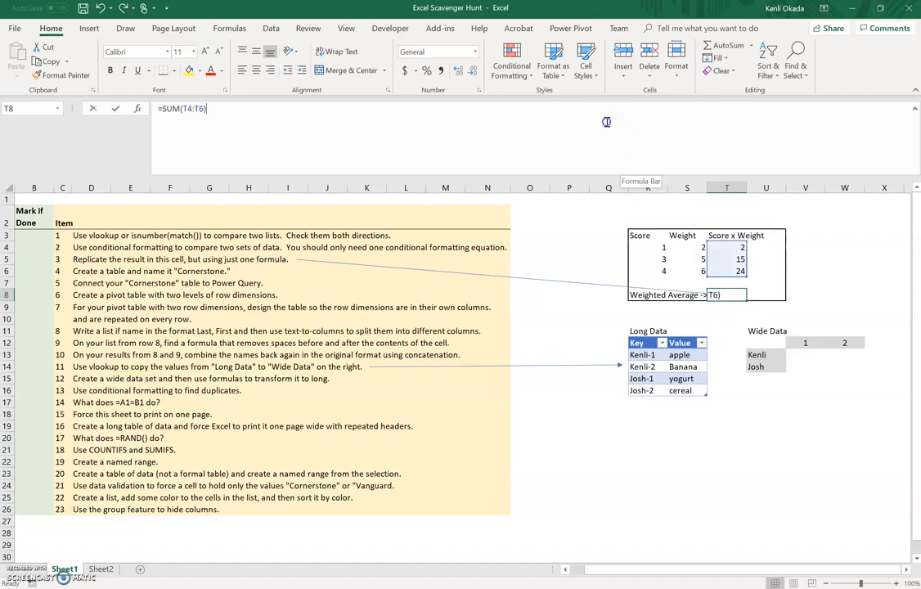
{"action": "type", "text": "/"}
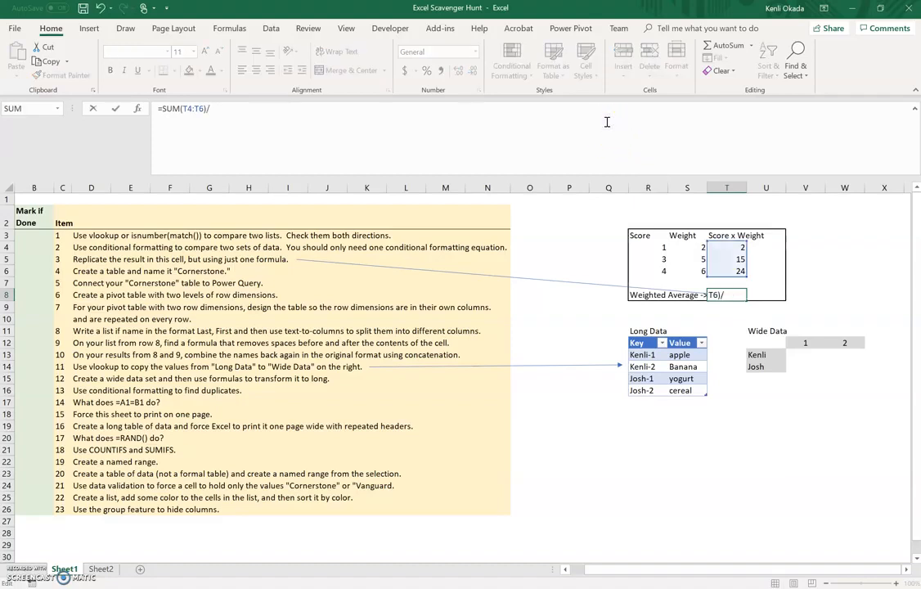
{"action": "type", "text": "sum("}
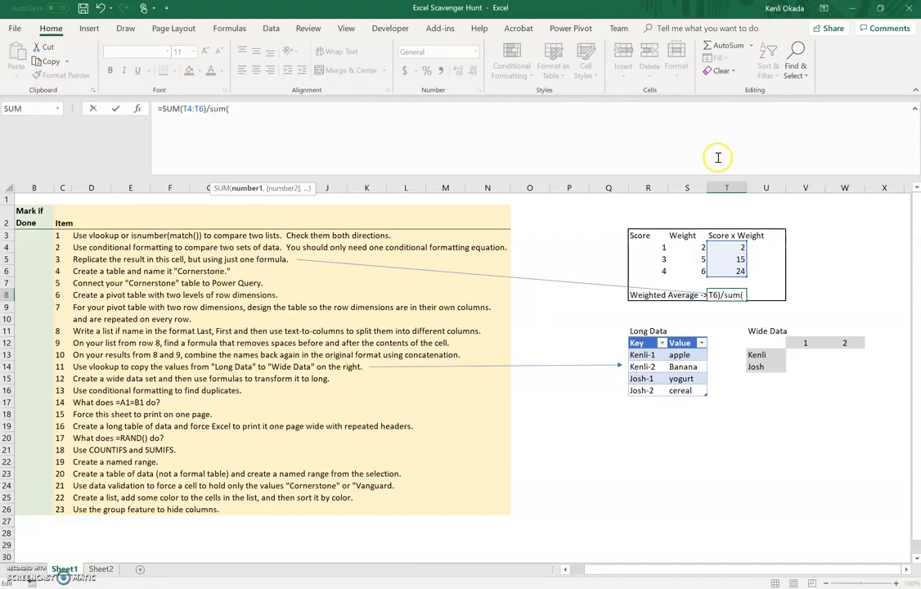
{"action": "left_click_drag", "start_coordinate": [694, 244], "coordinate": [692, 278]}
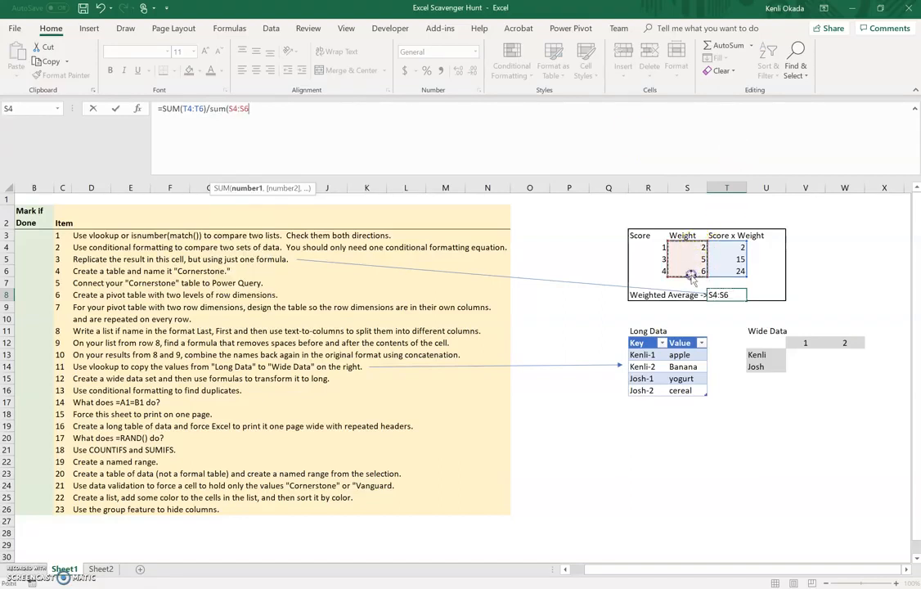
{"action": "type", "text": ")"}
{"action": "key", "text": "Return"}
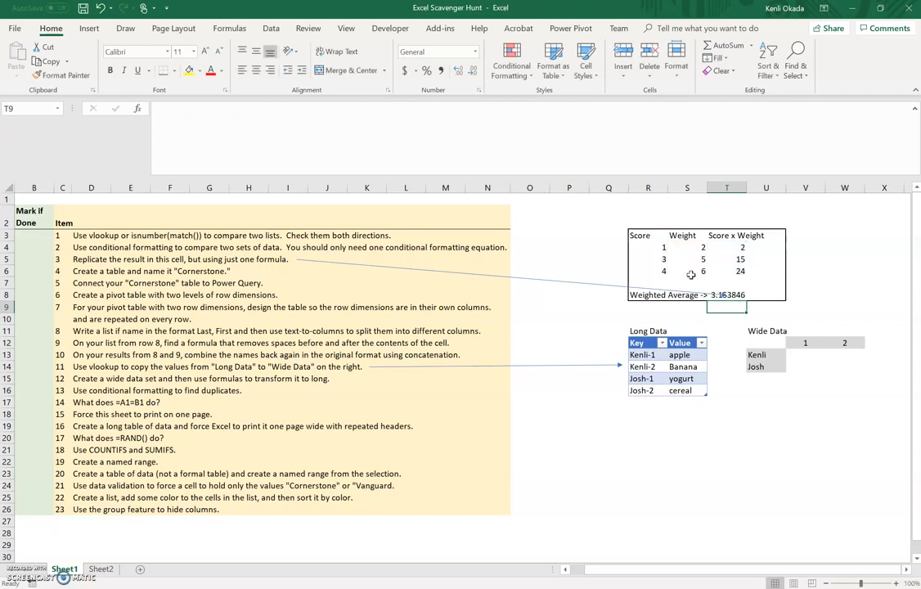
- Copy the weighted average block R3:U8 from Sheet1 and paste it into Sheet2 starting at A17
{"action": "key", "text": "Up"}
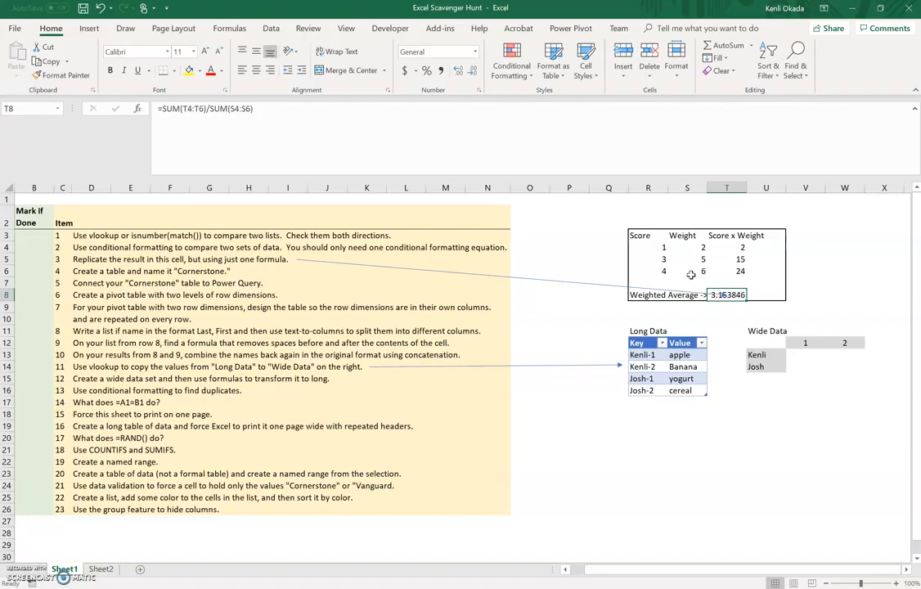
{"action": "key", "text": "Left"}
{"action": "key", "text": "Left"}
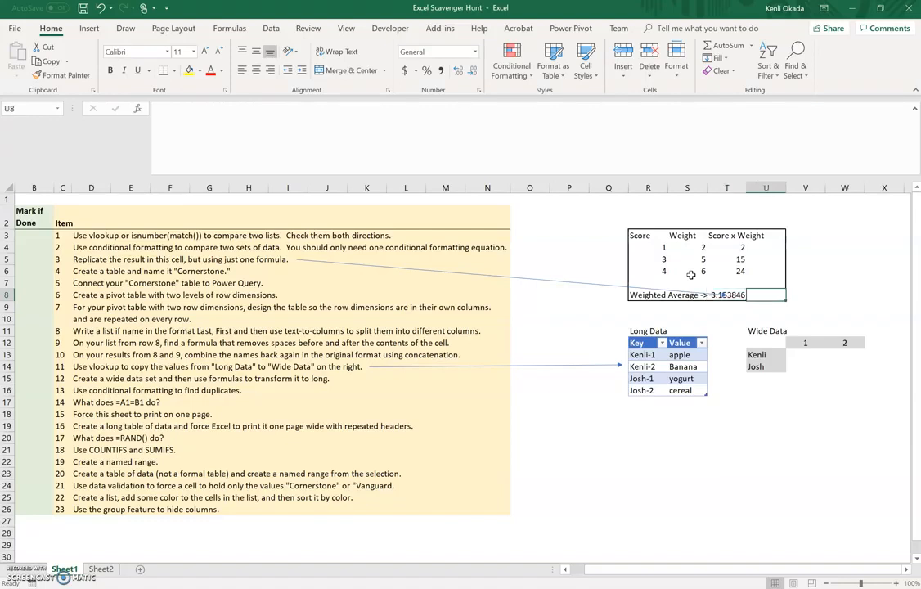
{"action": "key", "text": "Up"}
{"action": "key", "text": "Up"}
{"action": "key", "text": "Up"}
{"action": "key", "text": "Up"}
{"action": "key", "text": "Up"}
{"action": "key", "text": "shift+Right"}
{"action": "key", "text": "shift+Right"}
{"action": "key", "text": "shift+Right"}
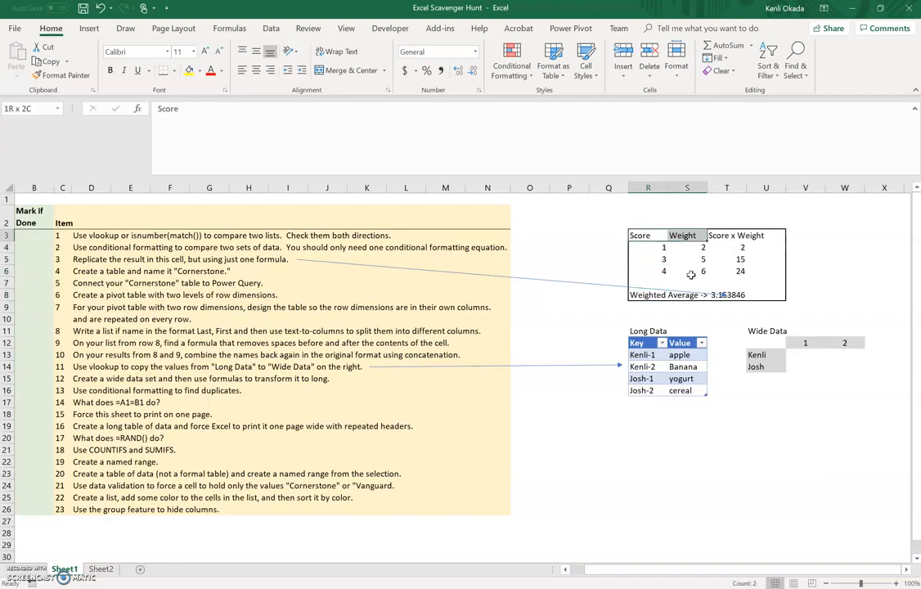
{"action": "key", "text": "shift+Down"}
{"action": "key", "text": "shift+Down"}
{"action": "key", "text": "shift+Down"}
{"action": "key", "text": "shift+Down"}
{"action": "key", "text": "shift+Down"}
{"action": "key", "text": "ctrl+c"}
{"action": "left_click", "coordinate": [100, 568]}
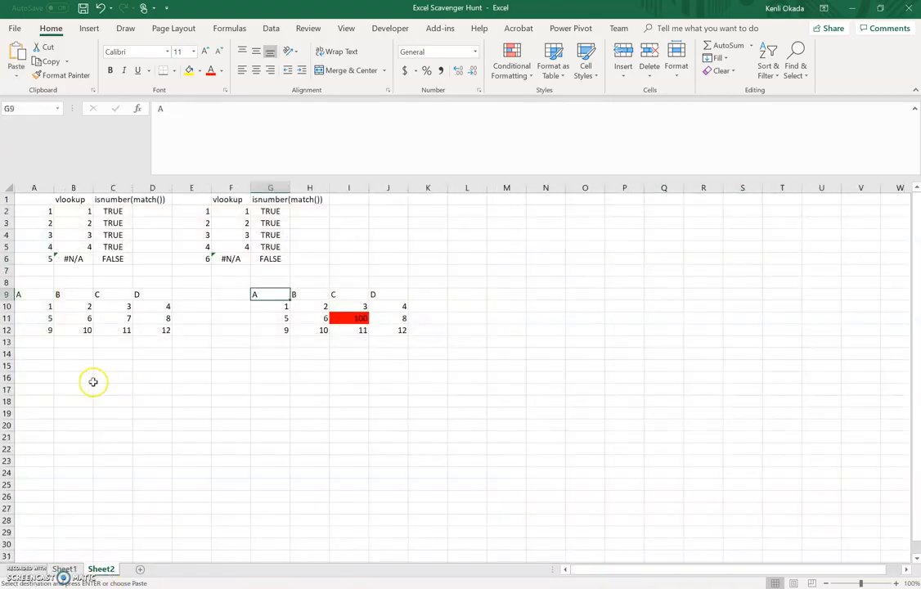
{"action": "left_click", "coordinate": [39, 389]}
{"action": "key", "text": "ctrl+v"}
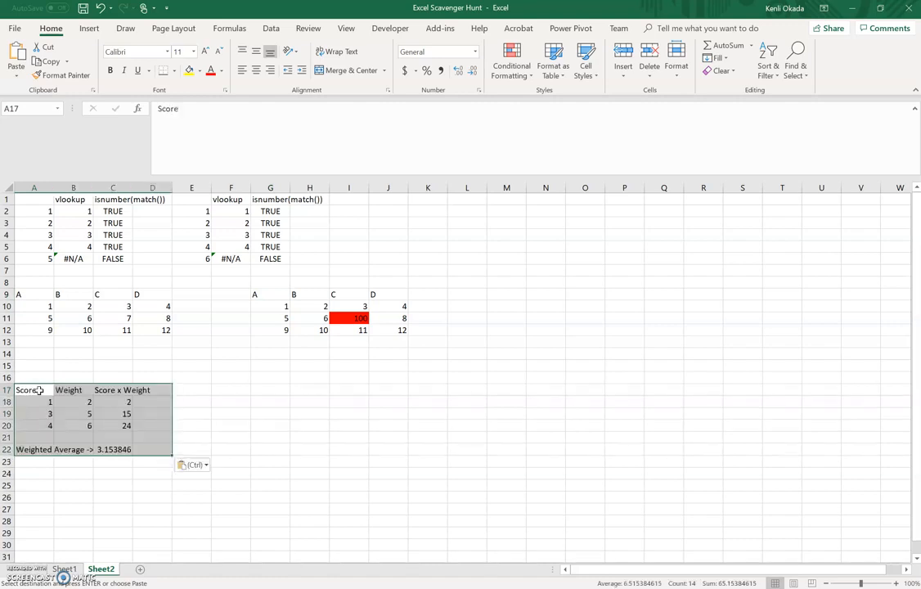
- In D22, calculate the weighted average with the single formula =SUMPRODUCT(A18:A20,B18:B20)/SUM(B18:B20)
{"action": "left_click", "coordinate": [159, 451]}
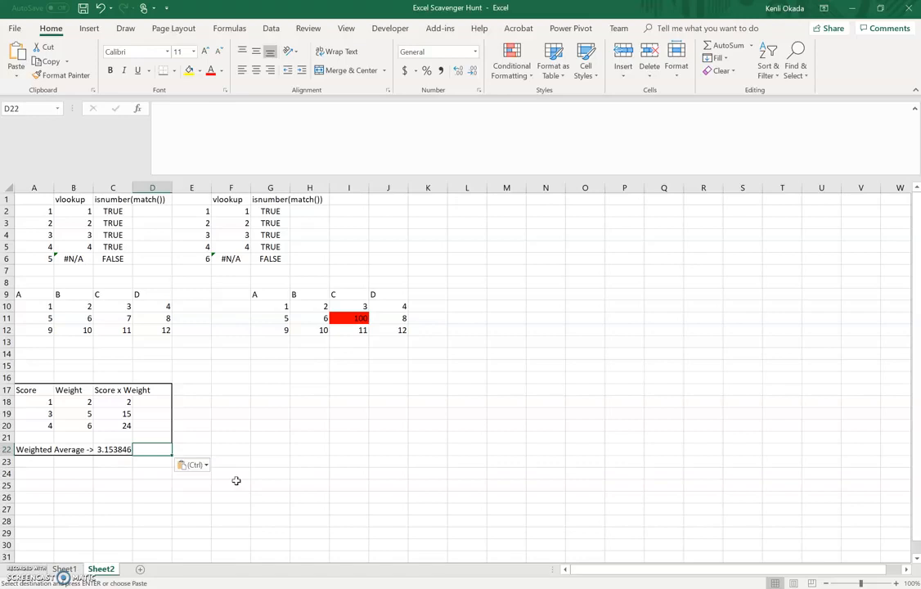
{"action": "type", "text": "=sump"}
{"action": "key", "text": "Tab"}
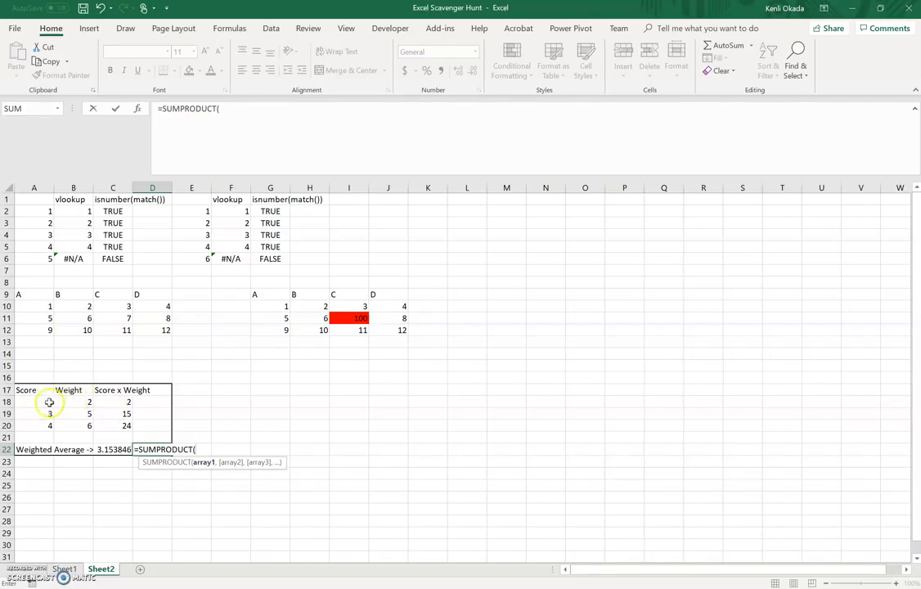
{"action": "left_click_drag", "start_coordinate": [49, 403], "coordinate": [46, 425]}
{"action": "type", "text": ","}
{"action": "left_click_drag", "start_coordinate": [76, 402], "coordinate": [76, 427]}
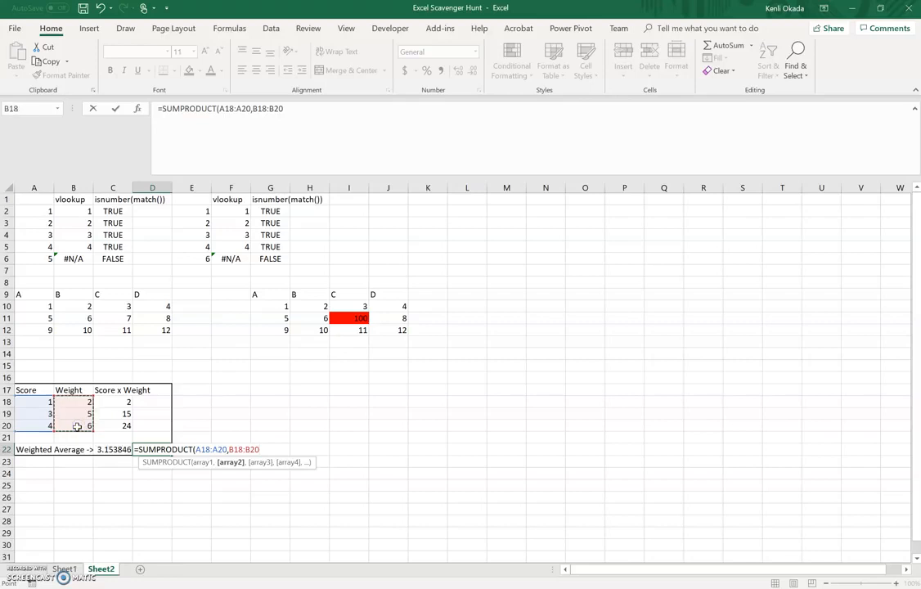
{"action": "type", "text": ")"}
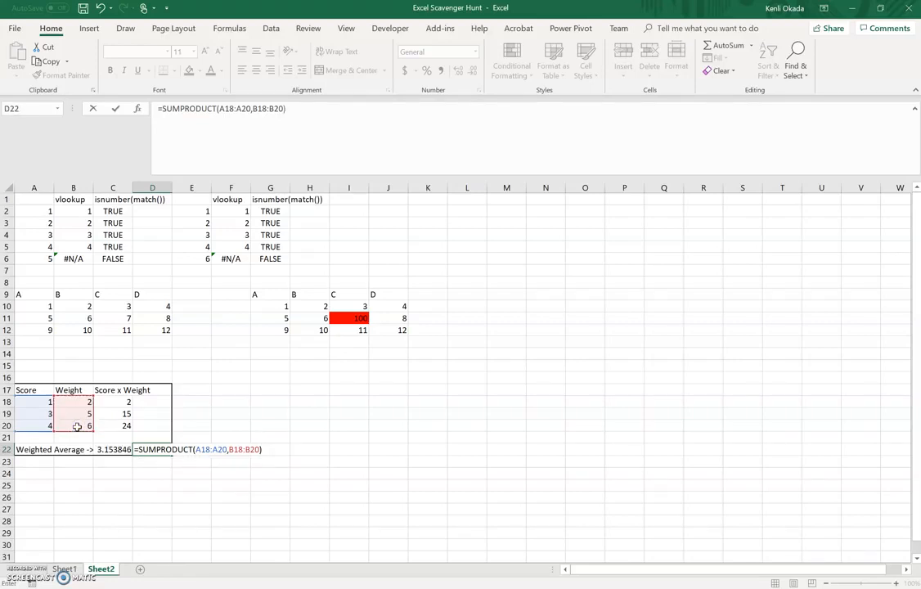
{"action": "type", "text": "/sum("}
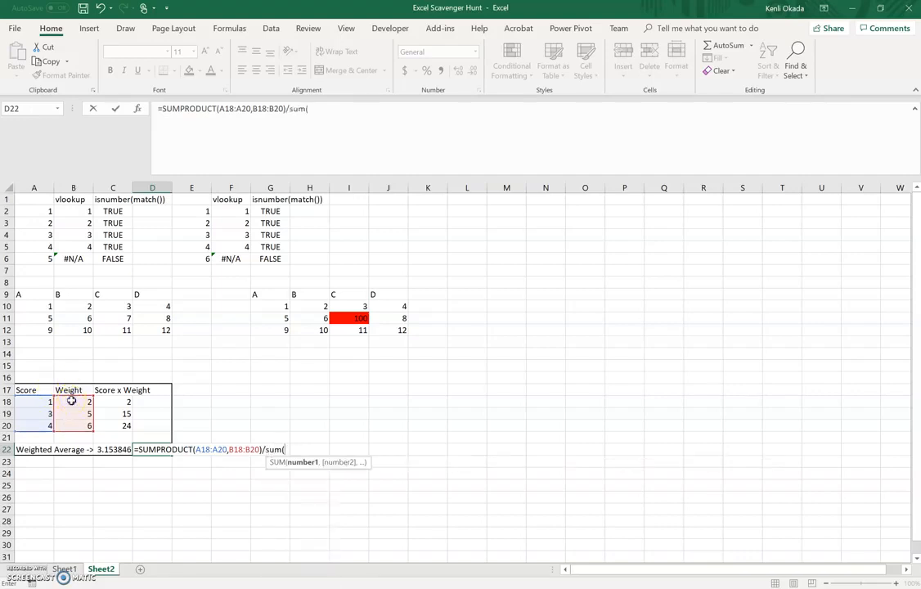
{"action": "left_click_drag", "start_coordinate": [70, 401], "coordinate": [71, 427]}
{"action": "type", "text": ")"}
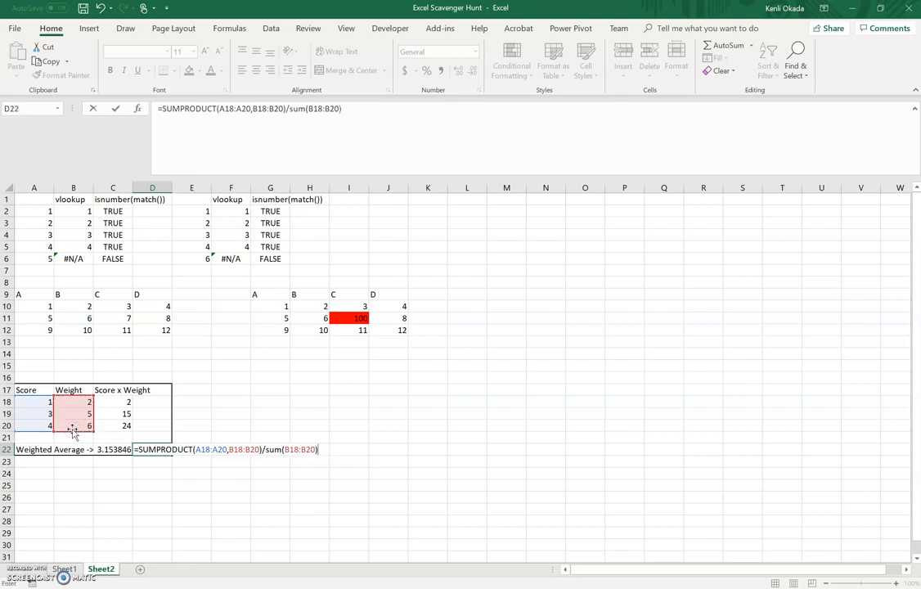
{"action": "key", "text": "Return"}
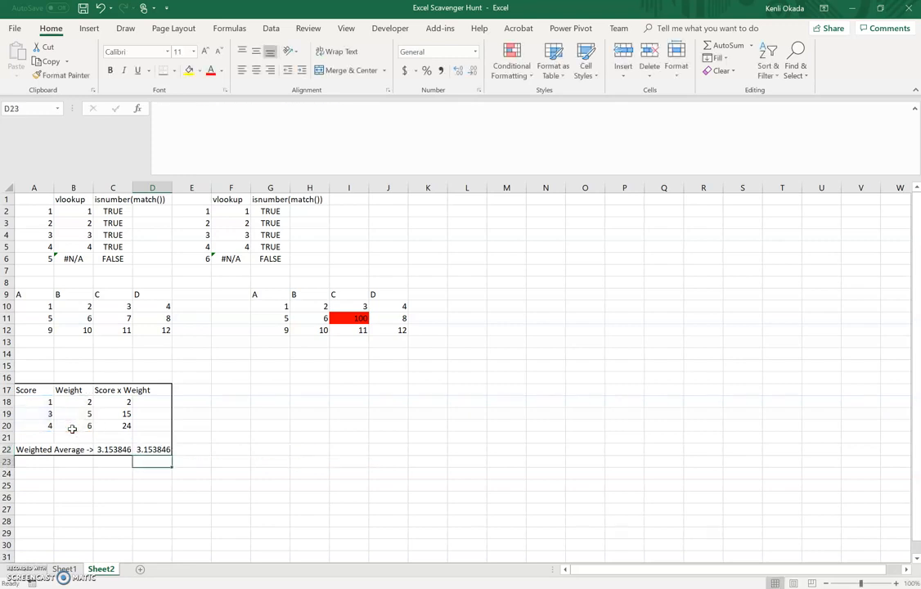
{"action": "left_click", "coordinate": [152, 450]}
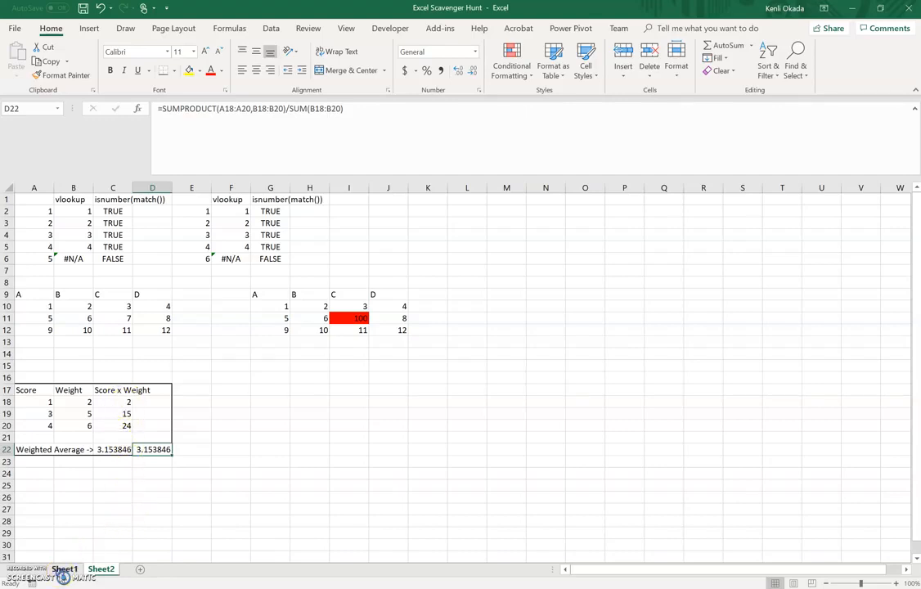
- Check item 4 of the task list on Sheet1, and enter the headers Name and DOB in A25:B25 of Sheet2
{"action": "left_click", "coordinate": [64, 571]}
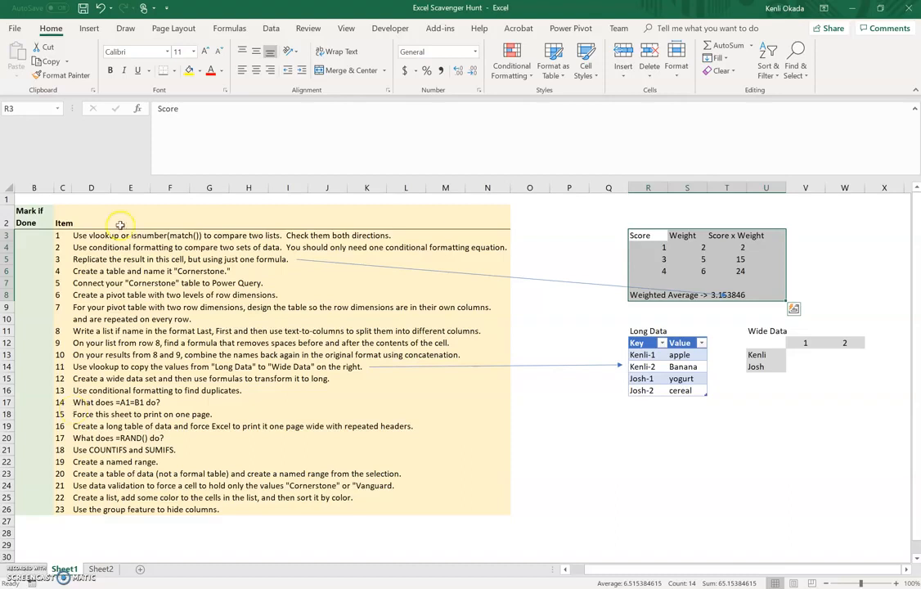
{"action": "left_click", "coordinate": [82, 274]}
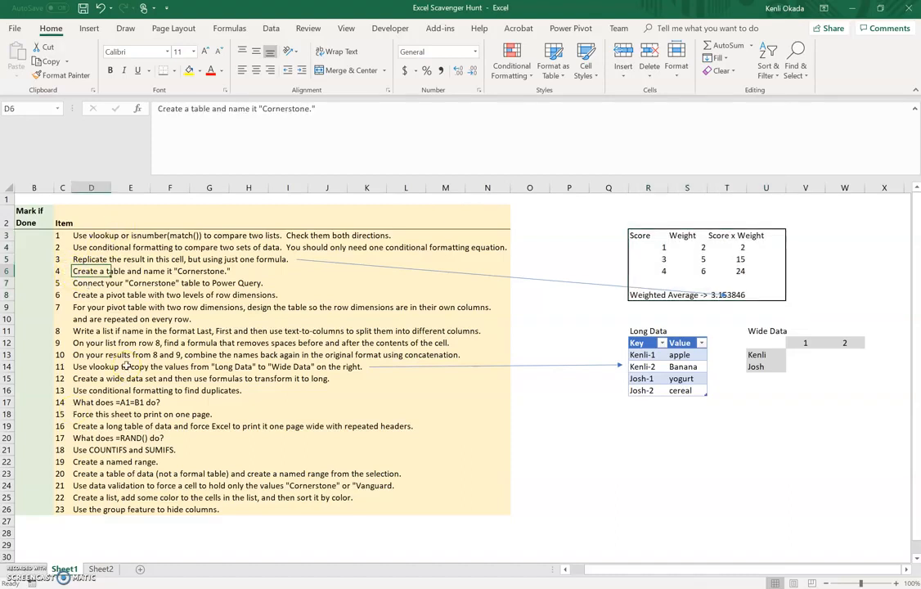
{"action": "left_click", "coordinate": [102, 572]}
{"action": "left_click", "coordinate": [36, 486]}
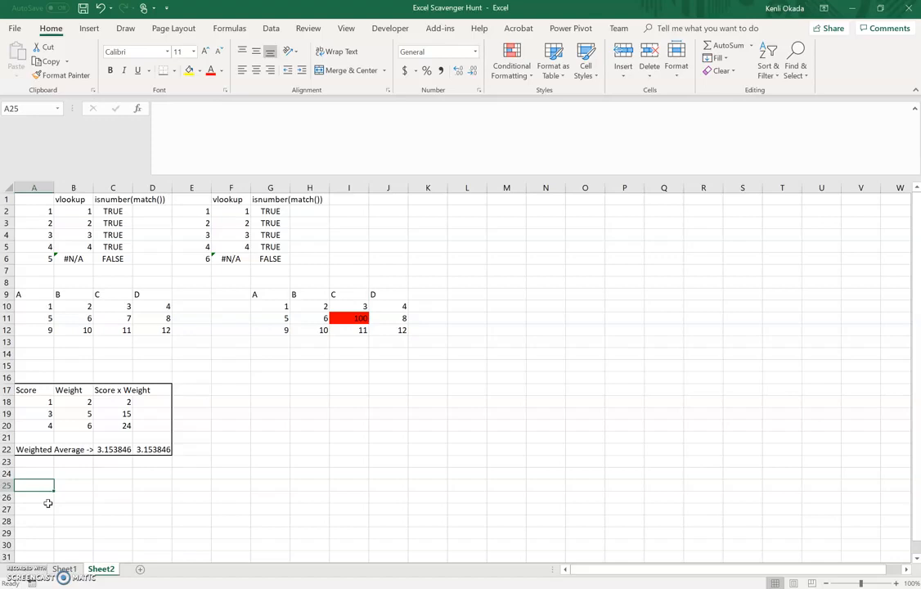
{"action": "type", "text": "Name"}
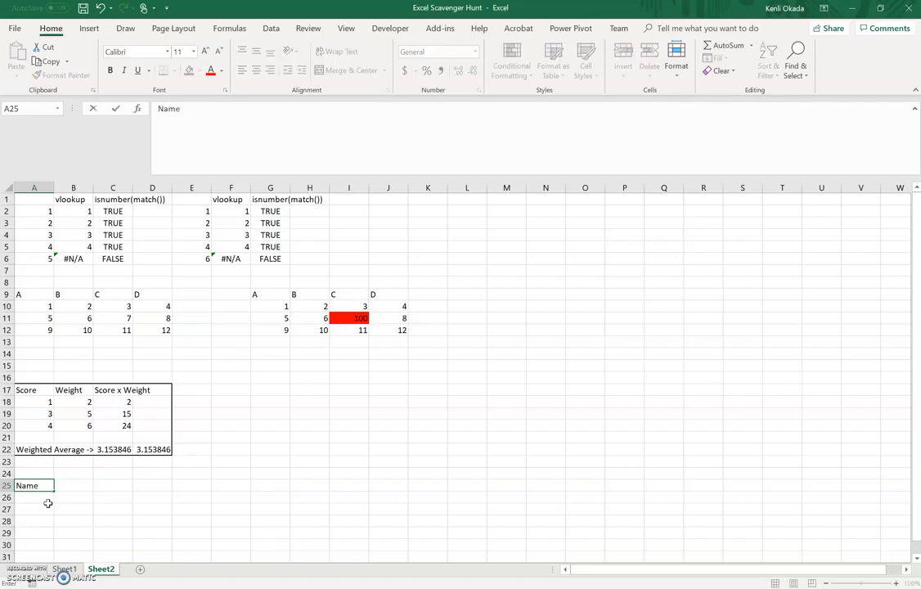
{"action": "key", "text": "Tab"}
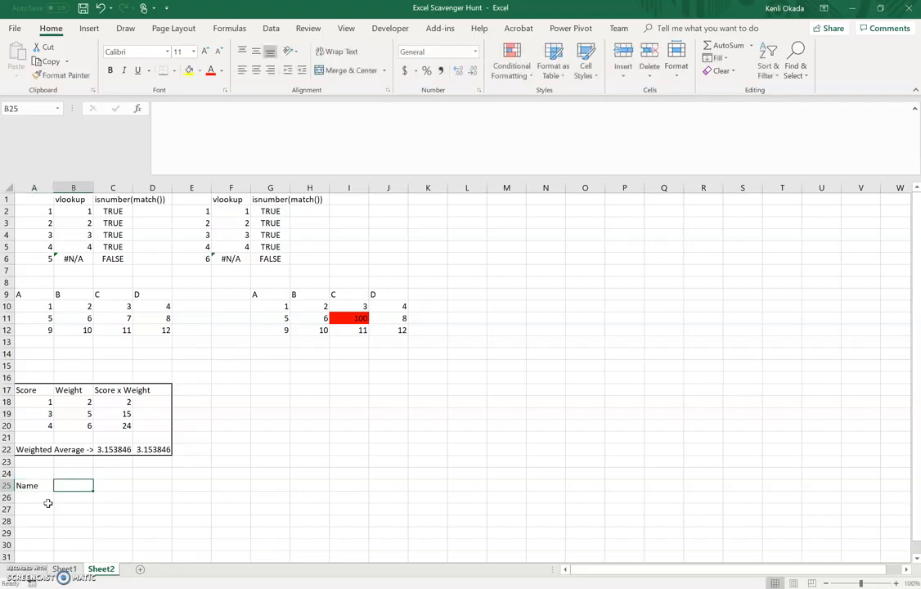
{"action": "type", "text": "DOB"}
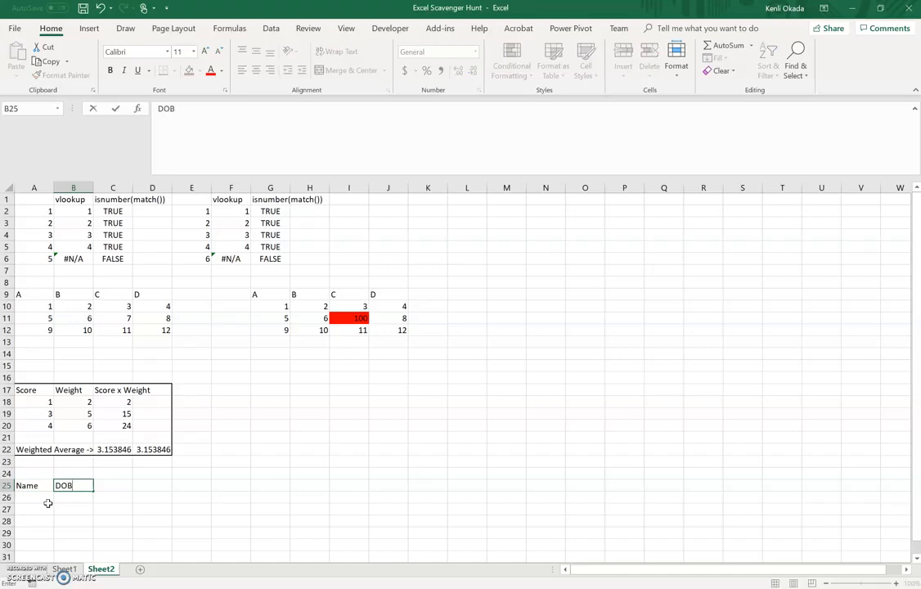
{"action": "key", "text": "Return"}
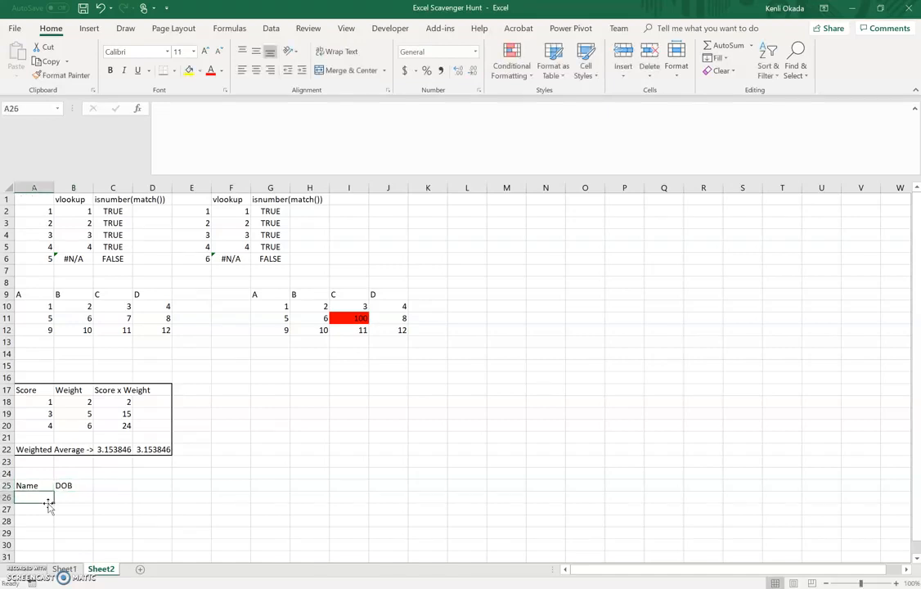
- Enter Freddy Adu with a date of birth in row 26 under the Name and DOB headers
{"action": "type", "text": "Freddy"}
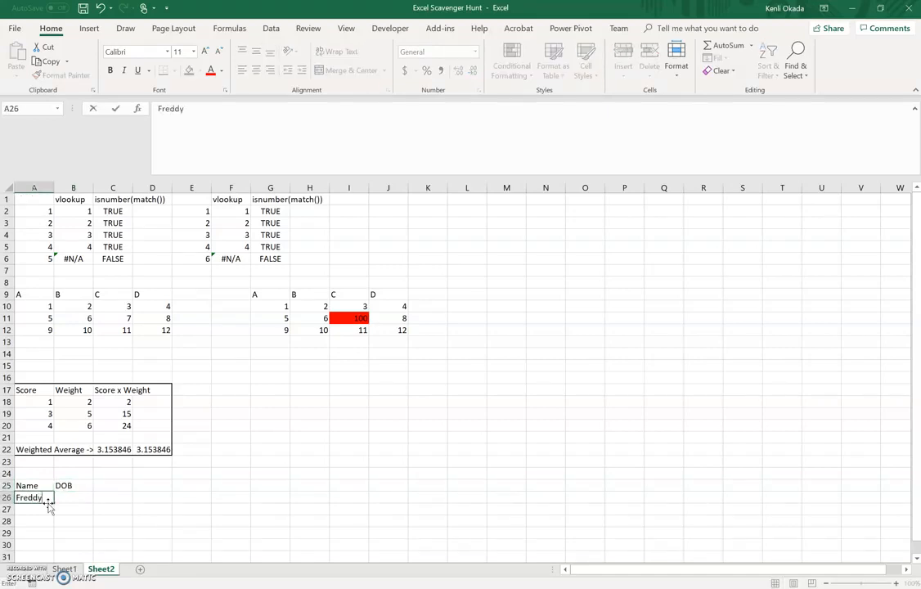
{"action": "type", "text": " Adu"}
{"action": "key", "text": "Tab"}
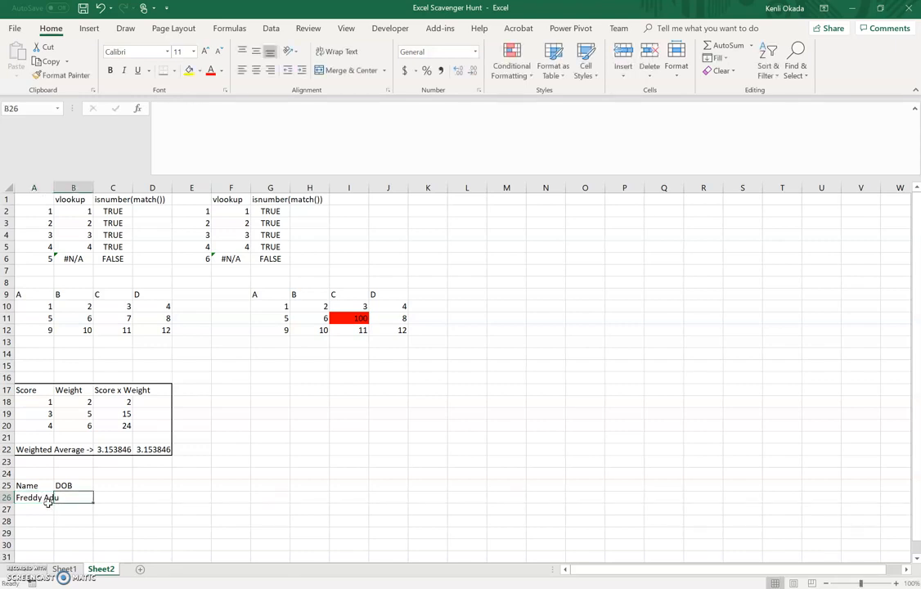
{"action": "type", "text": "1/1/"}
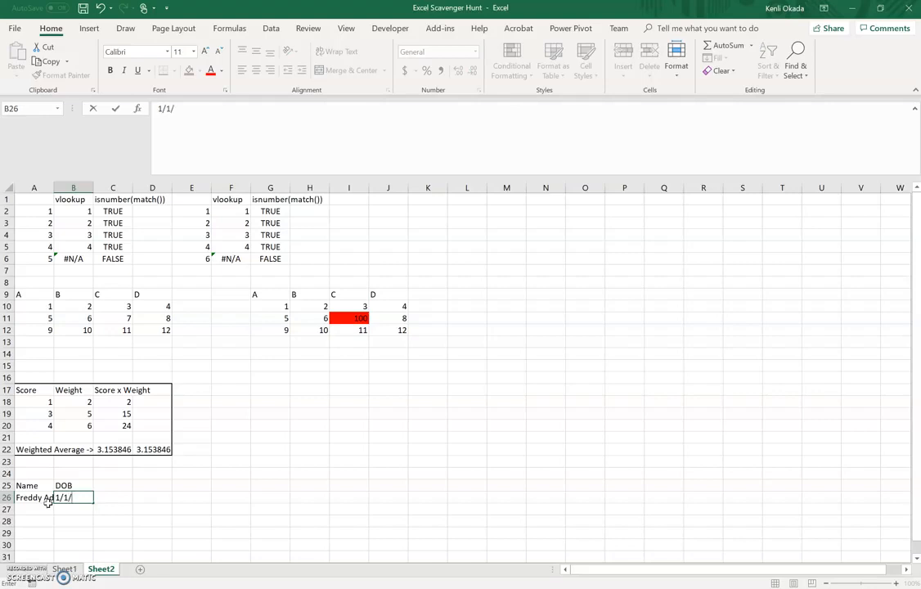
{"action": "type", "text": "1999"}
{"action": "key", "text": "Return"}
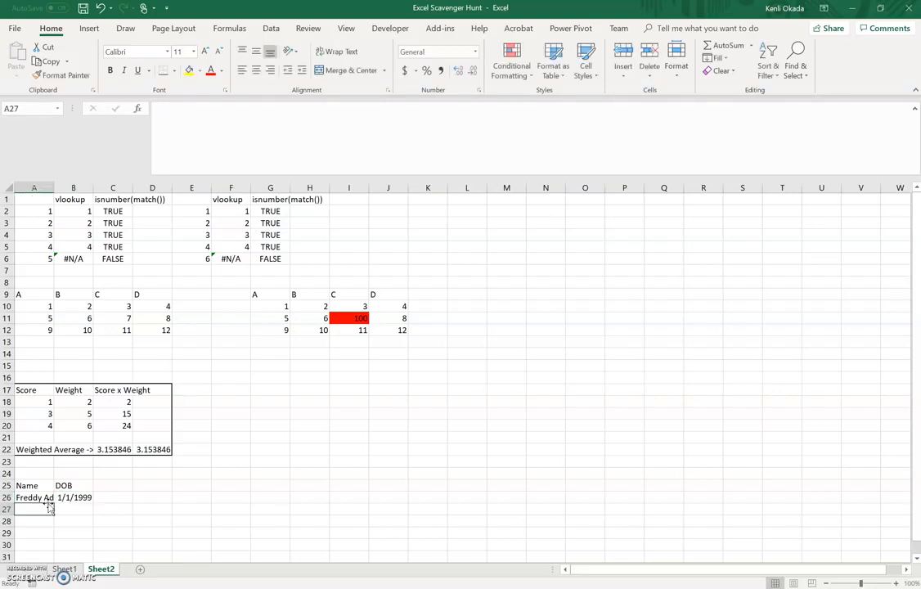
- Add Pele with a date of birth in row 27 of the list
{"action": "type", "text": "Pele"}
{"action": "key", "text": "Tab"}
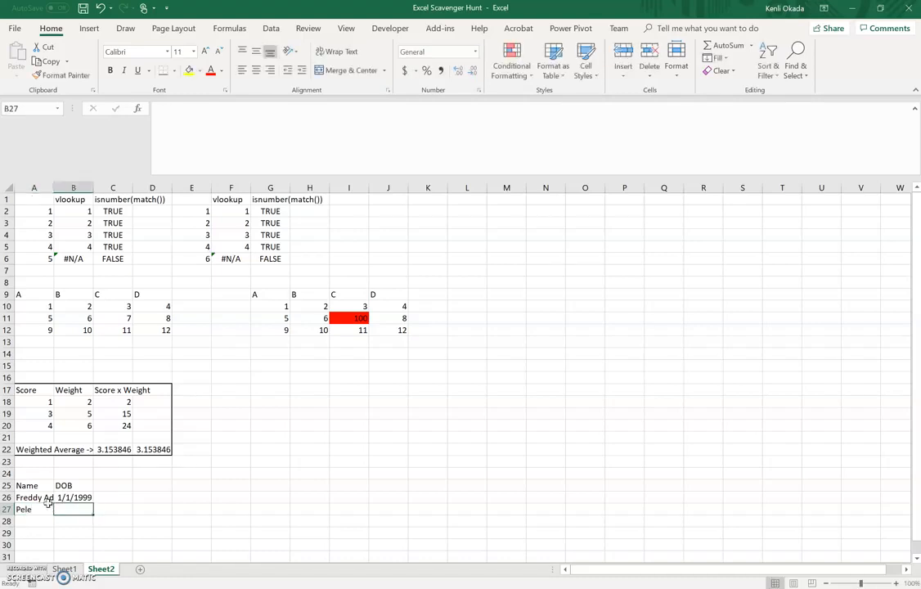
{"action": "type", "text": "1/5"}
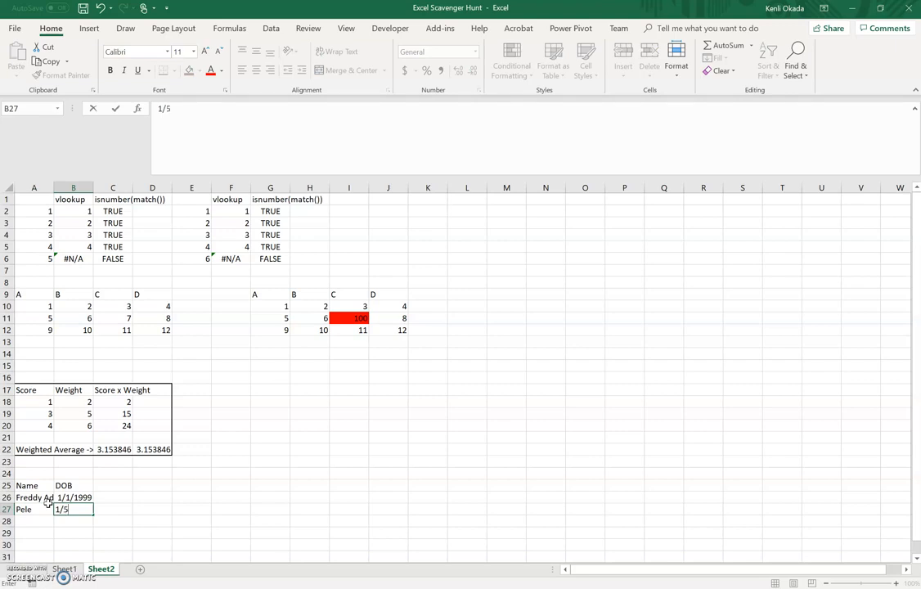
{"action": "type", "text": "/1960"}
{"action": "key", "text": "Return"}
- Format A25:B27 as a table with headers using a blue table style, and undo the table formatting
{"action": "left_click", "coordinate": [47, 500]}
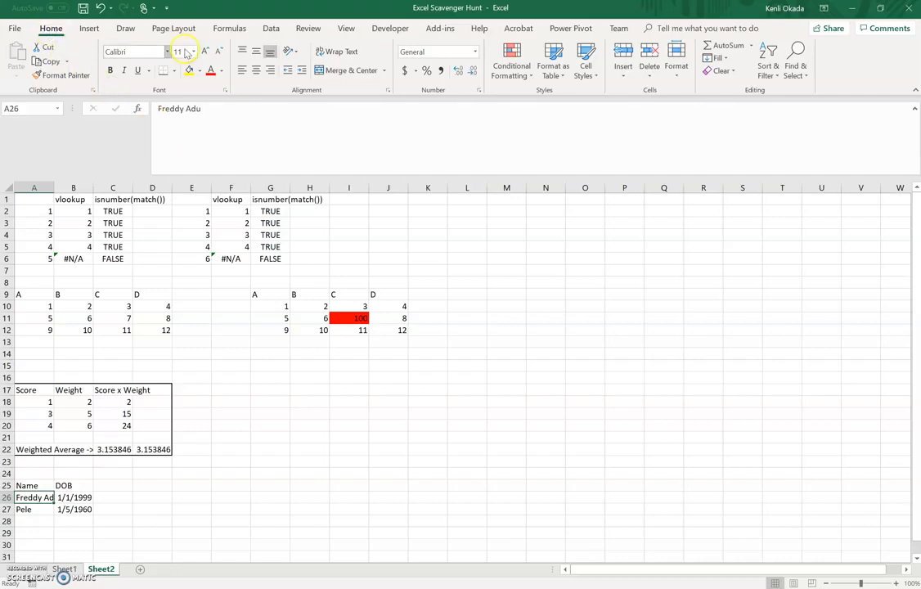
{"action": "left_click", "coordinate": [555, 71]}
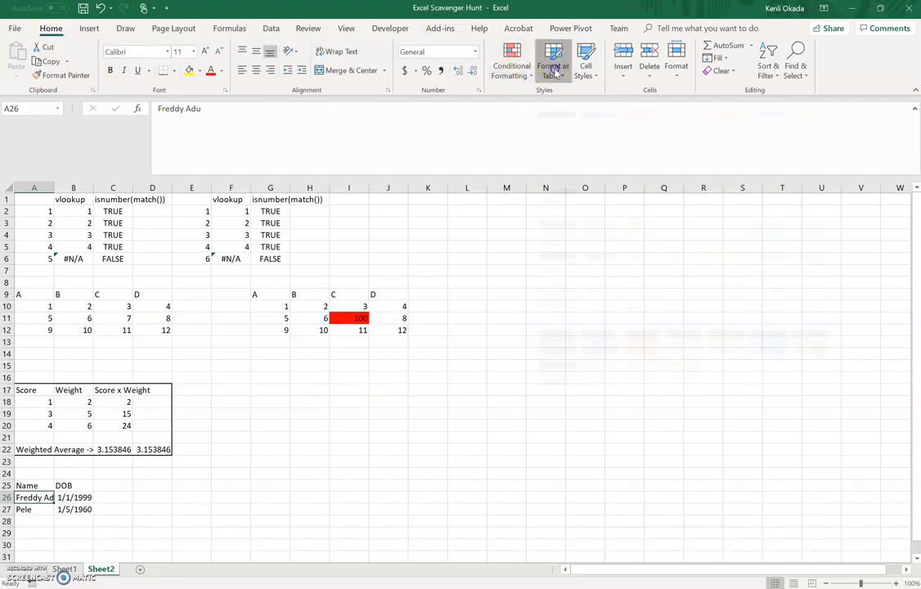
{"action": "left_click", "coordinate": [595, 148]}
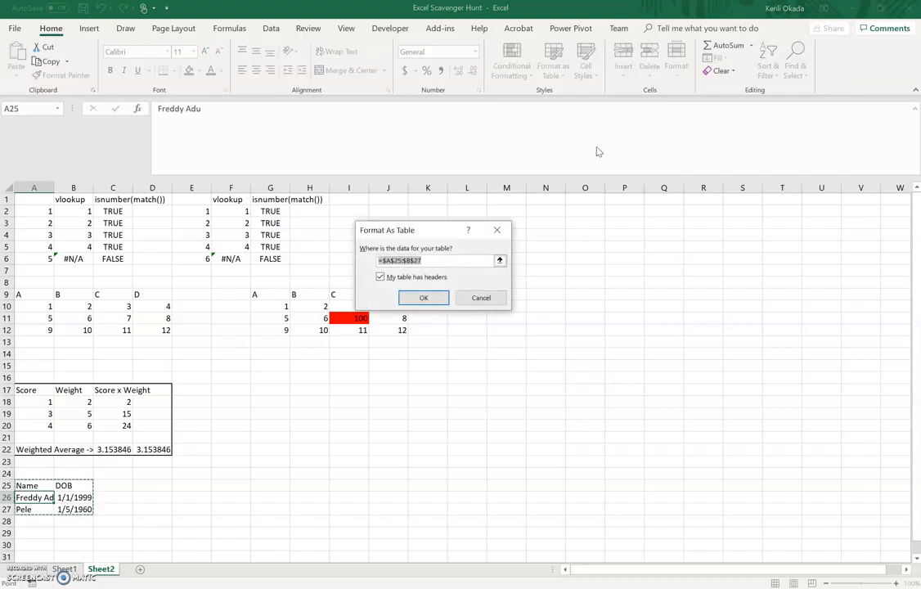
{"action": "key", "text": "Return"}
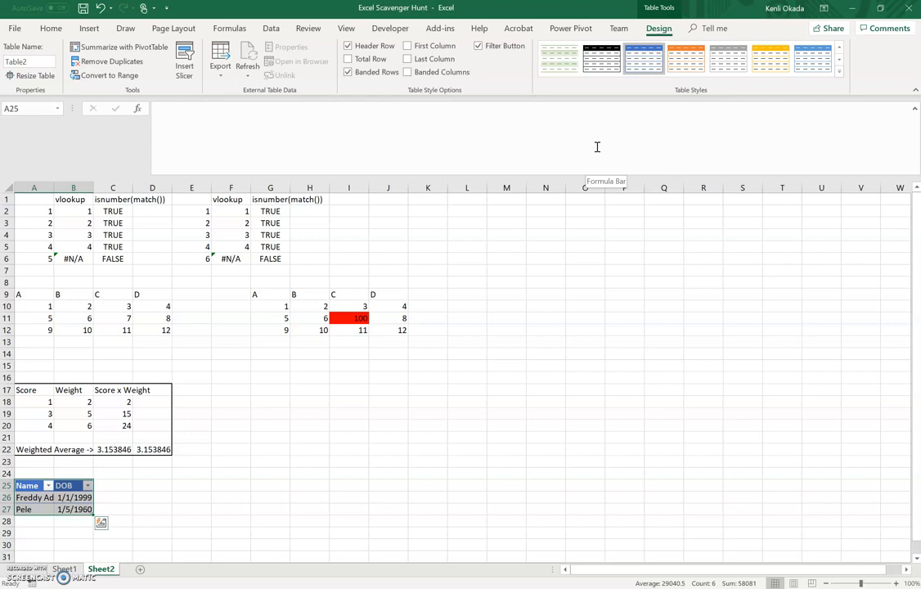
{"action": "key", "text": "ctrl+z"}
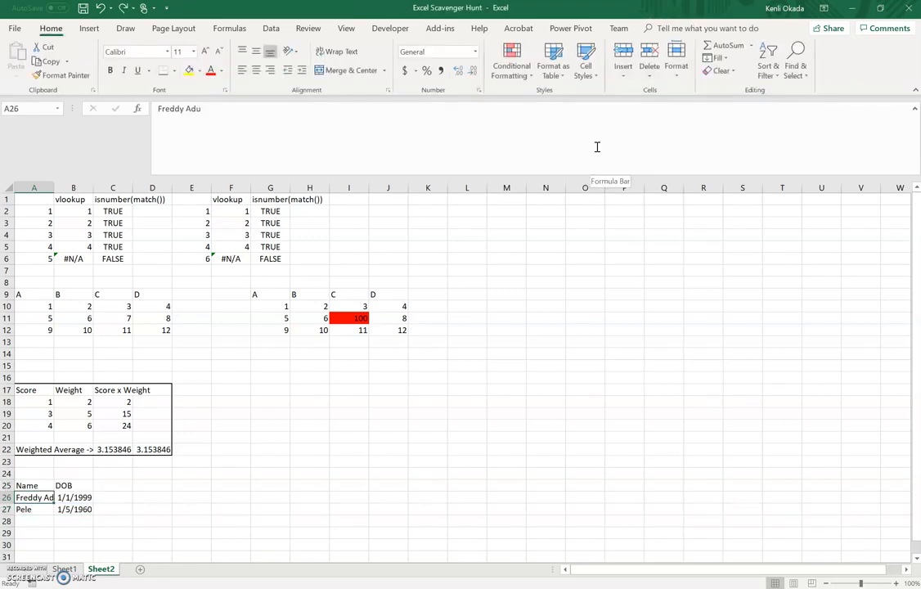
- Create a table with headers from A25:B27 and name it Cornerstone
{"action": "key", "text": "ctrl+t"}
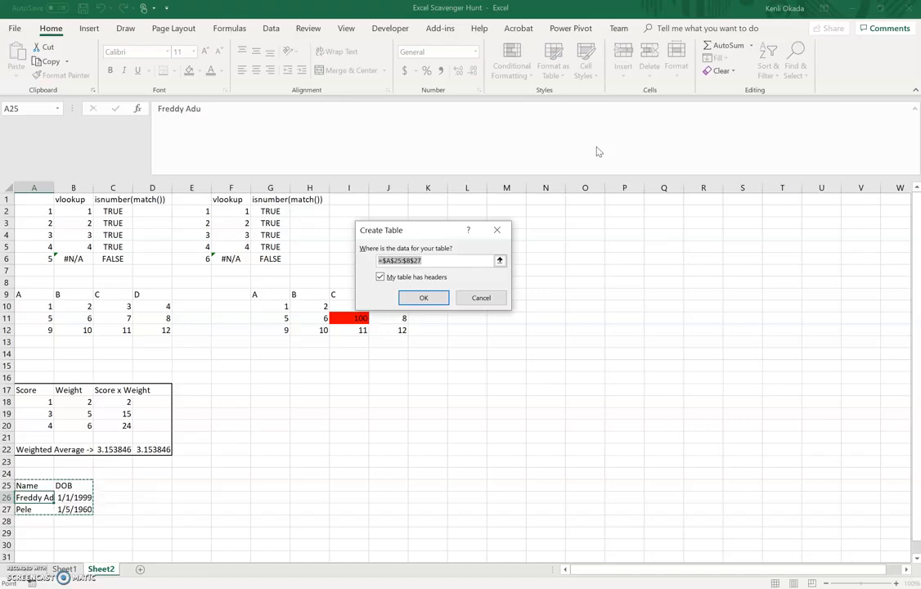
{"action": "key", "text": "Return"}
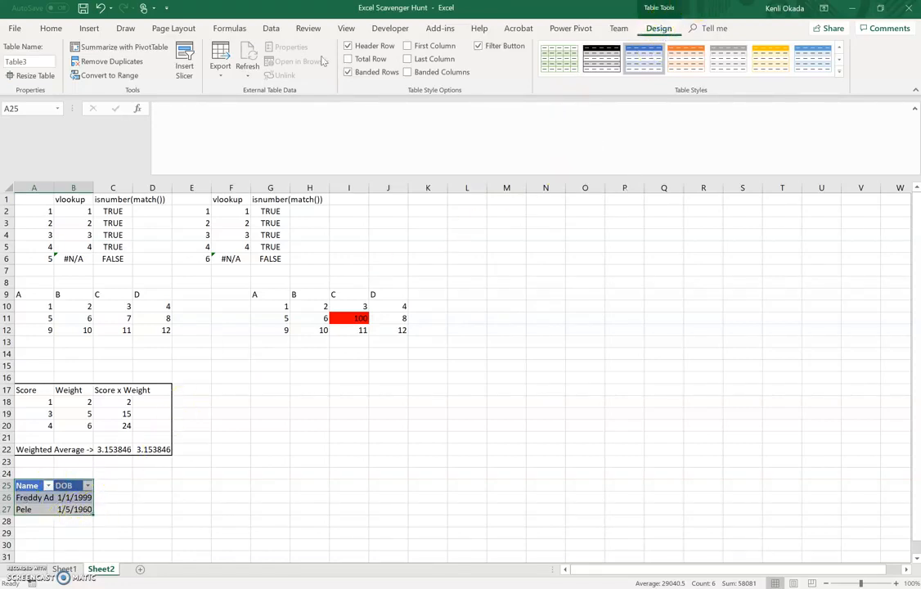
{"action": "left_click", "coordinate": [35, 61]}
{"action": "type", "text": "Cornerstone"}
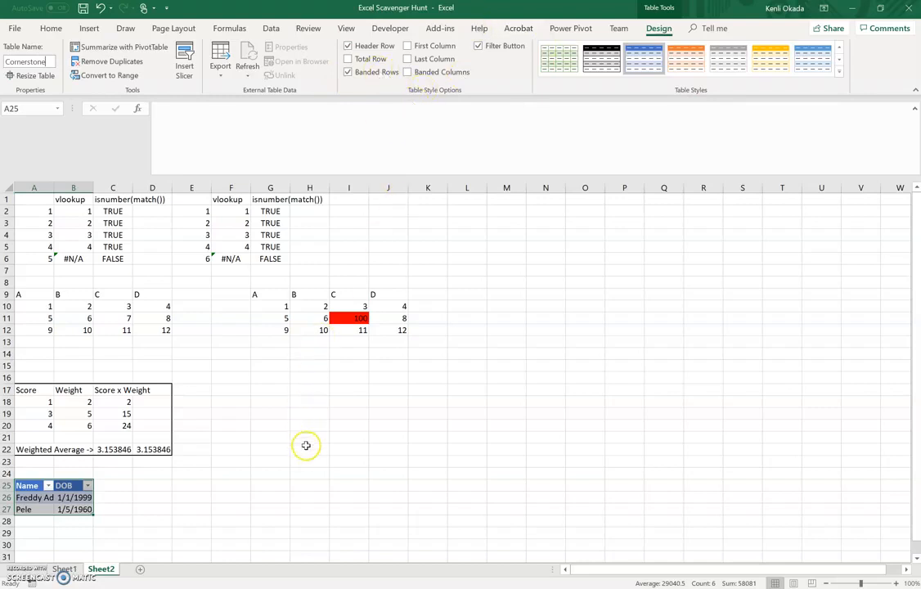
{"action": "key", "text": "Return"}
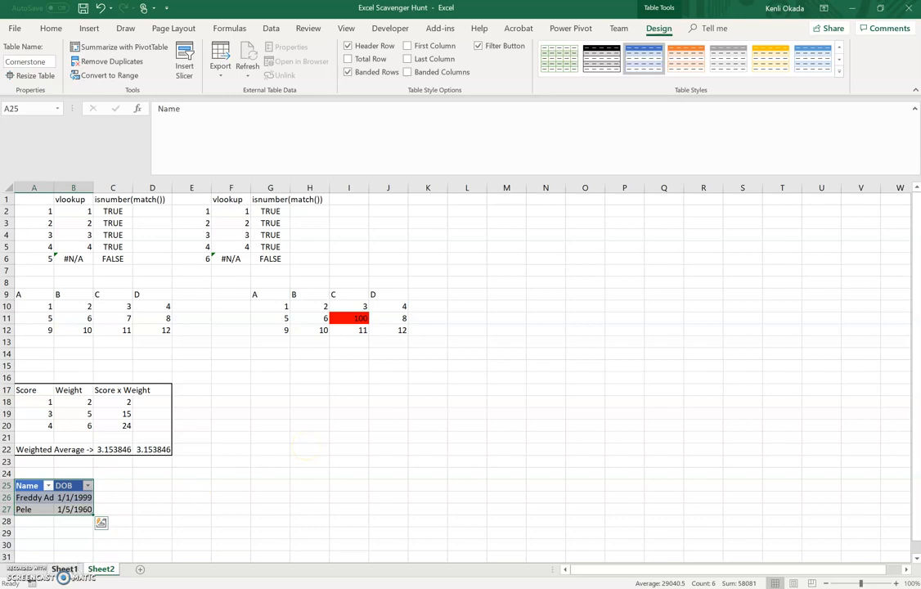
- After checking the task list on Sheet1, load the Cornerstone table into the Power Query Editor and expand its list of queries
{"action": "left_click", "coordinate": [65, 568]}
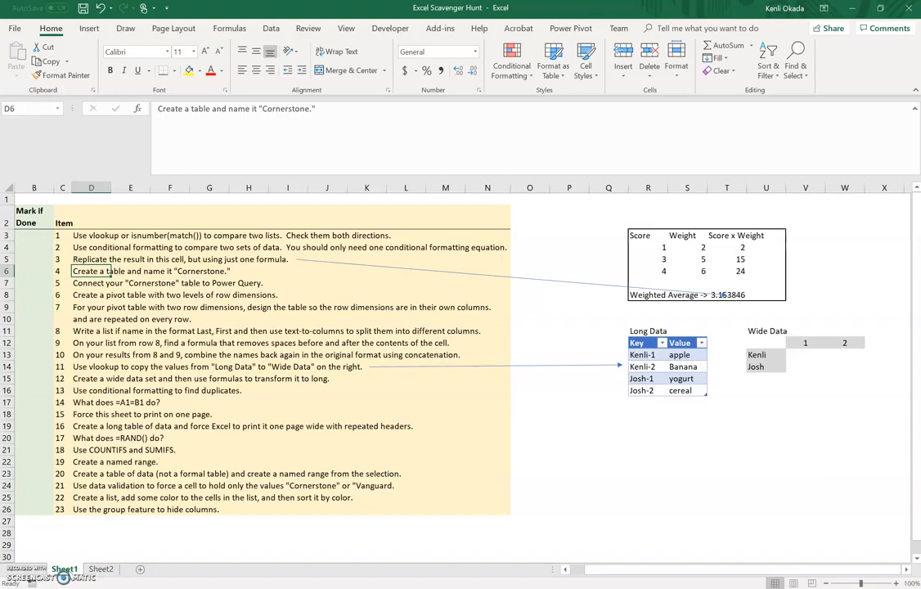
{"action": "left_click", "coordinate": [100, 570]}
{"action": "left_click", "coordinate": [73, 498]}
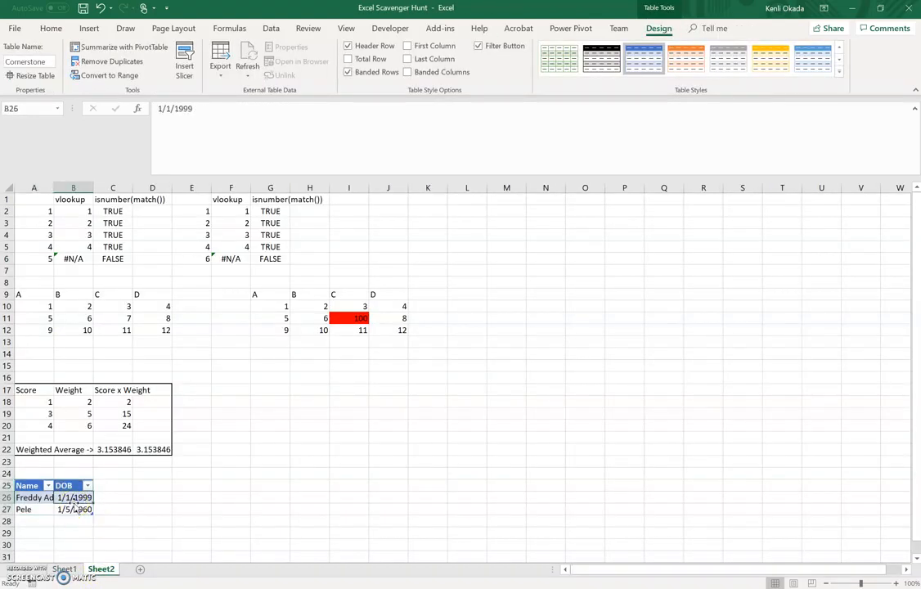
{"action": "left_click", "coordinate": [273, 28]}
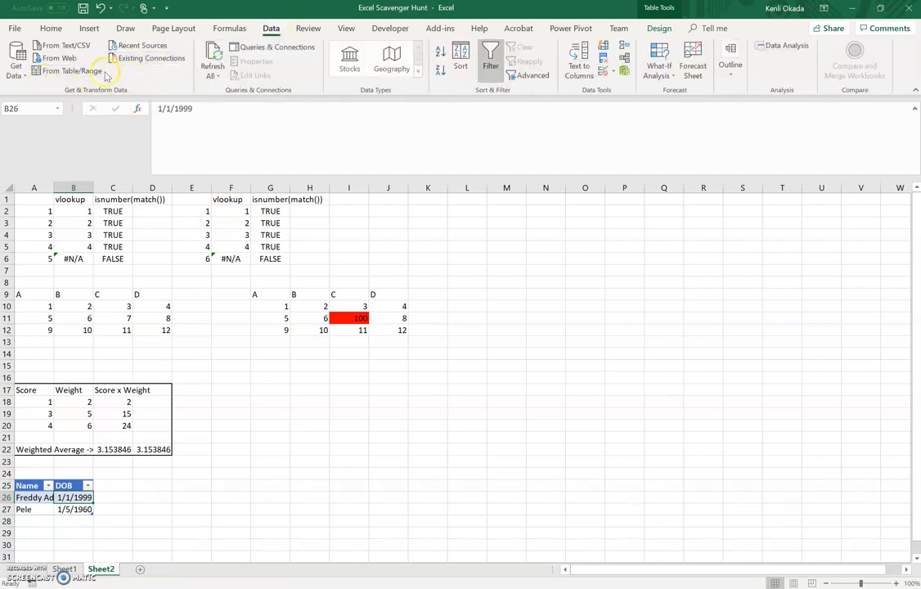
{"action": "left_click", "coordinate": [67, 71]}
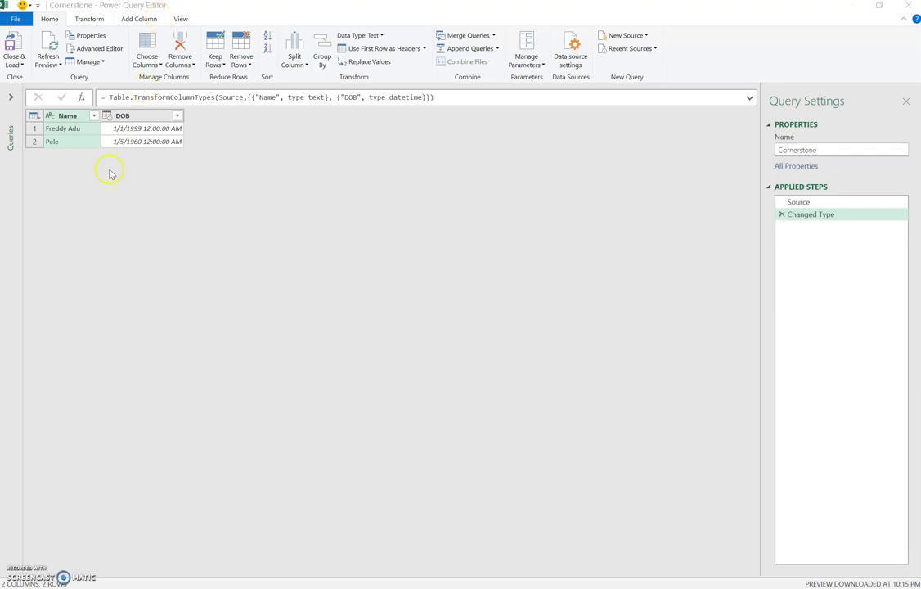
{"action": "left_click", "coordinate": [11, 96]}
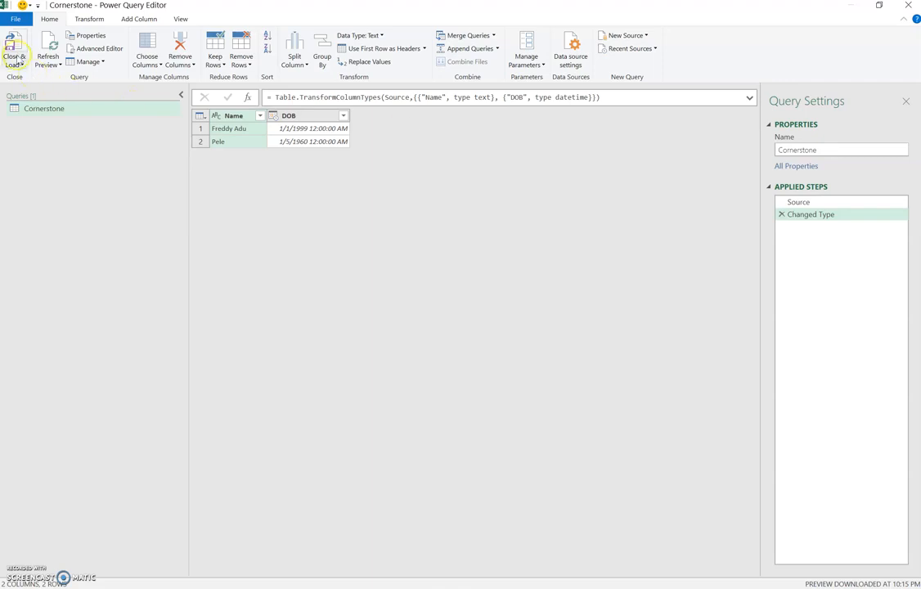
- Load the Cornerstone query to a new worksheet, rename that sheet Power Query Output and place it after Sheet2
{"action": "left_click", "coordinate": [15, 51]}
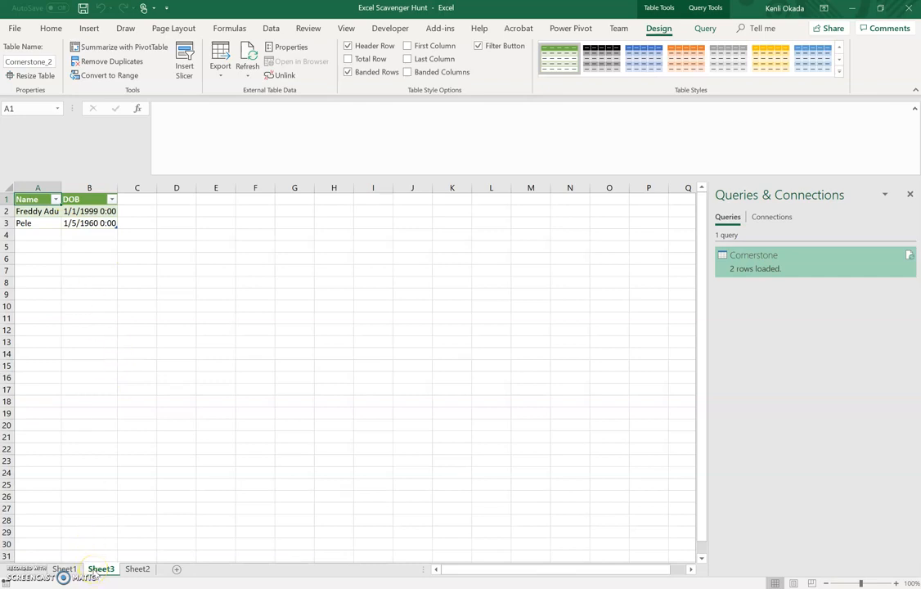
{"action": "double_click", "coordinate": [100, 569]}
{"action": "type", "text": "Power Query Output"}
{"action": "key", "text": "Return"}
{"action": "left_click_drag", "start_coordinate": [112, 573], "coordinate": [214, 567]}
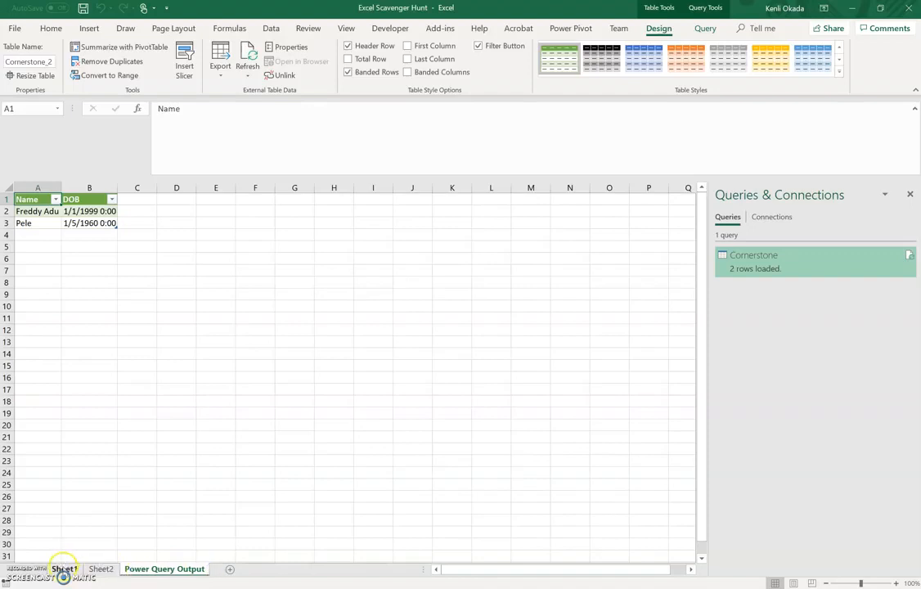
- Rename Sheet1 as Main
{"action": "left_click", "coordinate": [64, 568]}
{"action": "double_click", "coordinate": [64, 567]}
{"action": "type", "text": "Kai"}
{"action": "double_click", "coordinate": [64, 569]}
{"action": "type", "text": "Main"}
{"action": "key", "text": "Return"}
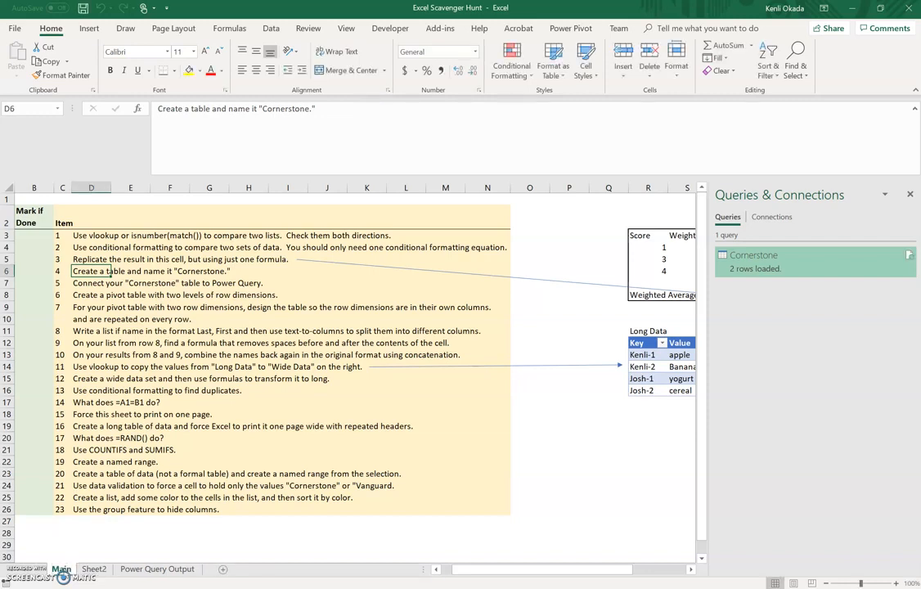
- Go through the task list on the Main sheet down to item 6 about the pivot table and read it
{"action": "left_click", "coordinate": [42, 236]}
{"action": "key", "text": "Down"}
{"action": "key", "text": "Down"}
{"action": "key", "text": "Down"}
{"action": "key", "text": "Down"}
{"action": "key", "text": "Down"}
{"action": "key", "text": "Right"}
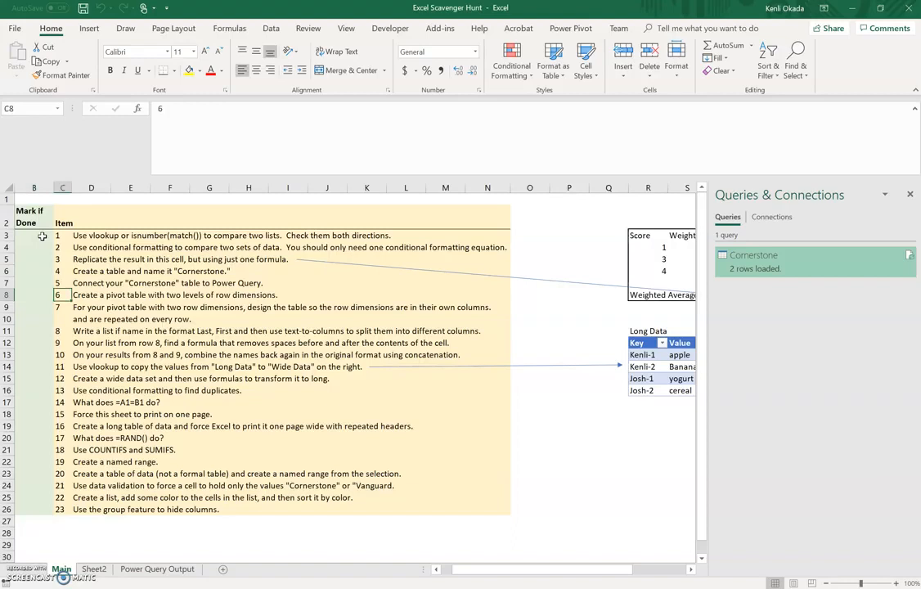
{"action": "key", "text": "Right"}
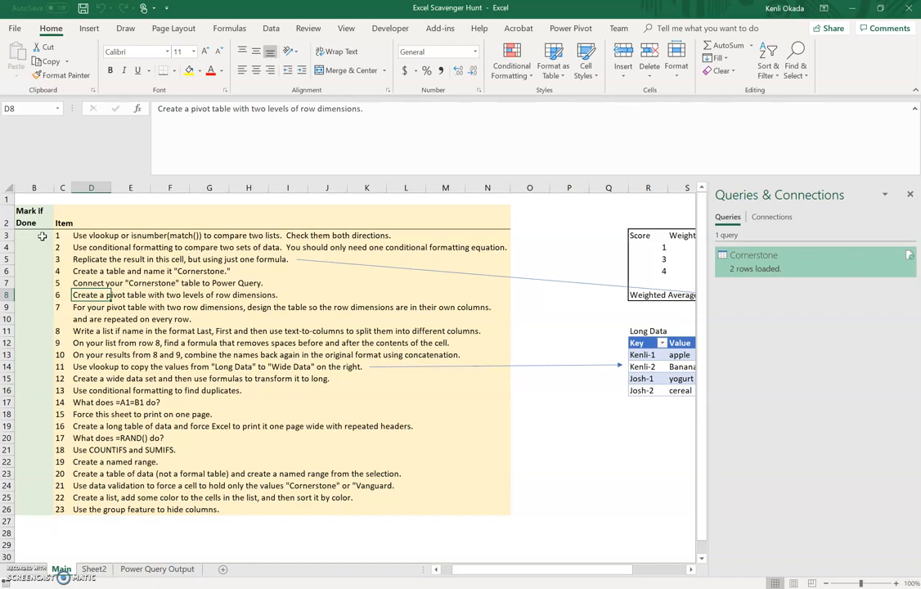
- On Sheet2, enter the headers School, SchoolYear and Students in A32:C32, below the Cornerstone table
{"action": "left_click", "coordinate": [95, 570]}
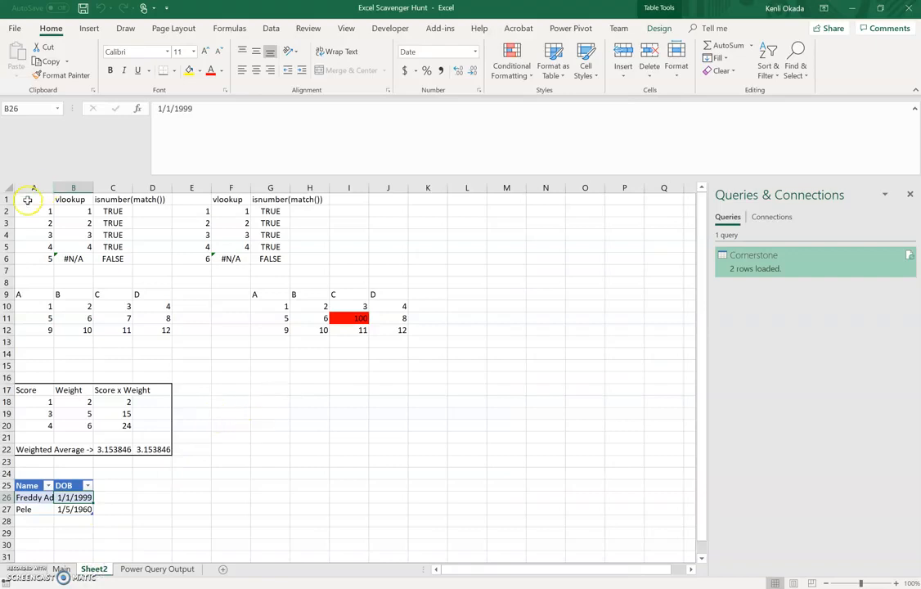
{"action": "scroll", "coordinate": [157, 494], "scroll_direction": "down", "scroll_amount": 2}
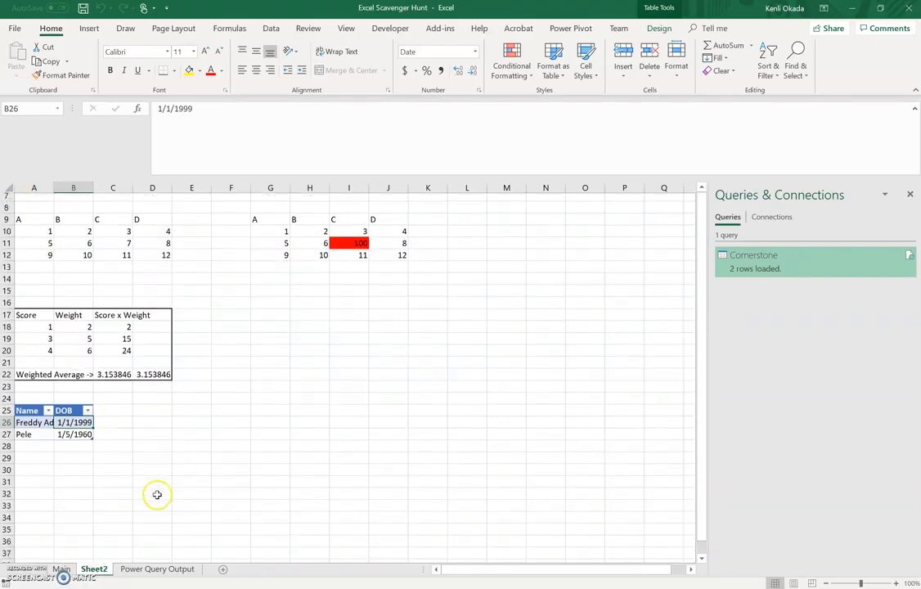
{"action": "left_click", "coordinate": [31, 498]}
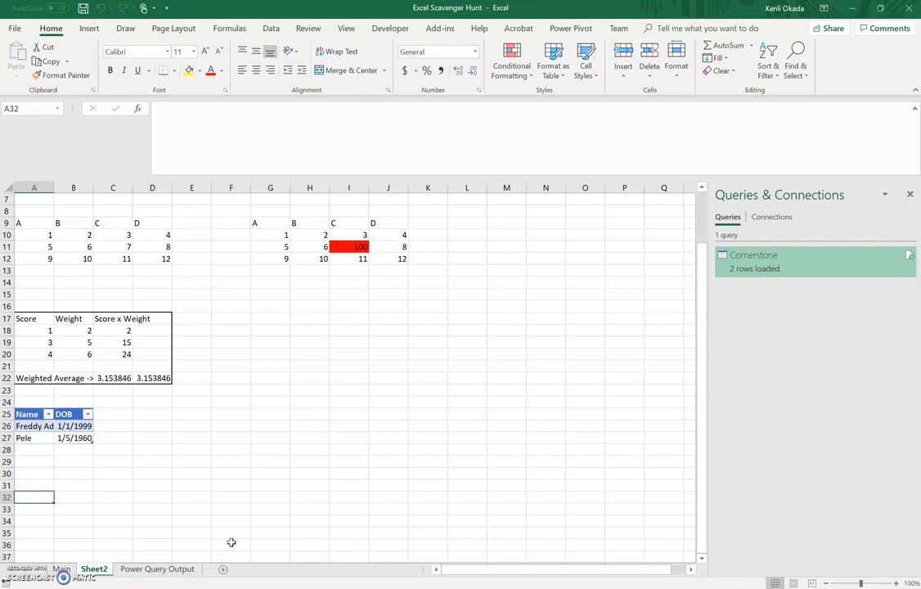
{"action": "type", "text": "School"}
{"action": "key", "text": "Tab"}
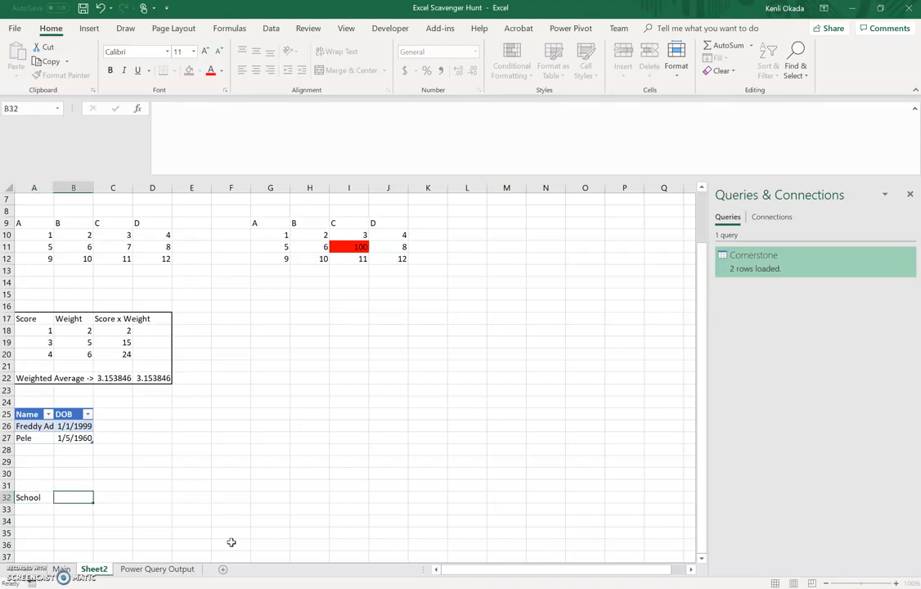
{"action": "type", "text": "SchoolYear"}
{"action": "key", "text": "Tab"}
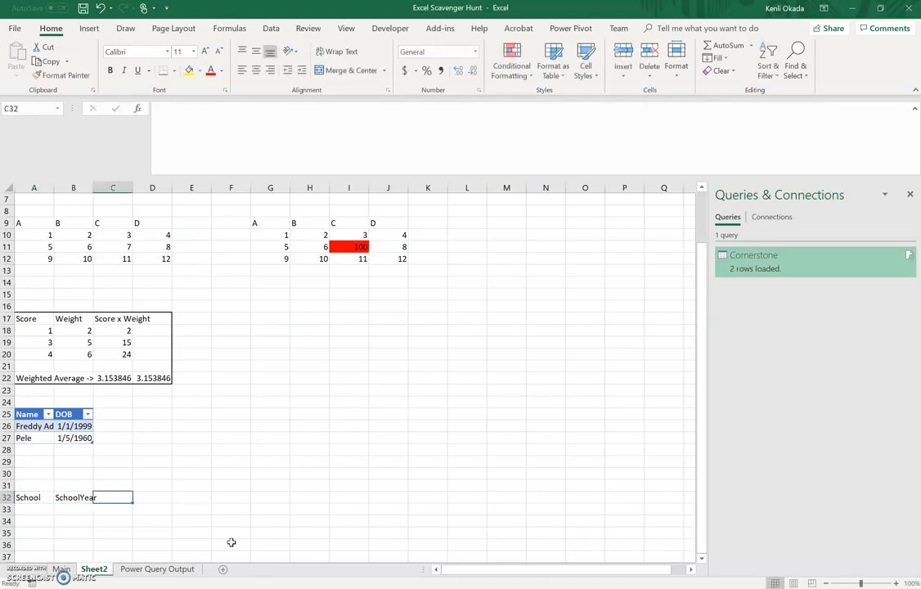
{"action": "type", "text": "S"}
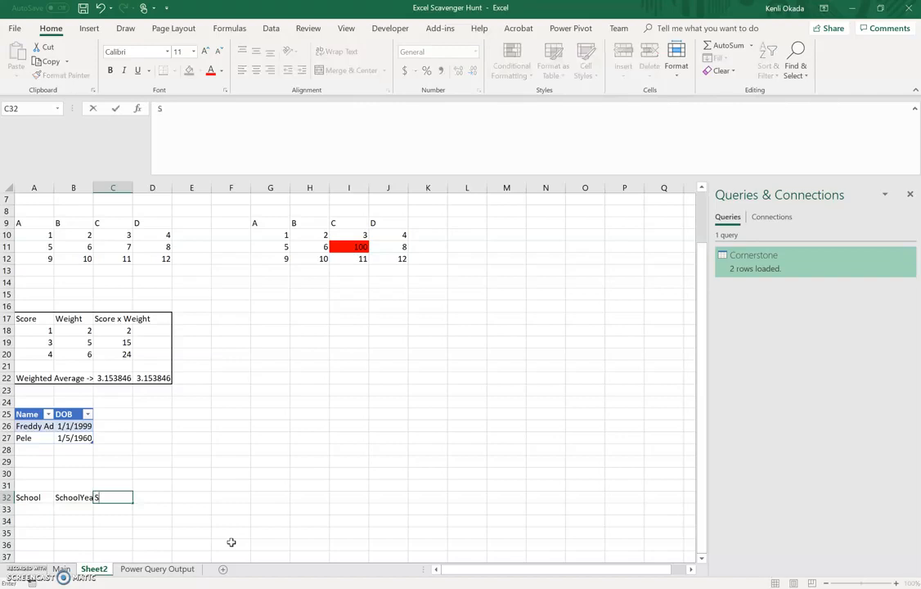
{"action": "type", "text": "tudents"}
{"action": "key", "text": "Return"}
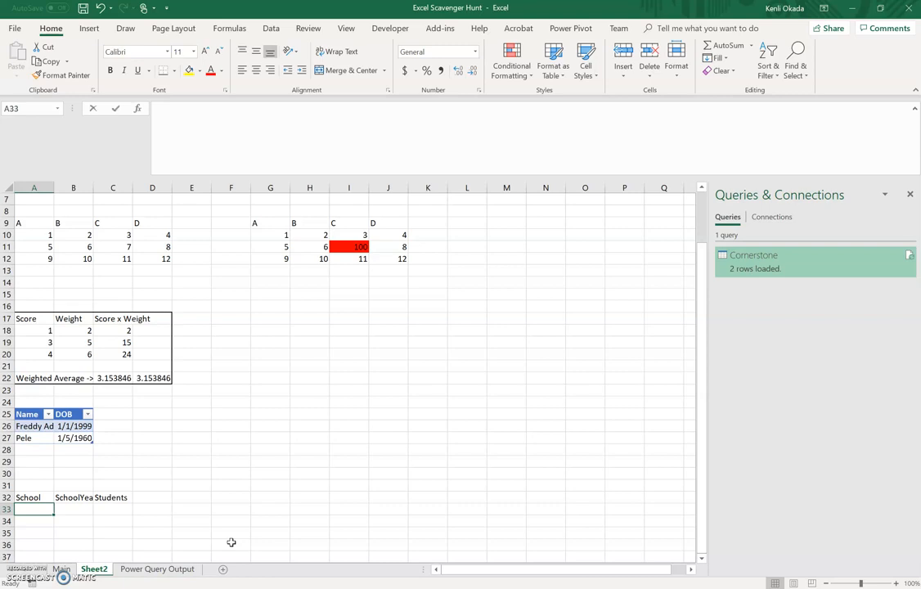
- Fill the School column with Apple in A33:A35 and Mountain in A36:A38
{"action": "type", "text": "Apple"}
{"action": "key", "text": "Return"}
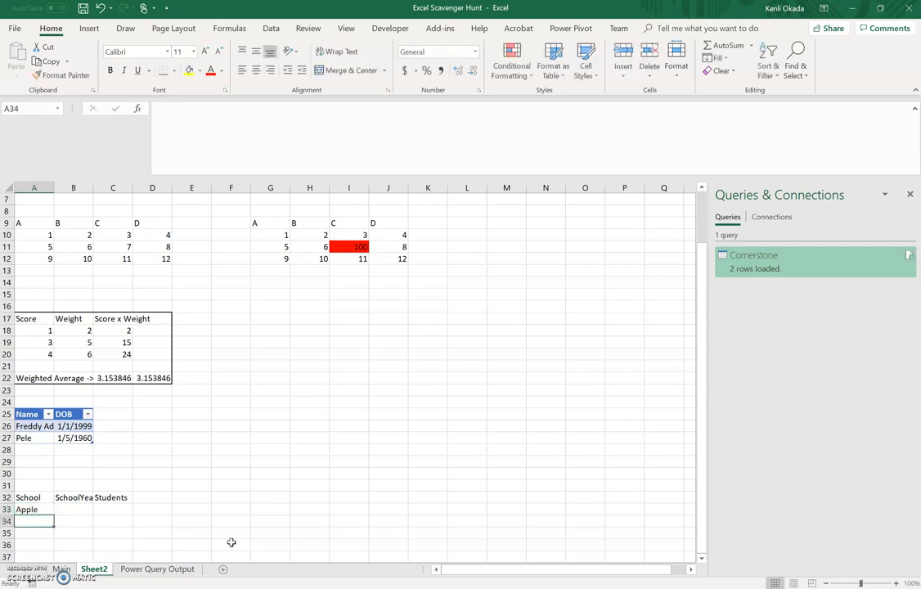
{"action": "type", "text": "Apple"}
{"action": "key", "text": "Return"}
{"action": "type", "text": "Apple"}
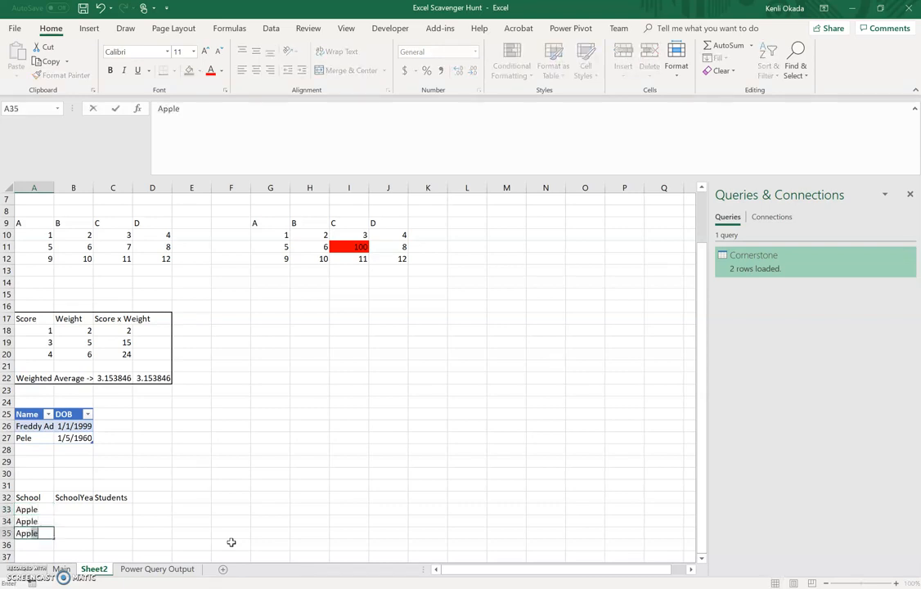
{"action": "key", "text": "Return"}
{"action": "type", "text": "Mountain"}
{"action": "key", "text": "Return"}
{"action": "type", "text": "Mountain"}
{"action": "key", "text": "Return"}
{"action": "type", "text": "Mountain"}
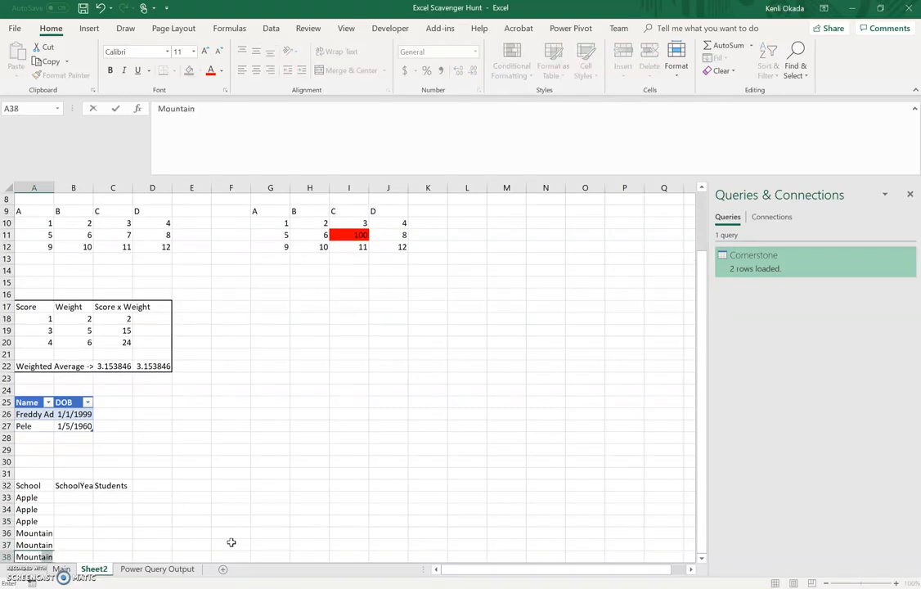
{"action": "key", "text": "Return"}
- Enter the school years SY19-20, SY18-19 and SY17-18 in B33:B35 for the Apple rows
{"action": "key", "text": "Up"}
{"action": "key", "text": "Up"}
{"action": "key", "text": "Up"}
{"action": "key", "text": "Up"}
{"action": "key", "text": "Up"}
{"action": "key", "text": "Up"}
{"action": "key", "text": "Up"}
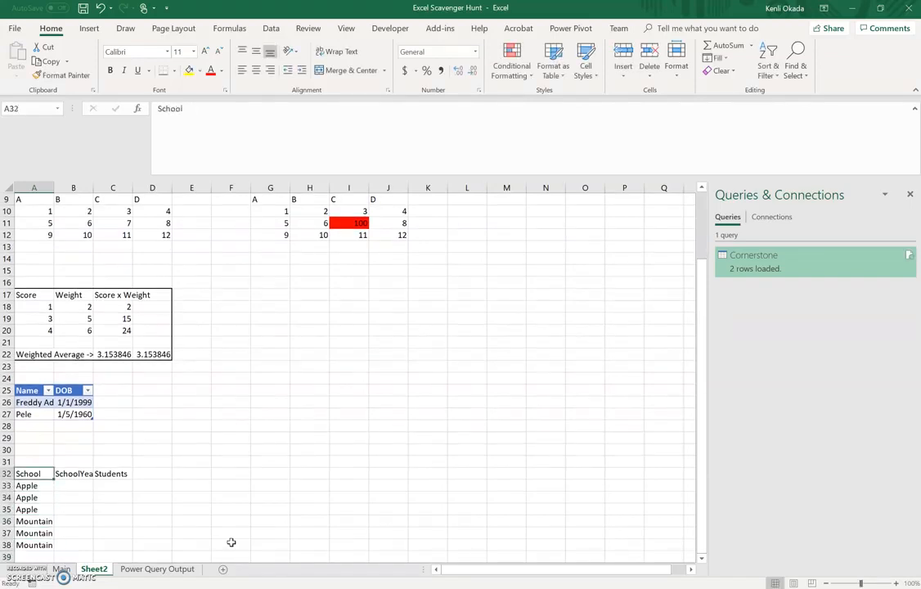
{"action": "key", "text": "Right"}
{"action": "key", "text": "Down"}
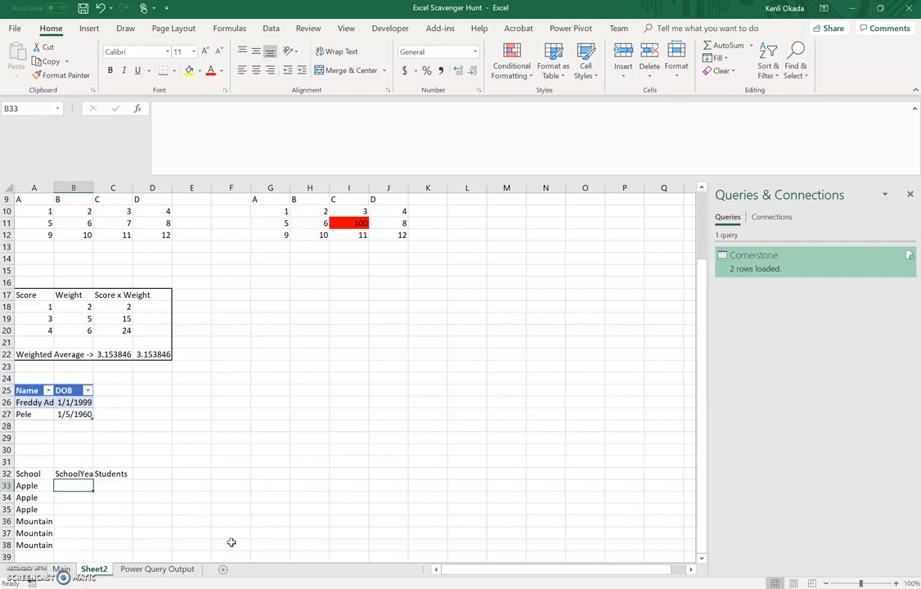
{"action": "type", "text": "1"}
{"action": "key", "text": "BackSpace"}
{"action": "key", "text": "BackSpace"}
{"action": "key", "text": "BackSpace"}
{"action": "type", "text": "SY"}
{"action": "type", "text": "18"}
{"action": "type", "text": "-20"}
{"action": "key", "text": "Return"}
{"action": "type", "text": "SY18"}
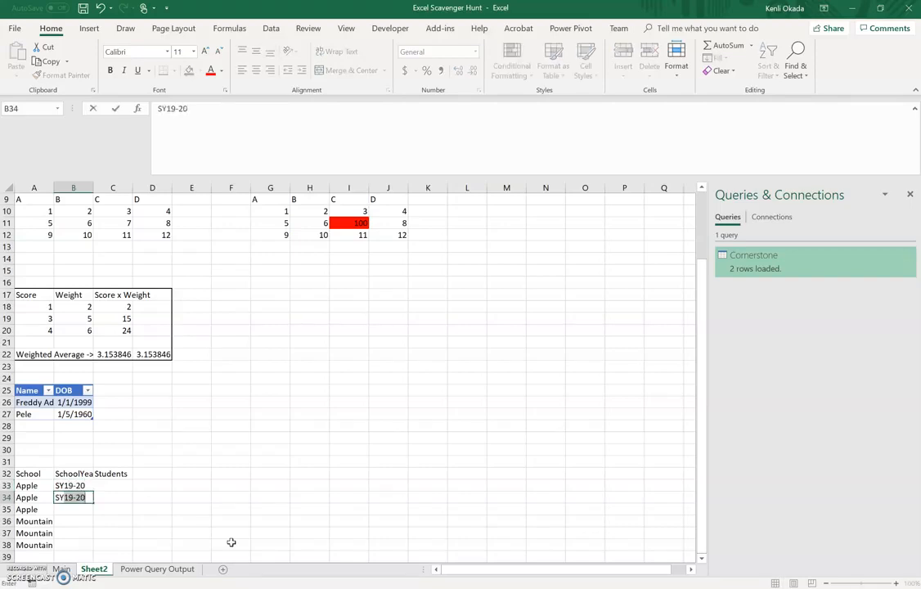
{"action": "key", "text": "Return"}
{"action": "type", "text": "SY"}
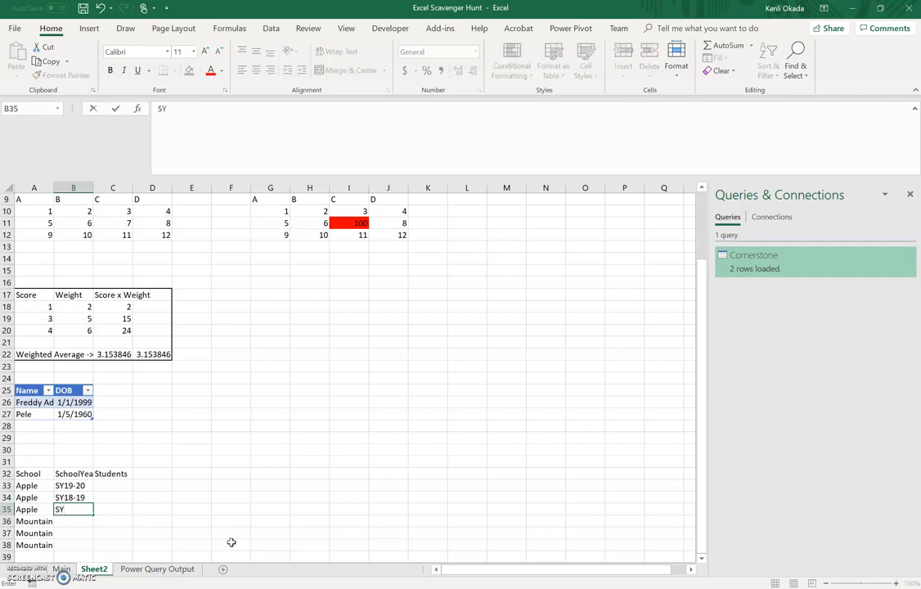
{"action": "type", "text": "17-18"}
{"action": "key", "text": "Return"}
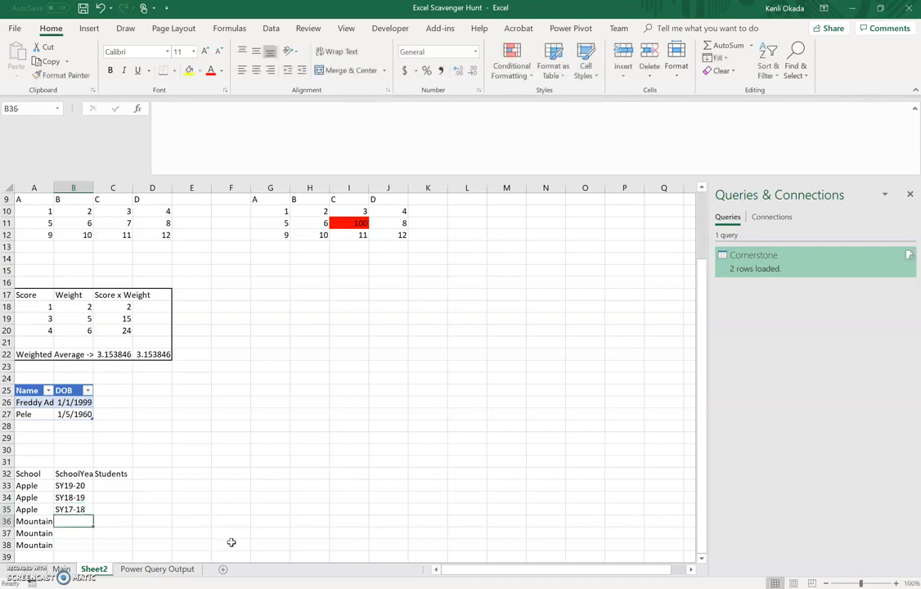
- Copy the three school years from B33:B35 to the Mountain rows, starting at B36
{"action": "key", "text": "Up"}
{"action": "key", "text": "shift+Up"}
{"action": "key", "text": "shift+Up"}
{"action": "key", "text": "ctrl+c"}
{"action": "key", "text": "Down"}
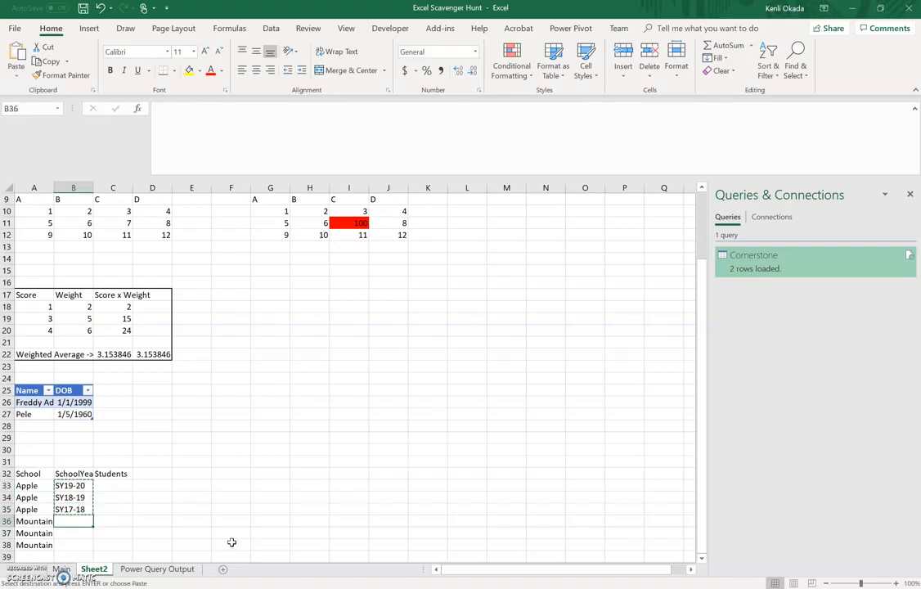
{"action": "key", "text": "ctrl+v"}
- Enter the student numbers 10, 20, 30, 500, 600 and 700 in C33:C38
{"action": "key", "text": "Right"}
{"action": "key", "text": "Up"}
{"action": "key", "text": "Up"}
{"action": "key", "text": "Up"}
{"action": "type", "text": "10"}
{"action": "key", "text": "Return"}
{"action": "type", "text": "20"}
{"action": "key", "text": "Return"}
{"action": "type", "text": "30"}
{"action": "key", "text": "Return"}
{"action": "type", "text": "500"}
{"action": "key", "text": "Return"}
{"action": "type", "text": "600"}
{"action": "key", "text": "Return"}
{"action": "type", "text": "700"}
{"action": "key", "text": "Return"}
- Create a pivot table from the school data in A32:C38 and place it on the existing worksheet at Sheet2 cell F32
{"action": "left_click", "coordinate": [74, 498]}
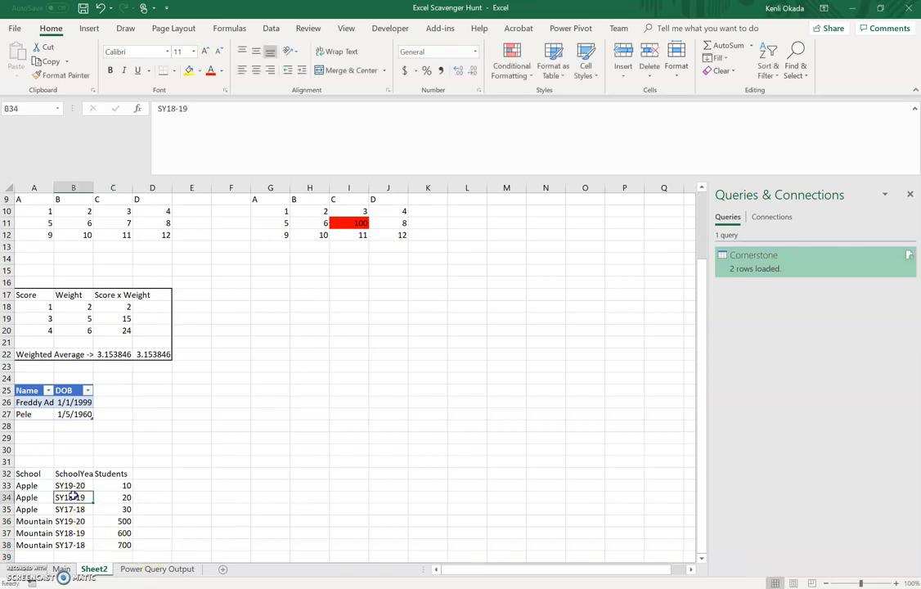
{"action": "left_click", "coordinate": [87, 29]}
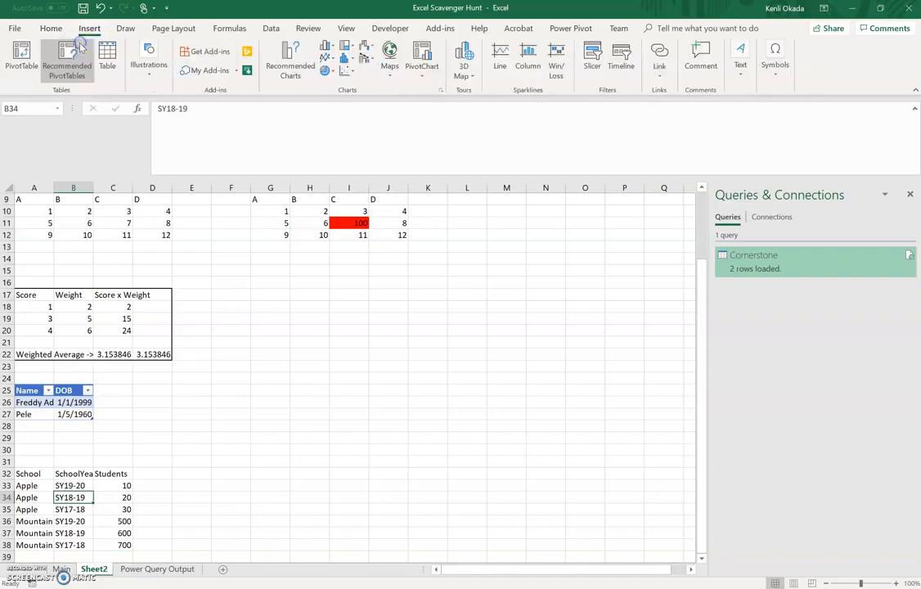
{"action": "left_click", "coordinate": [22, 54]}
{"action": "left_click", "coordinate": [351, 304]}
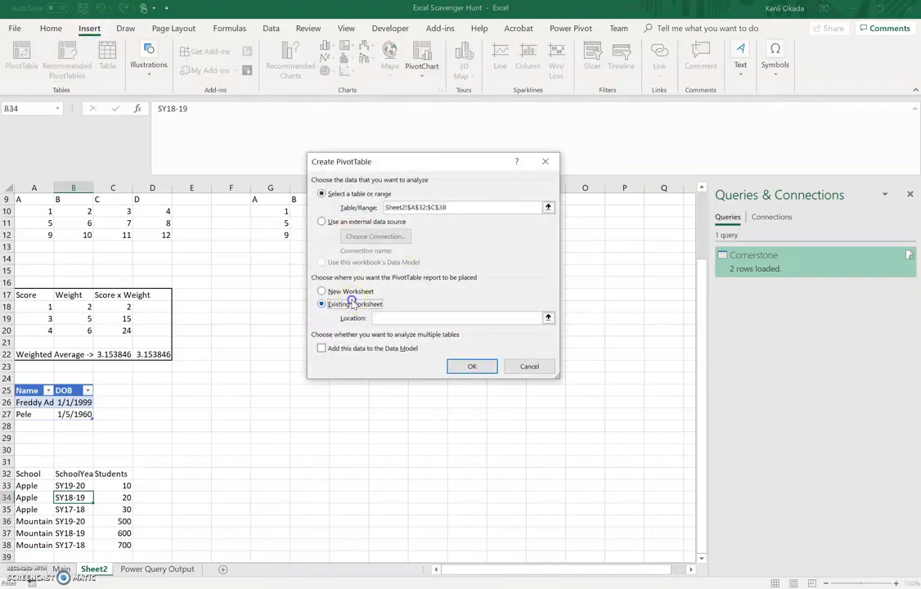
{"action": "left_click", "coordinate": [547, 318]}
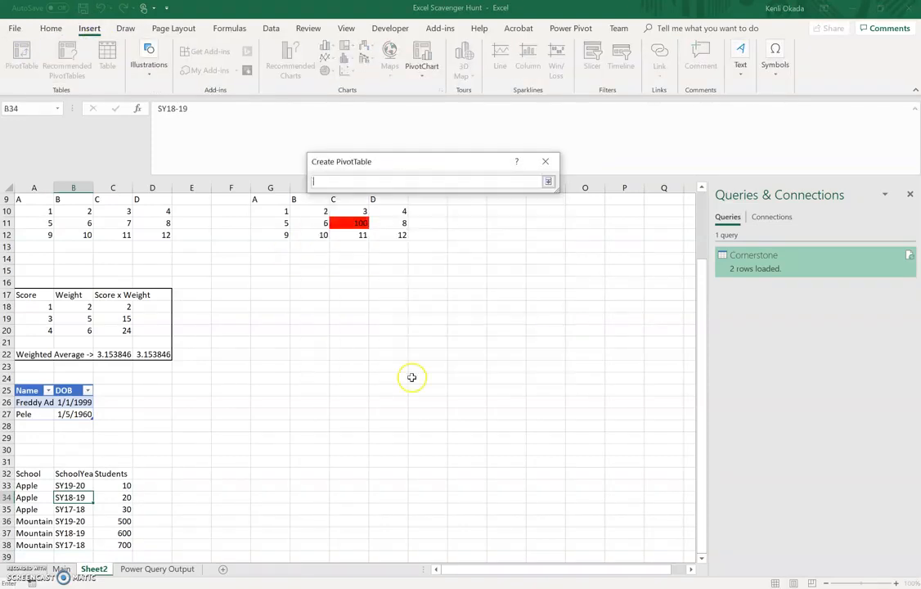
{"action": "left_click", "coordinate": [224, 473]}
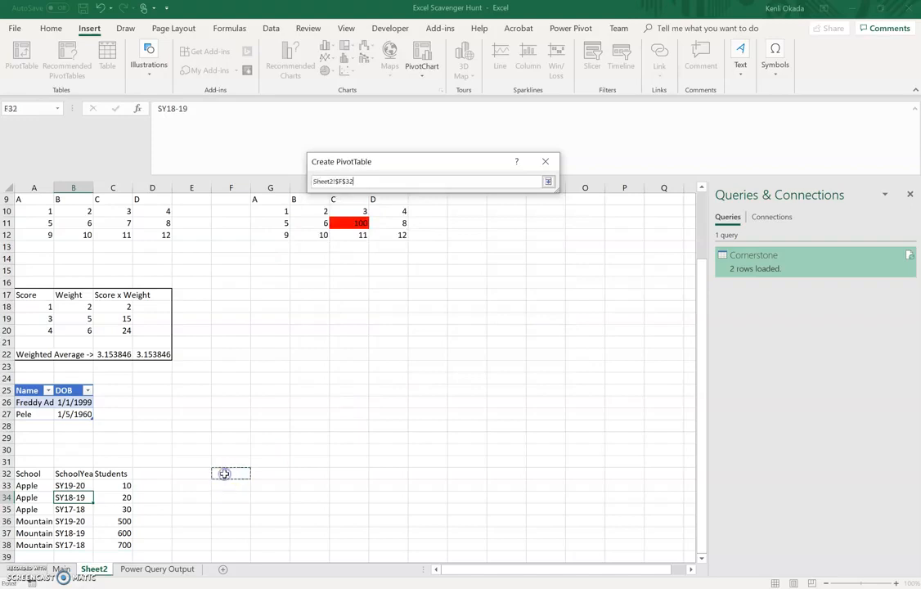
{"action": "left_click", "coordinate": [547, 180]}
{"action": "left_click", "coordinate": [476, 365]}
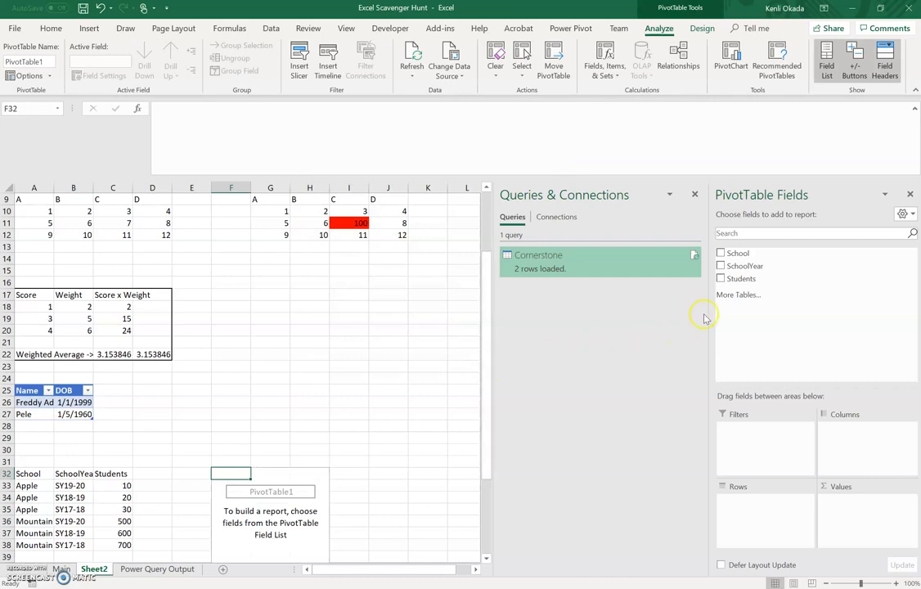
- Set School and SchoolYear as the pivot table's row fields, in that order, and Students as its summed value
{"action": "left_click_drag", "start_coordinate": [750, 255], "coordinate": [754, 501]}
{"action": "left_click_drag", "start_coordinate": [754, 270], "coordinate": [771, 524]}
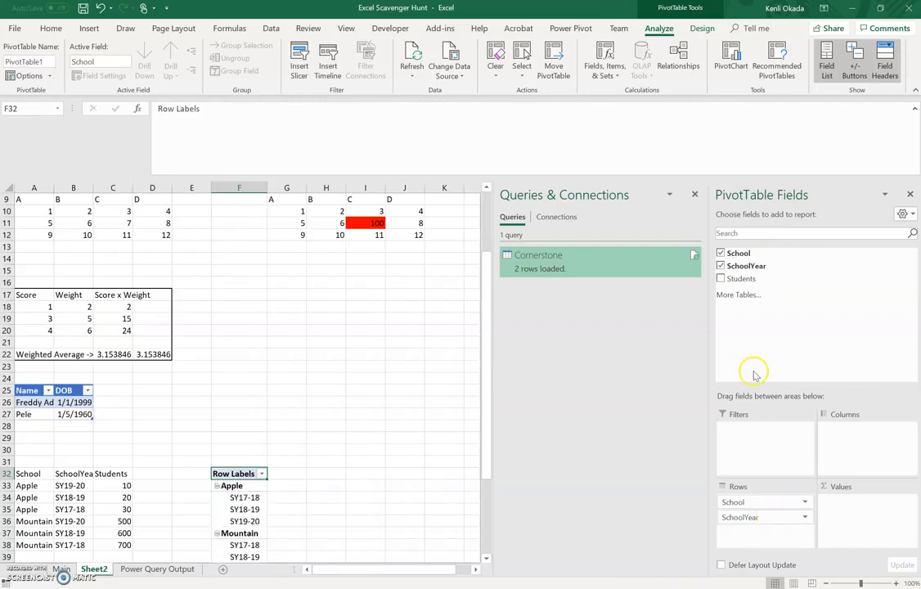
{"action": "left_click_drag", "start_coordinate": [736, 279], "coordinate": [847, 502]}
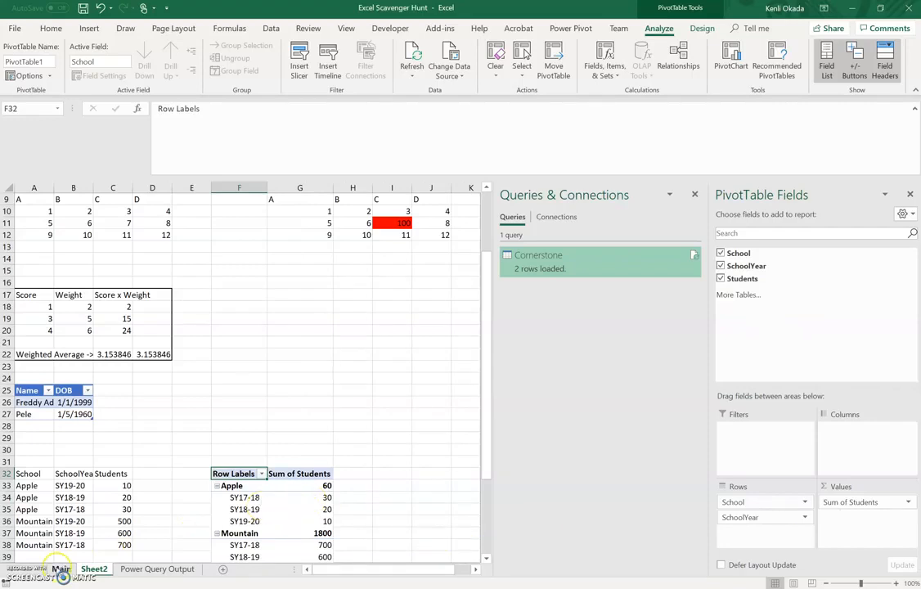
- Read scavenger hunt item 7 on the Main sheet and return to Sheet2
{"action": "left_click", "coordinate": [62, 568]}
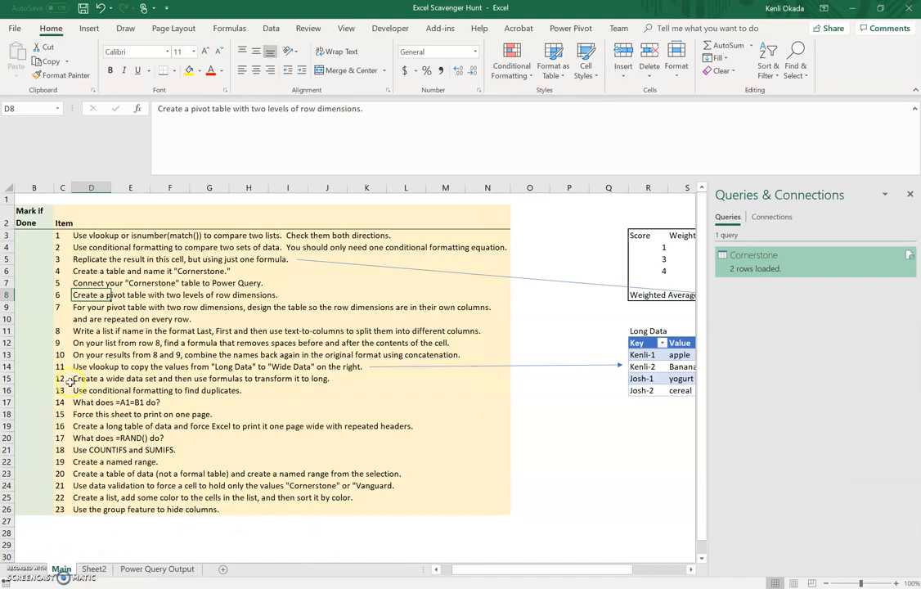
{"action": "left_click", "coordinate": [88, 310]}
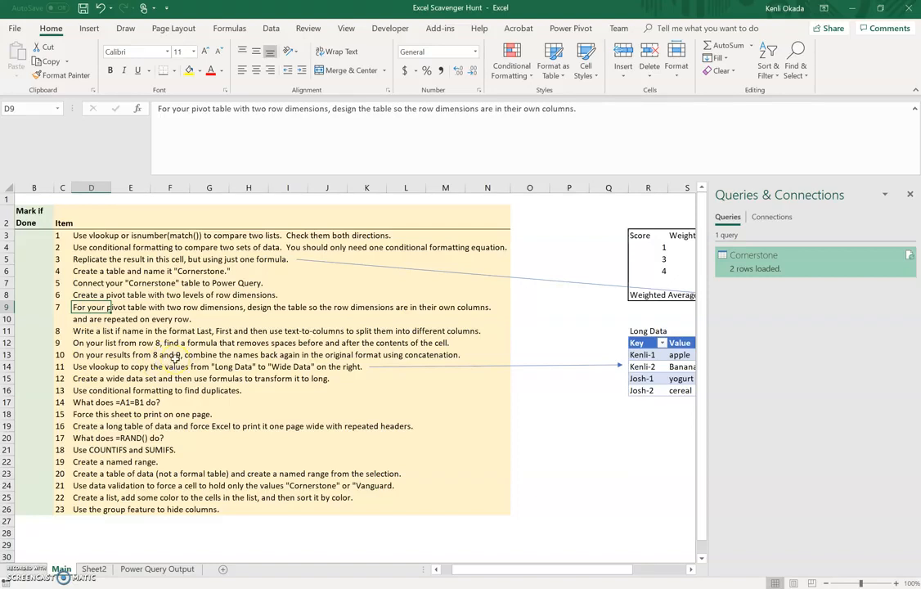
{"action": "left_click", "coordinate": [94, 569]}
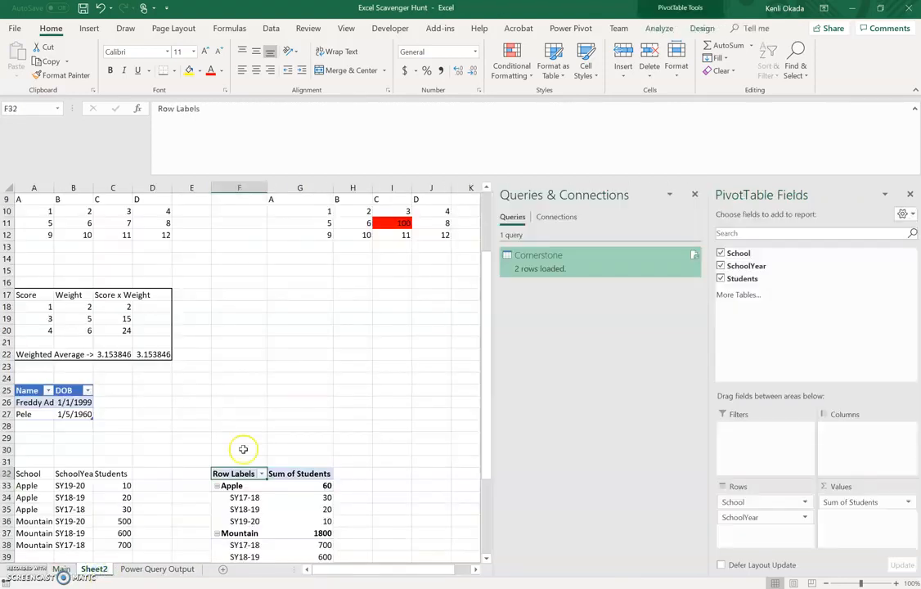
- Turn off subtotals in the school pivot table at F32
{"action": "left_click", "coordinate": [241, 503]}
{"action": "left_click", "coordinate": [253, 496]}
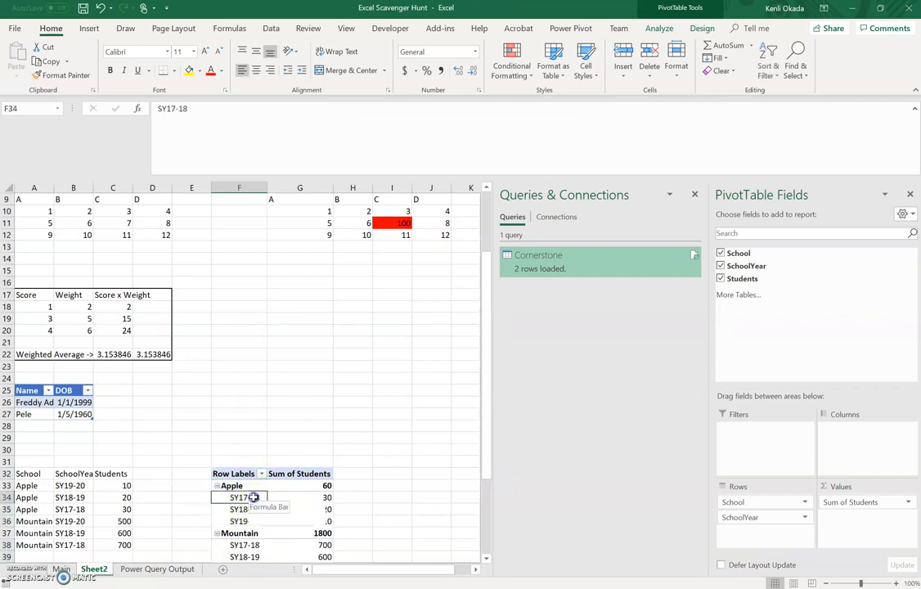
{"action": "scroll", "coordinate": [413, 496], "scroll_direction": "down", "scroll_amount": 2}
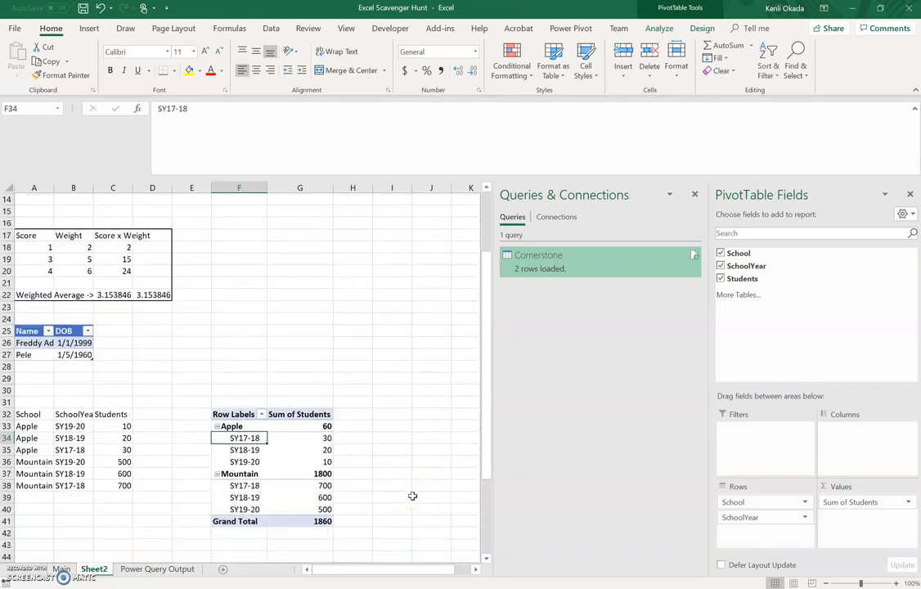
{"action": "left_click", "coordinate": [659, 28]}
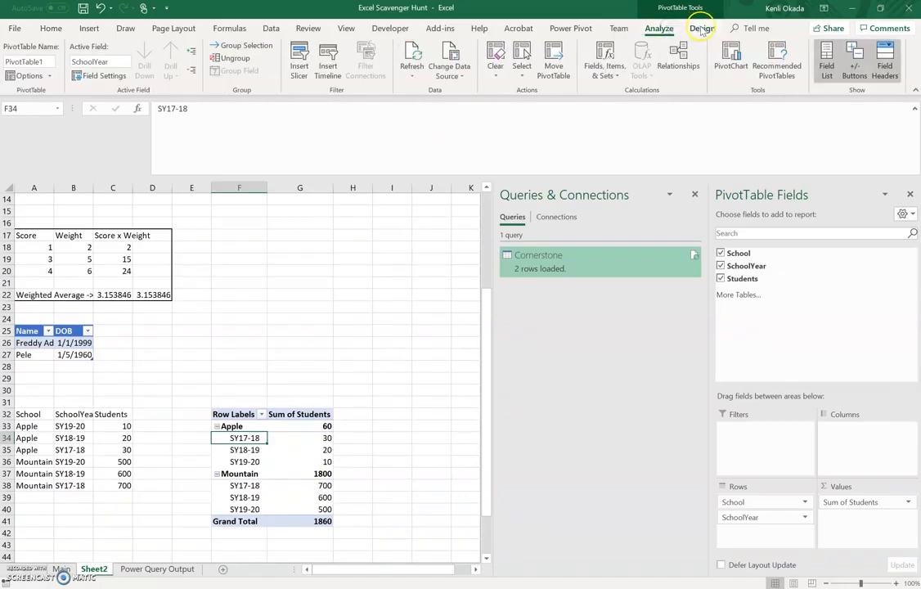
{"action": "left_click", "coordinate": [702, 28]}
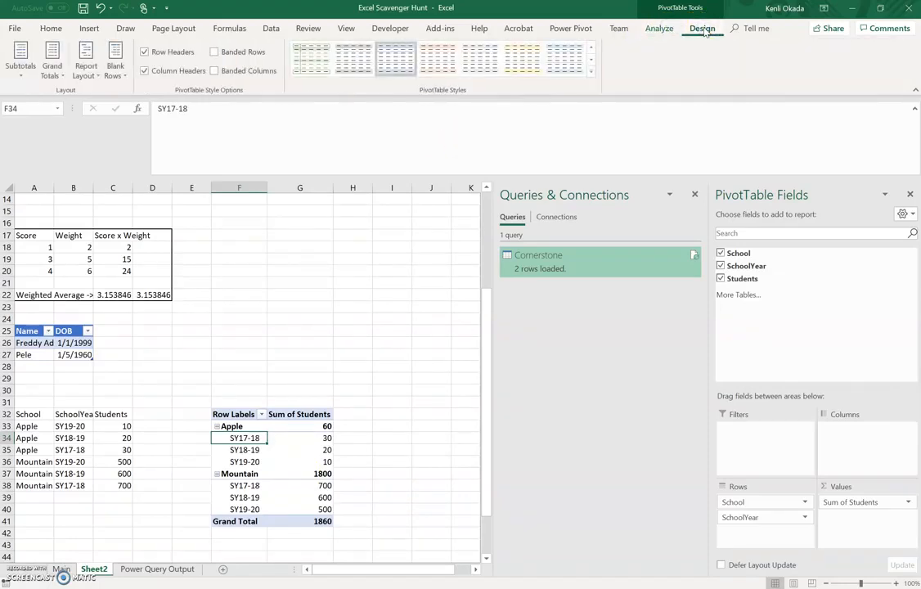
{"action": "left_click", "coordinate": [29, 75]}
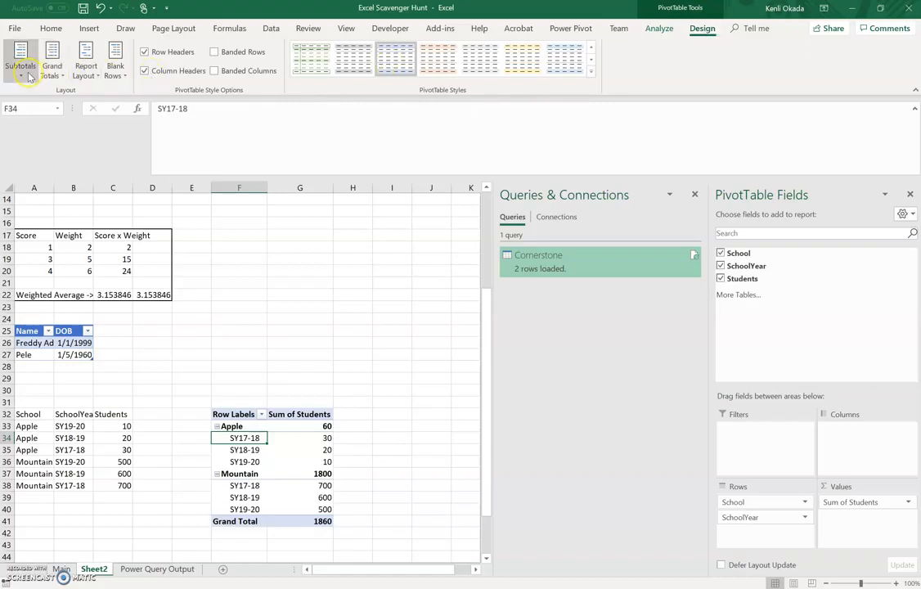
{"action": "left_click", "coordinate": [41, 100]}
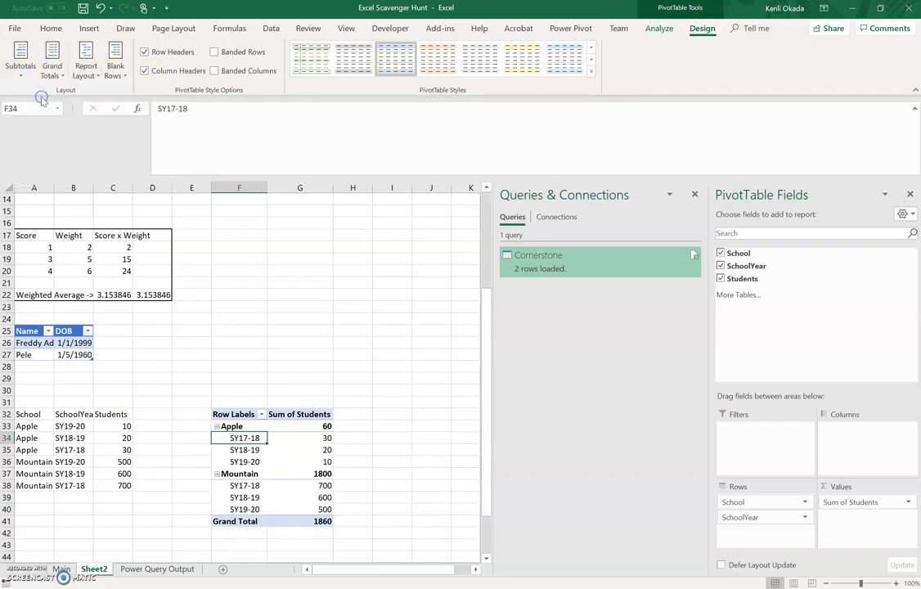
- Show the pivot table in tabular form with all item labels repeated, and return to the Main sheet's task list
{"action": "left_click", "coordinate": [55, 73]}
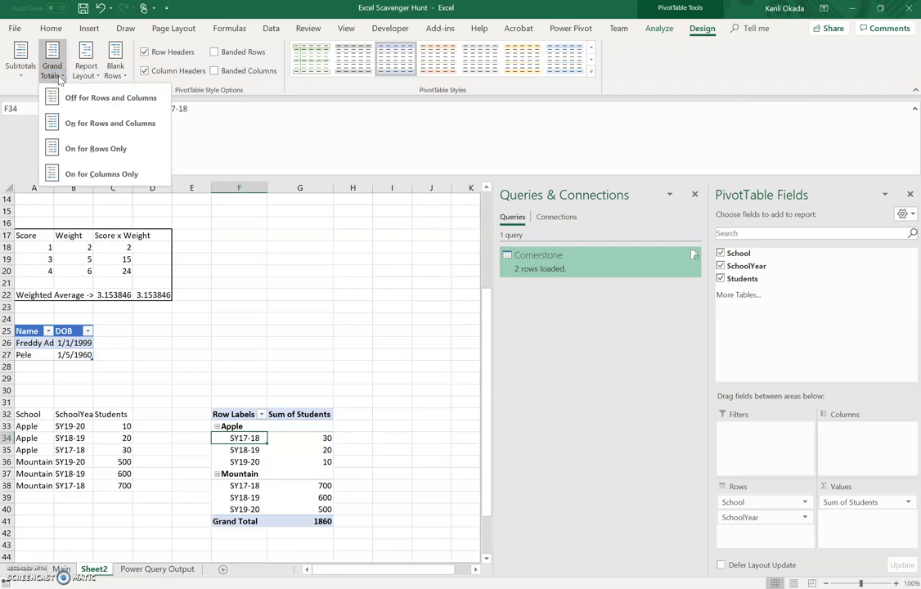
{"action": "left_click", "coordinate": [115, 66]}
{"action": "left_click", "coordinate": [89, 72]}
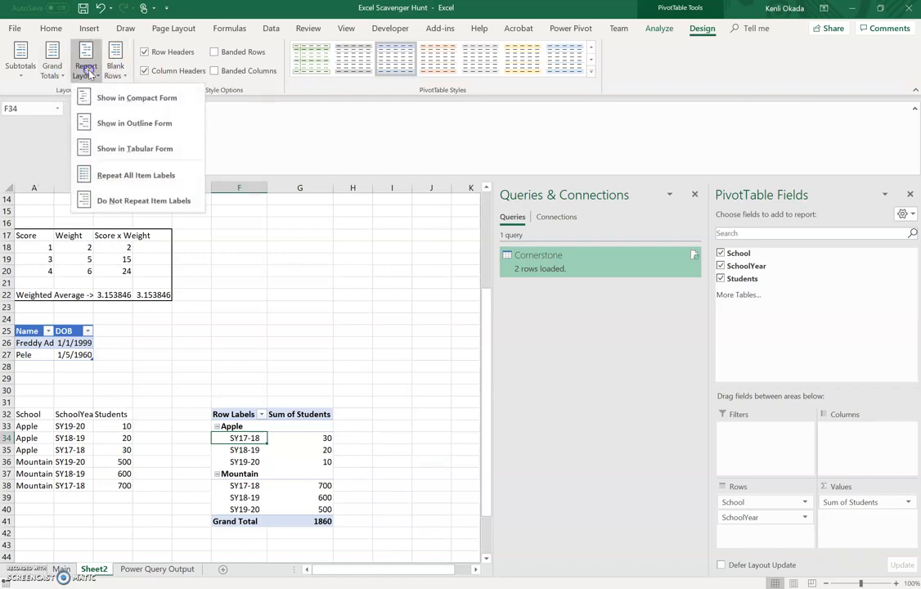
{"action": "left_click", "coordinate": [114, 151]}
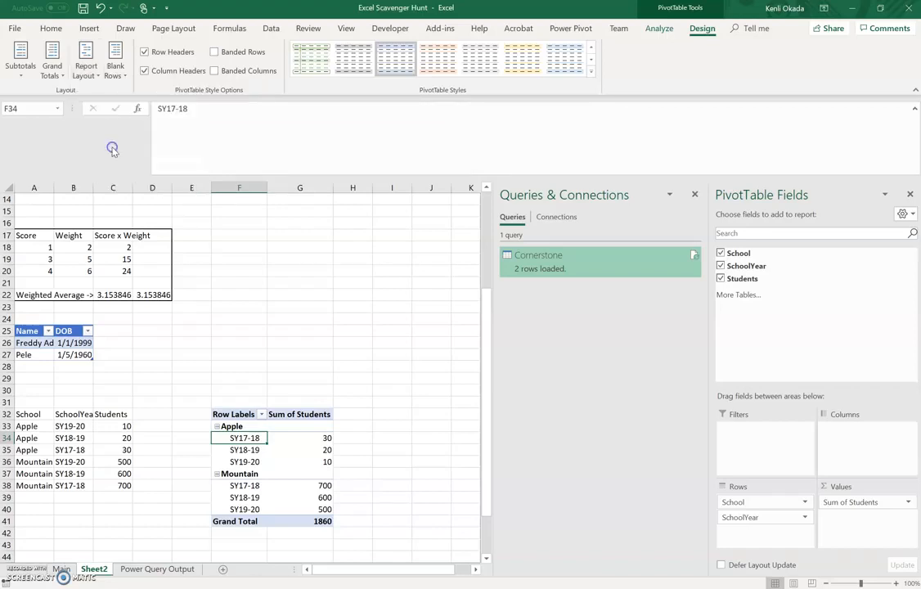
{"action": "left_click", "coordinate": [89, 74]}
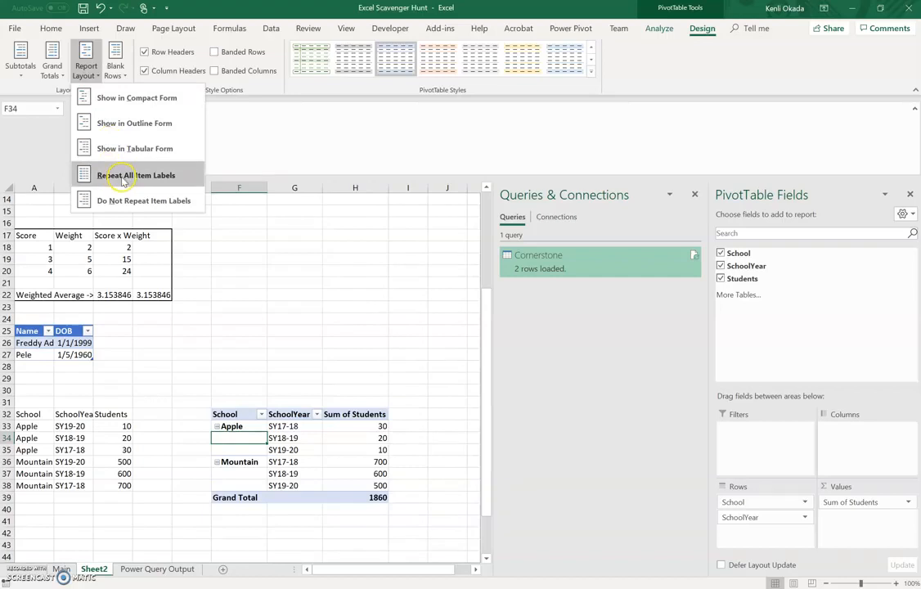
{"action": "left_click", "coordinate": [123, 179]}
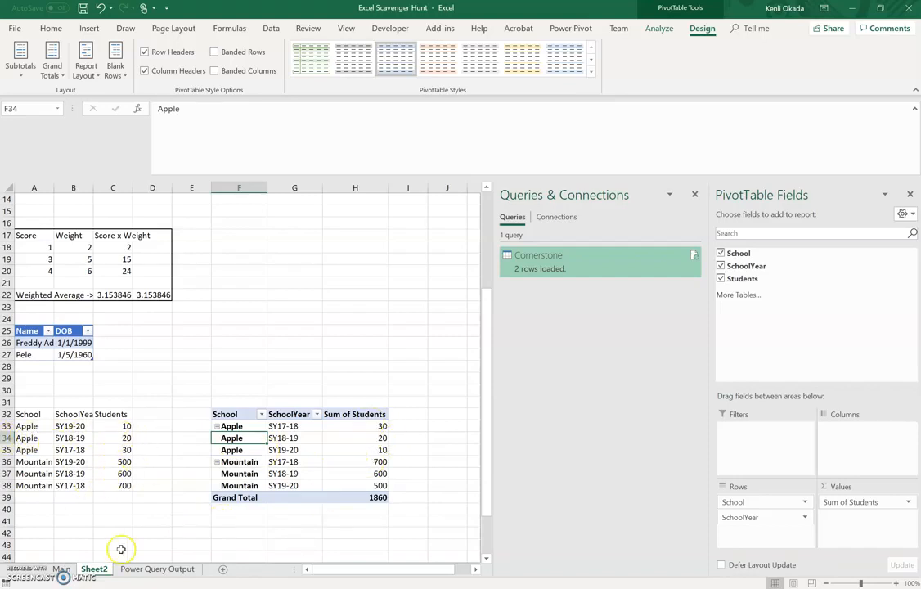
{"action": "left_click", "coordinate": [61, 568]}
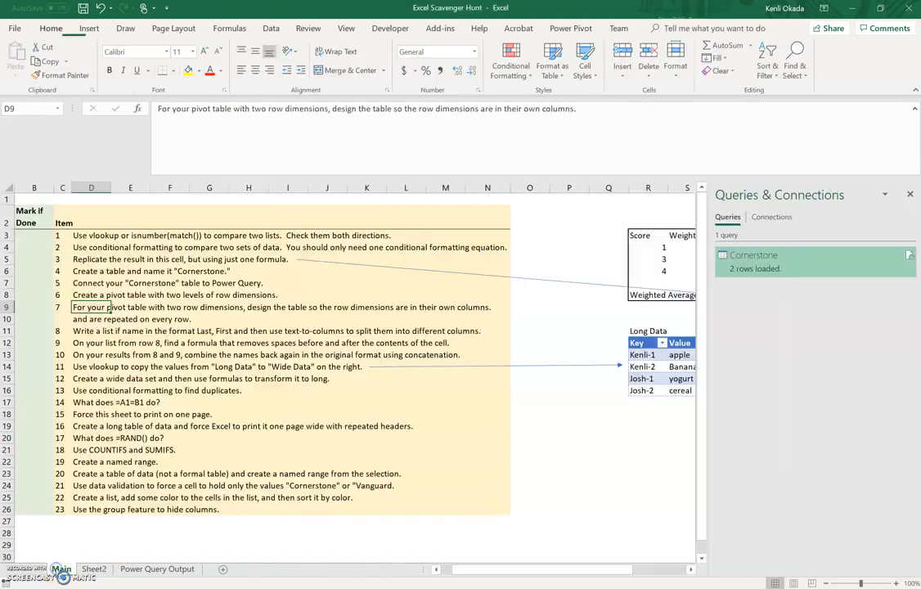